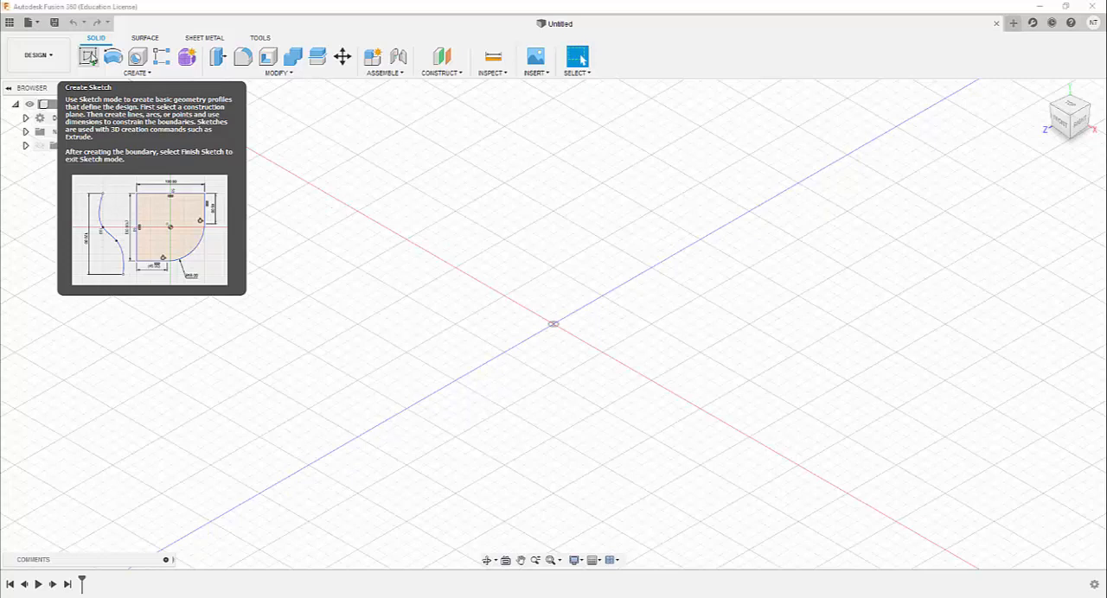
Start a new sketch on the horizontal origin plane
{"action": "left_click", "coordinate": [90, 59]}
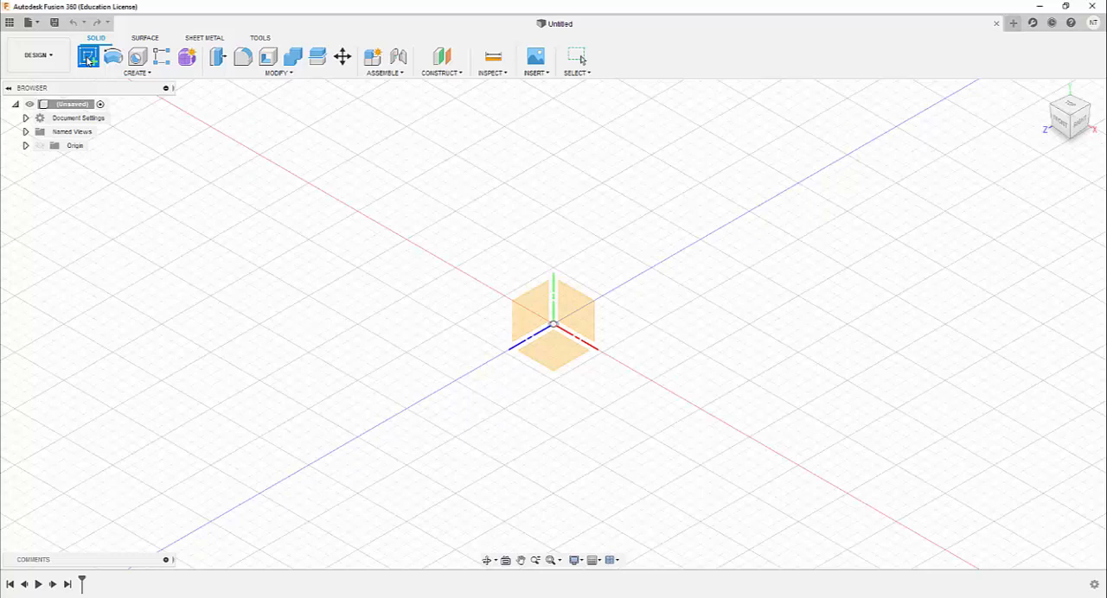
{"action": "left_click", "coordinate": [88, 59]}
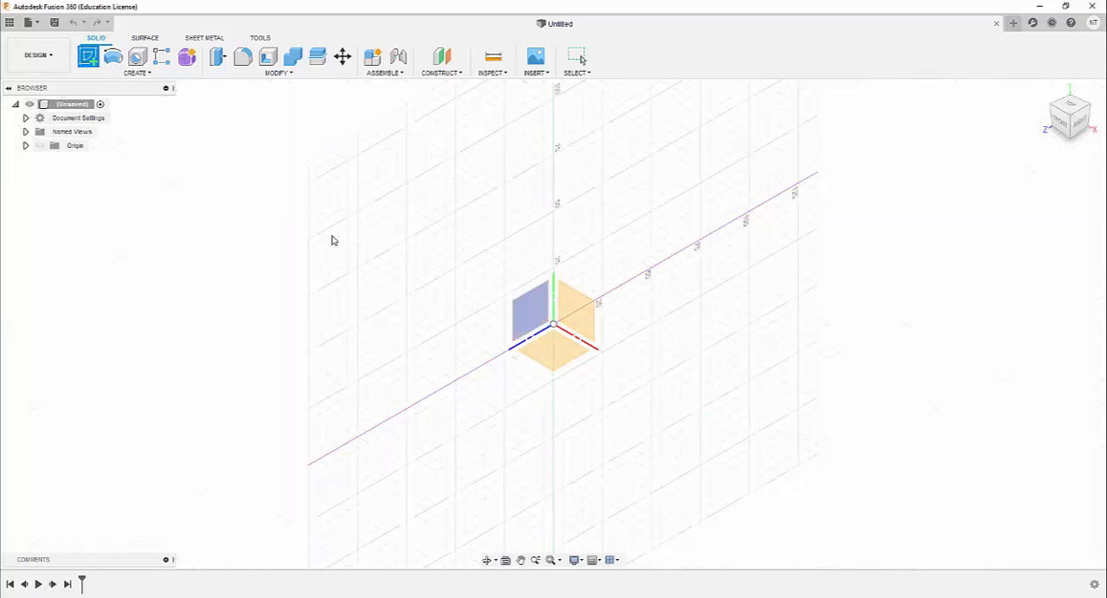
{"action": "left_click", "coordinate": [567, 361]}
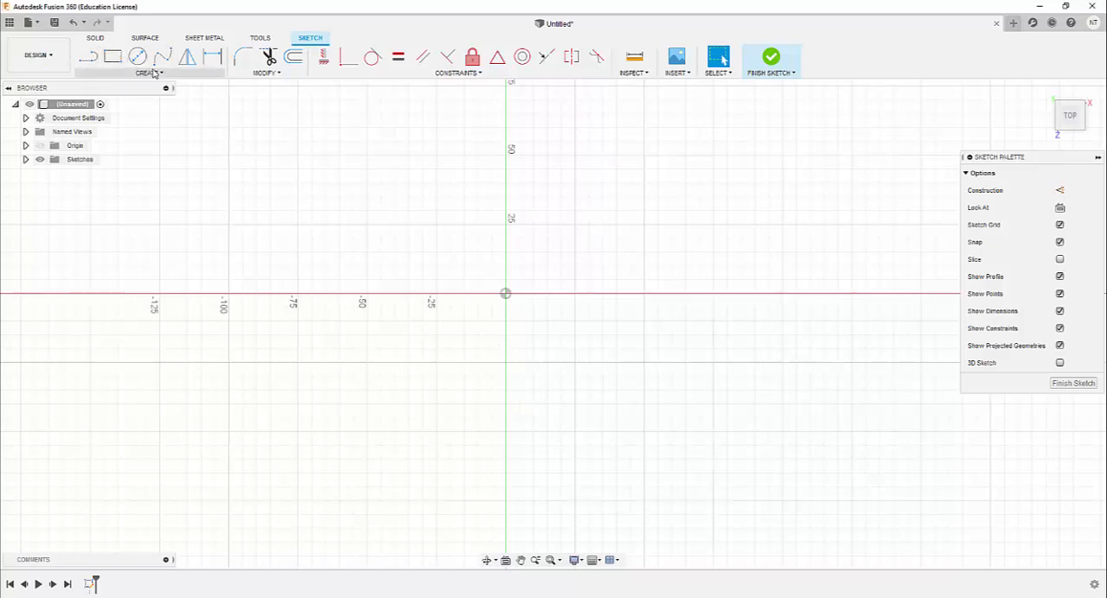
Draw a closed rectangle of 75 by 15 mm from four connected lines, above and left of the origin
{"action": "left_click", "coordinate": [88, 58]}
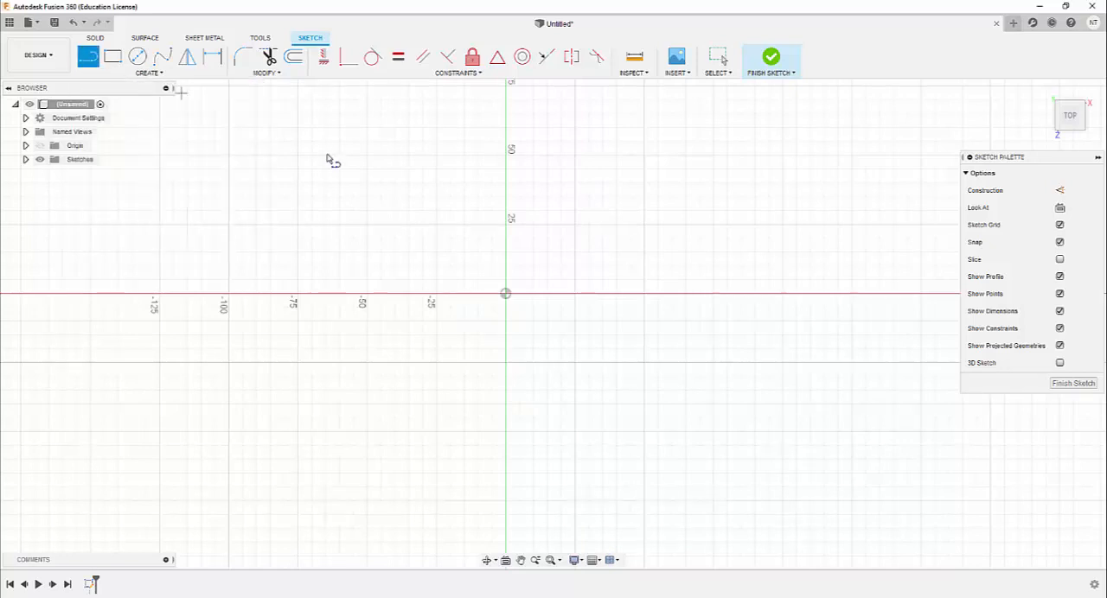
{"action": "left_click", "coordinate": [228, 128]}
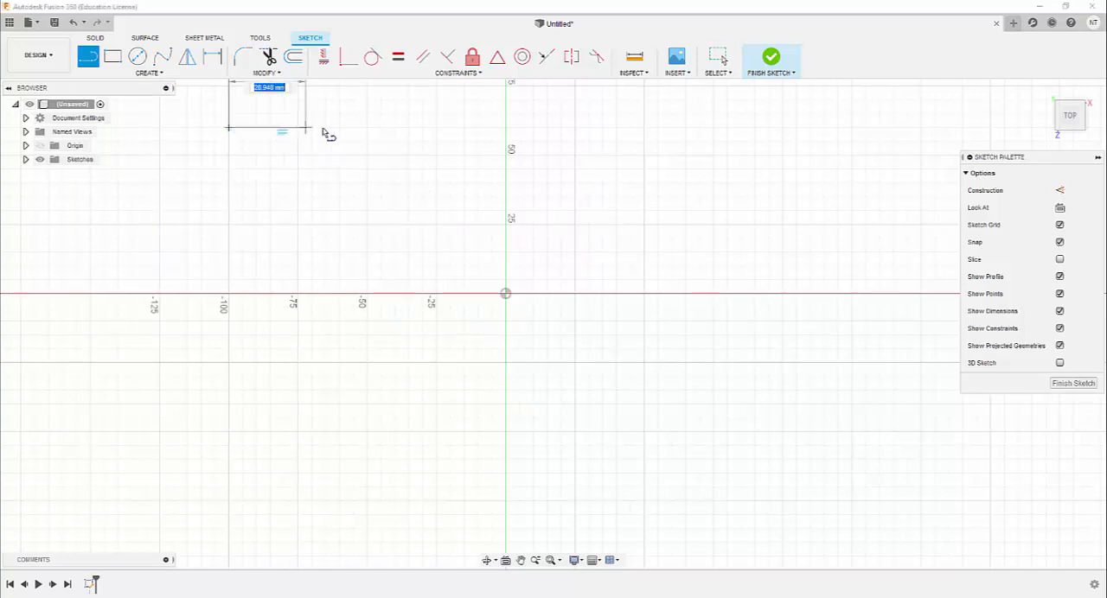
{"action": "left_click", "coordinate": [435, 128]}
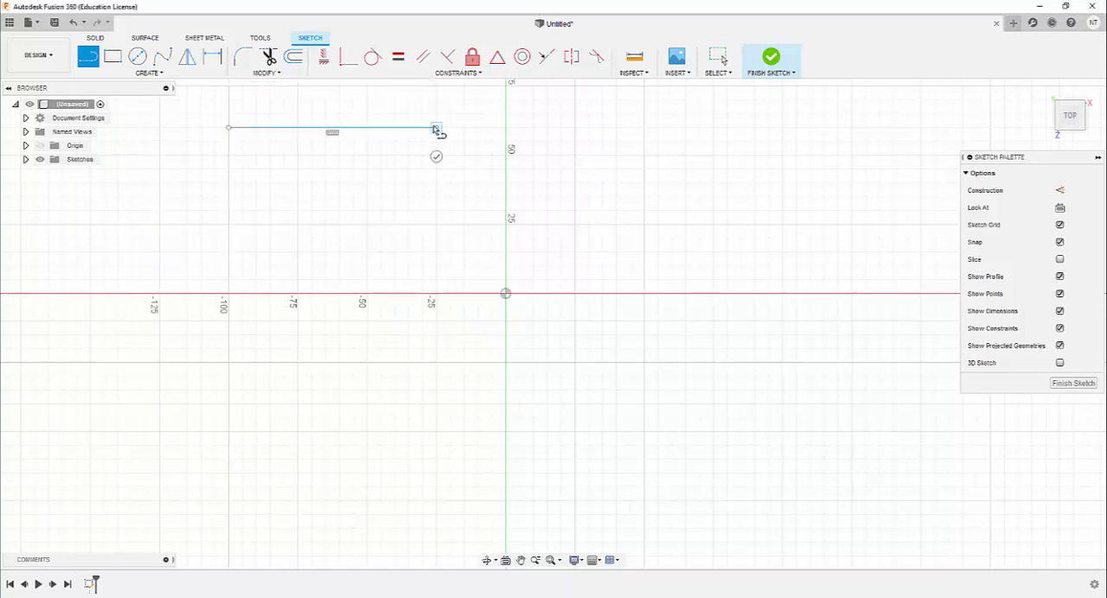
{"action": "left_click", "coordinate": [436, 169]}
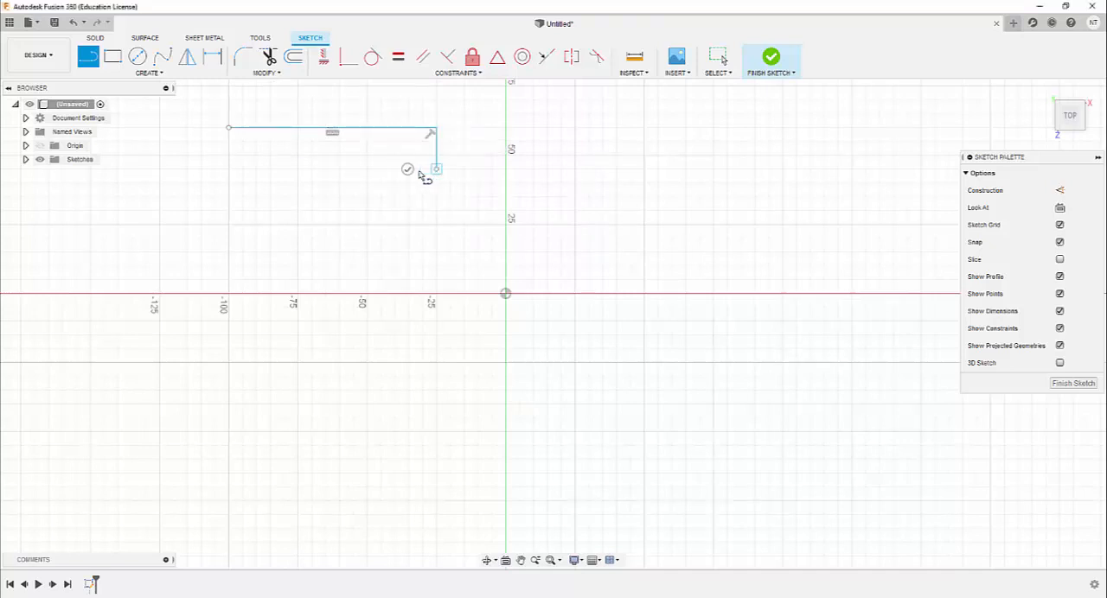
{"action": "left_click", "coordinate": [228, 169]}
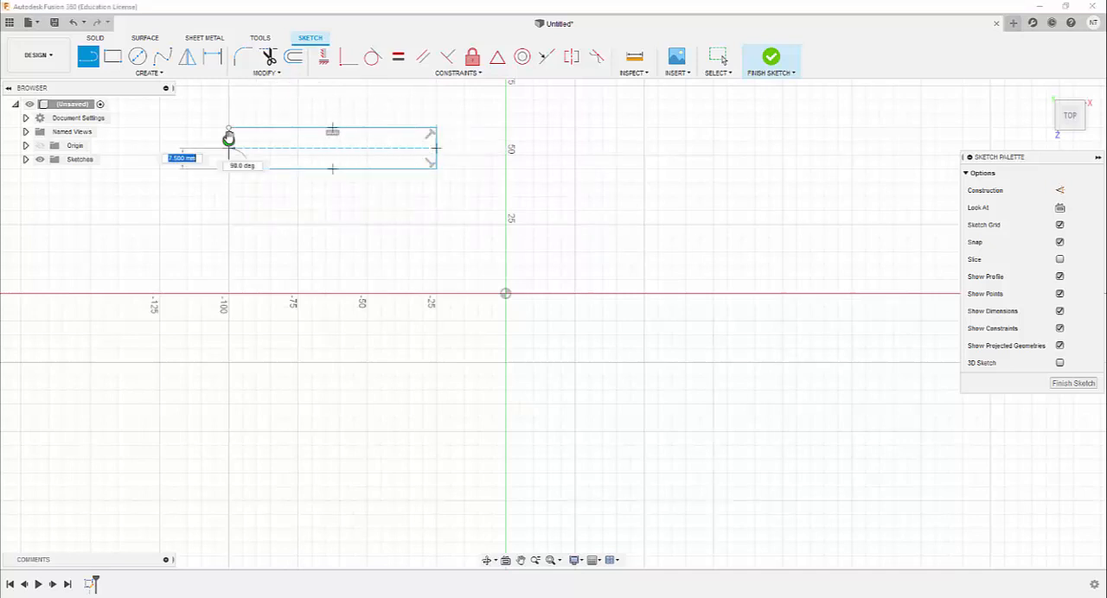
{"action": "left_click", "coordinate": [229, 132]}
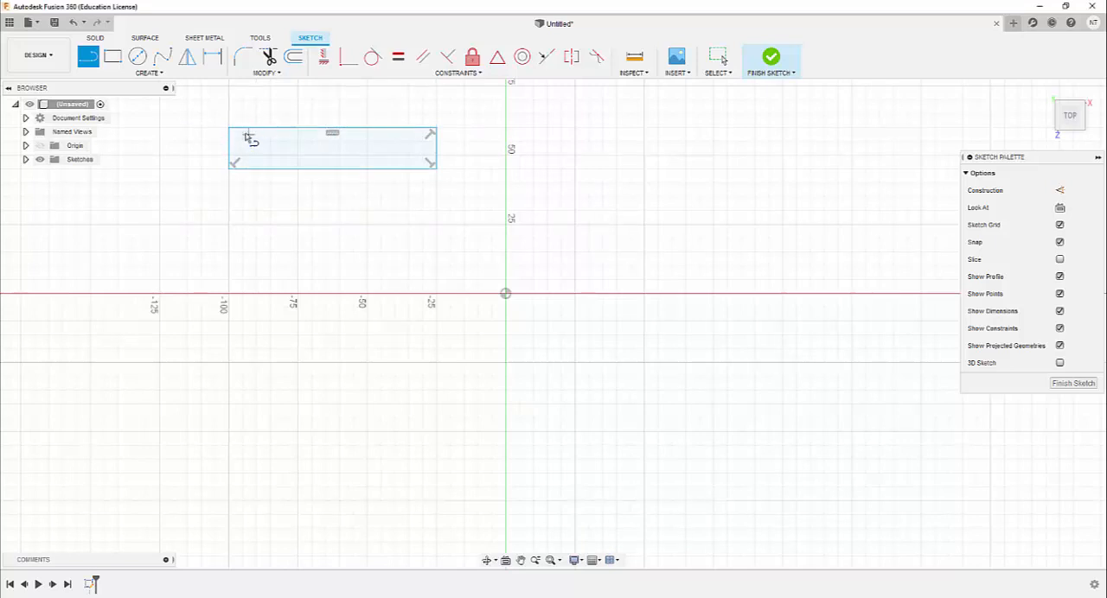
Draw a matching three-sided outline, 75 mm long and 15 mm high, just below the rectangle, leaving its left side open
{"action": "left_click", "coordinate": [228, 182]}
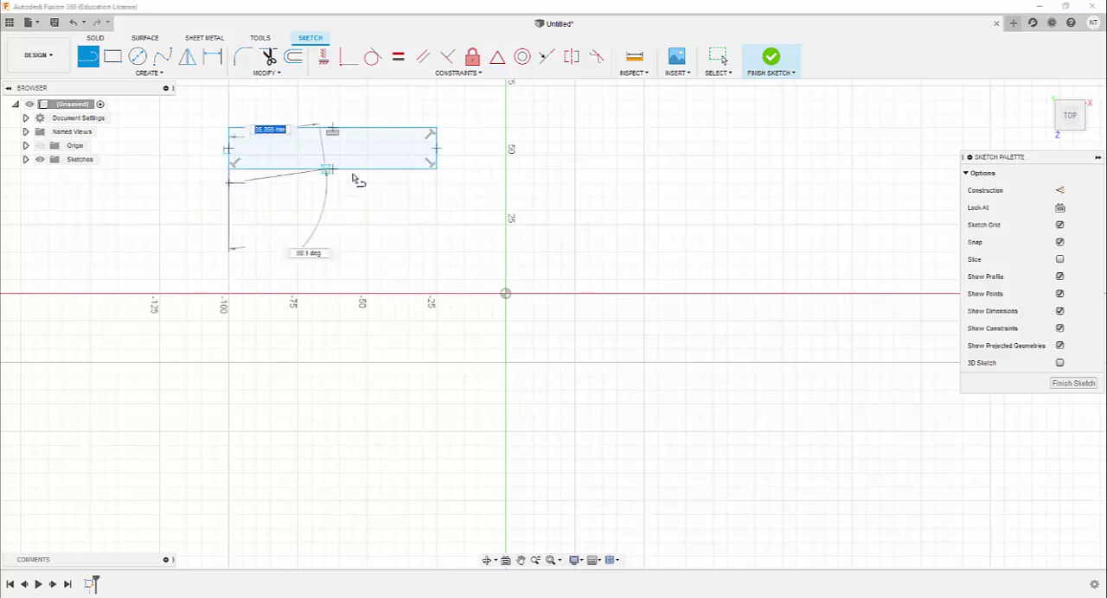
{"action": "left_click", "coordinate": [436, 183]}
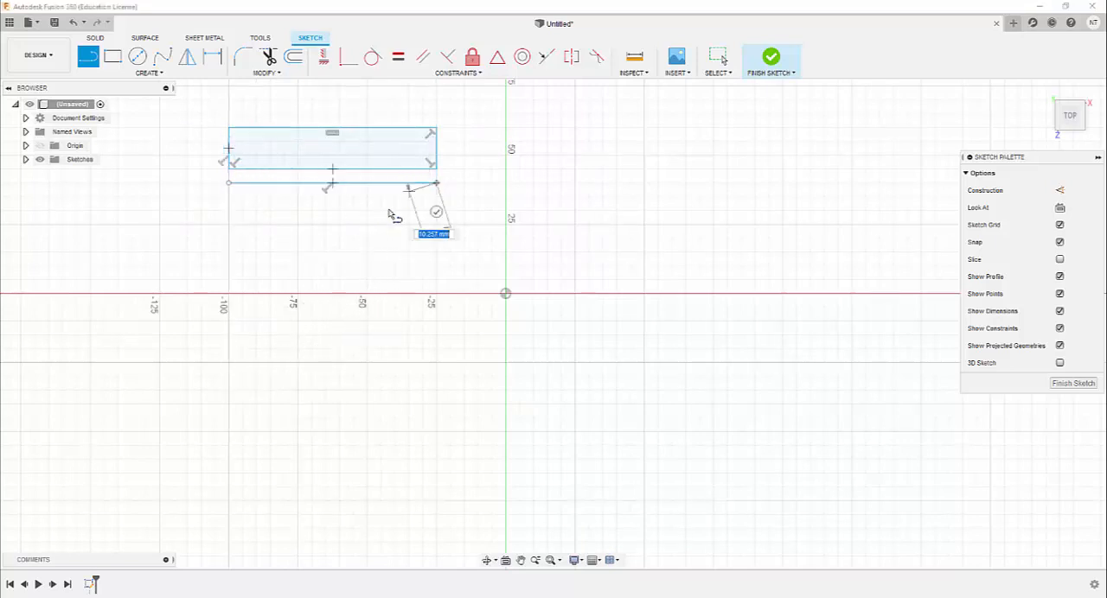
{"action": "left_click", "coordinate": [436, 224]}
{"action": "left_click", "coordinate": [228, 224]}
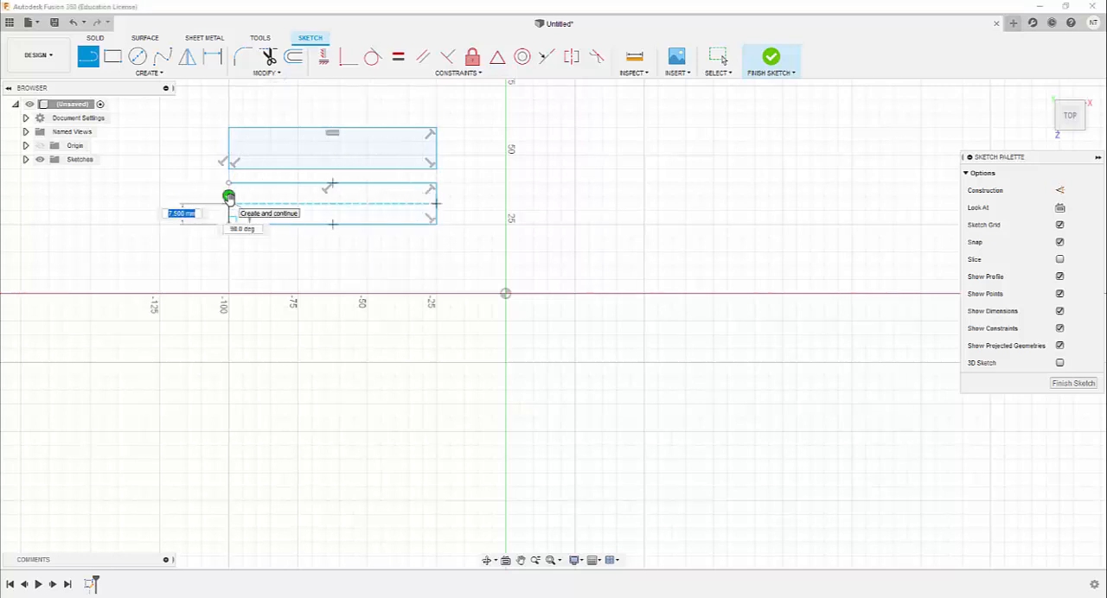
{"action": "left_click", "coordinate": [228, 197]}
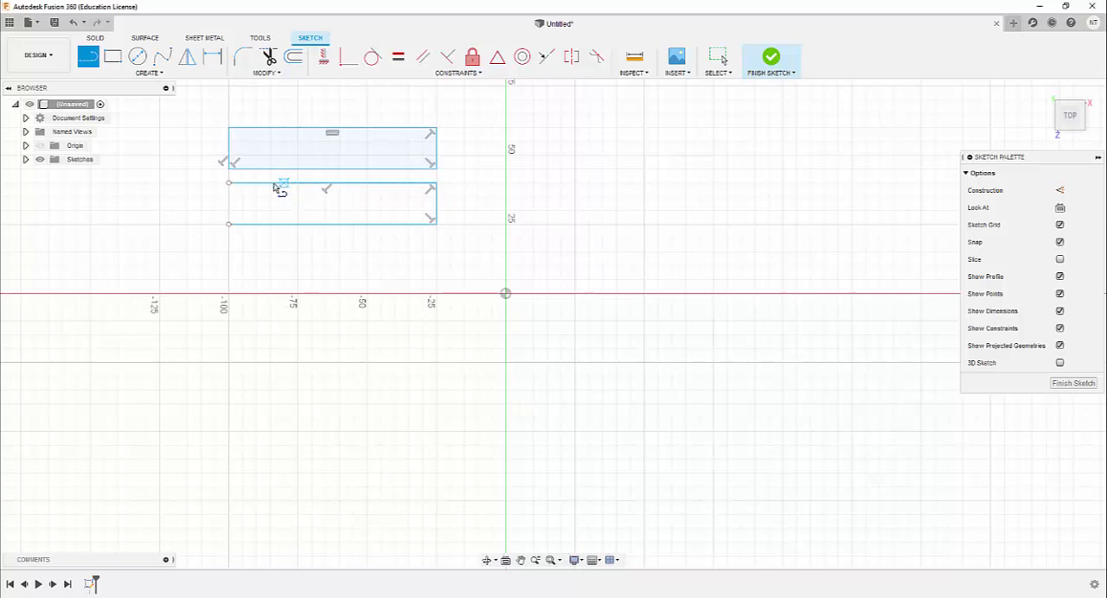
Draw a 75 mm line above the rectangle and continue it with construction lines around both shapes and out to the right
{"action": "left_click", "coordinate": [436, 101]}
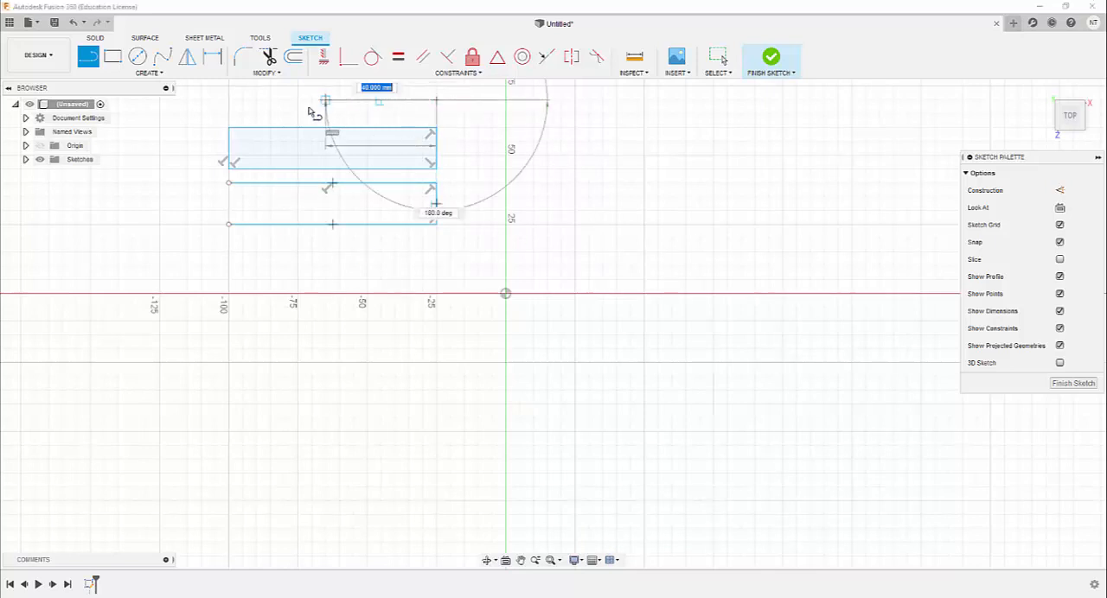
{"action": "left_click", "coordinate": [228, 101]}
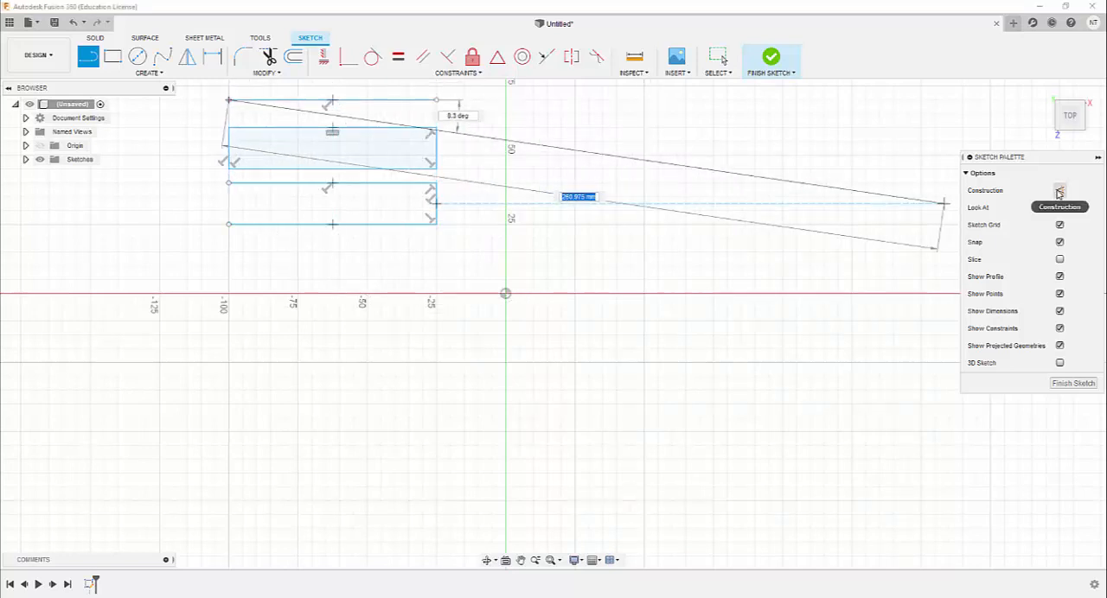
{"action": "left_click", "coordinate": [1058, 191]}
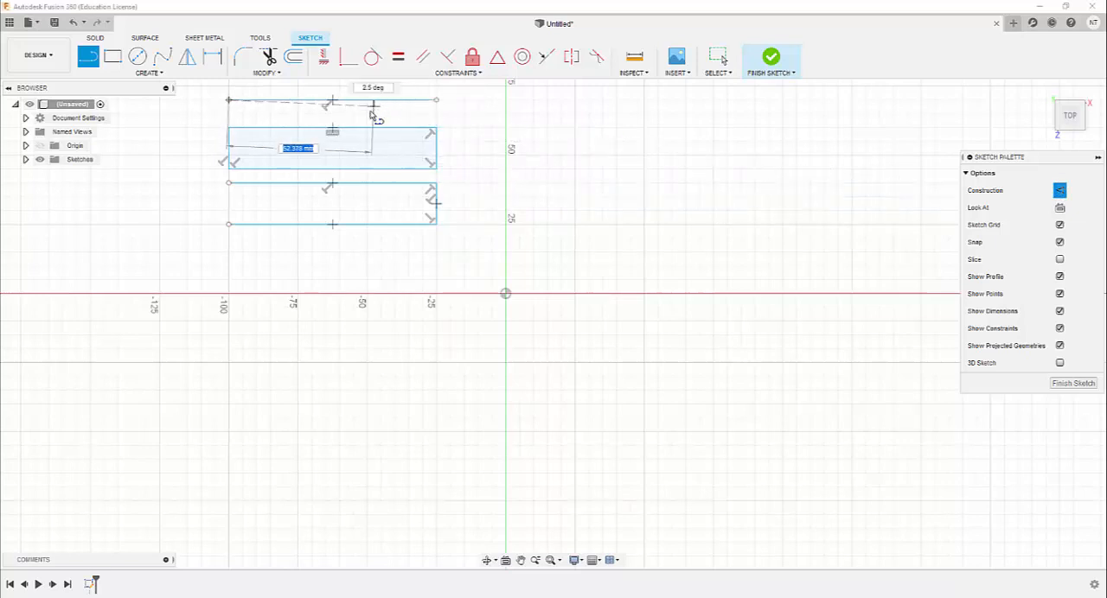
{"action": "left_click_drag", "start_coordinate": [229, 100], "coordinate": [174, 197]}
{"action": "left_click", "coordinate": [174, 197]}
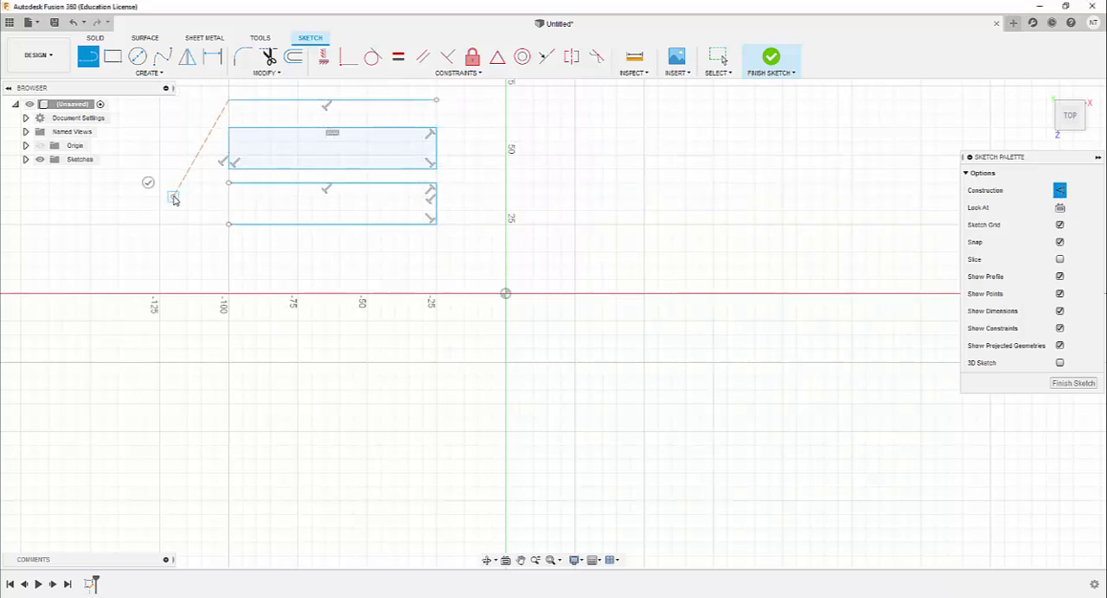
{"action": "left_click", "coordinate": [202, 252]}
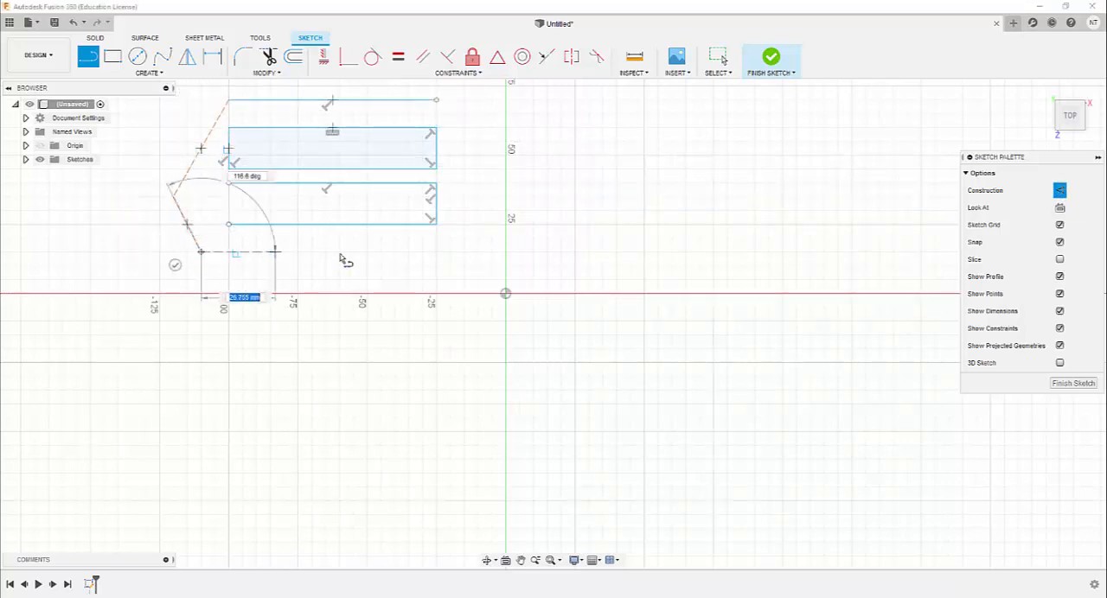
{"action": "left_click", "coordinate": [443, 257]}
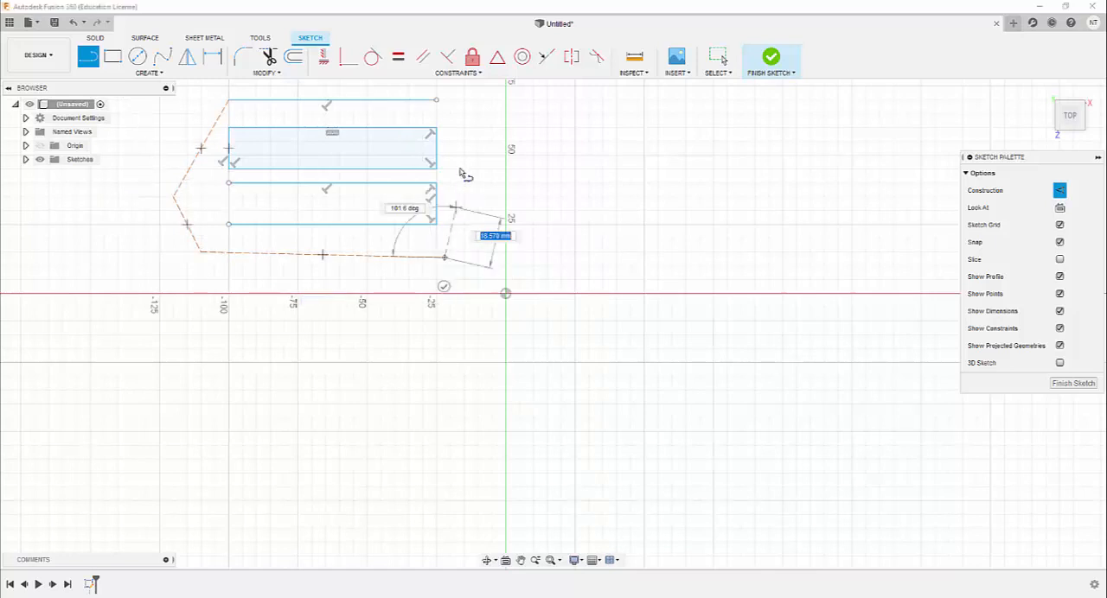
{"action": "left_click", "coordinate": [444, 101]}
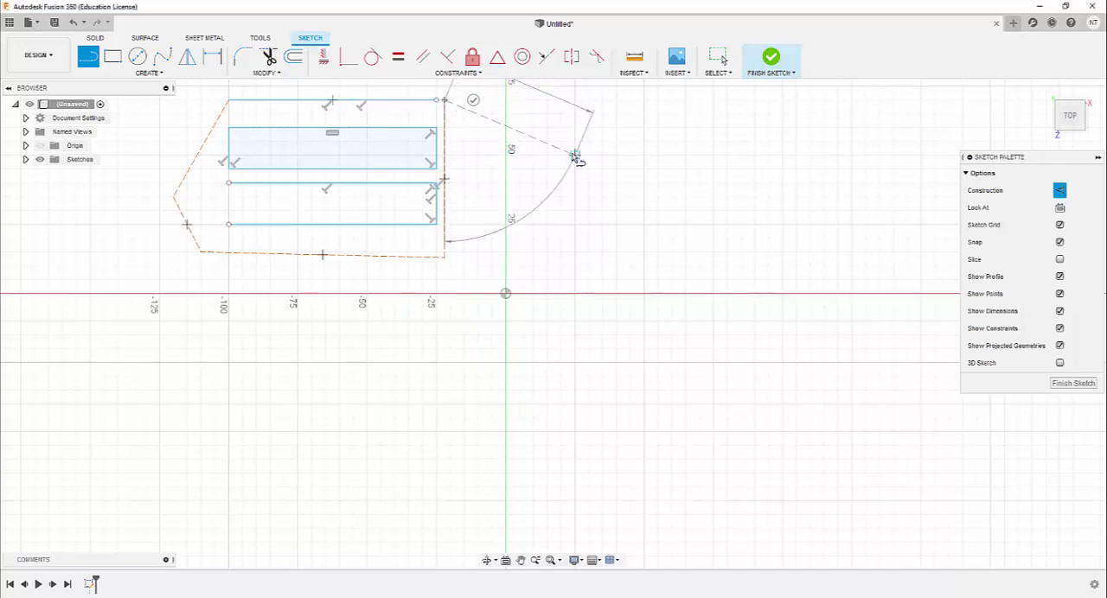
{"action": "left_click", "coordinate": [573, 155]}
Extend the line chain with two solid segments, a construction segment and a solid segment, folding back toward the rectangles
{"action": "key", "text": "x"}
{"action": "left_click", "coordinate": [671, 113]}
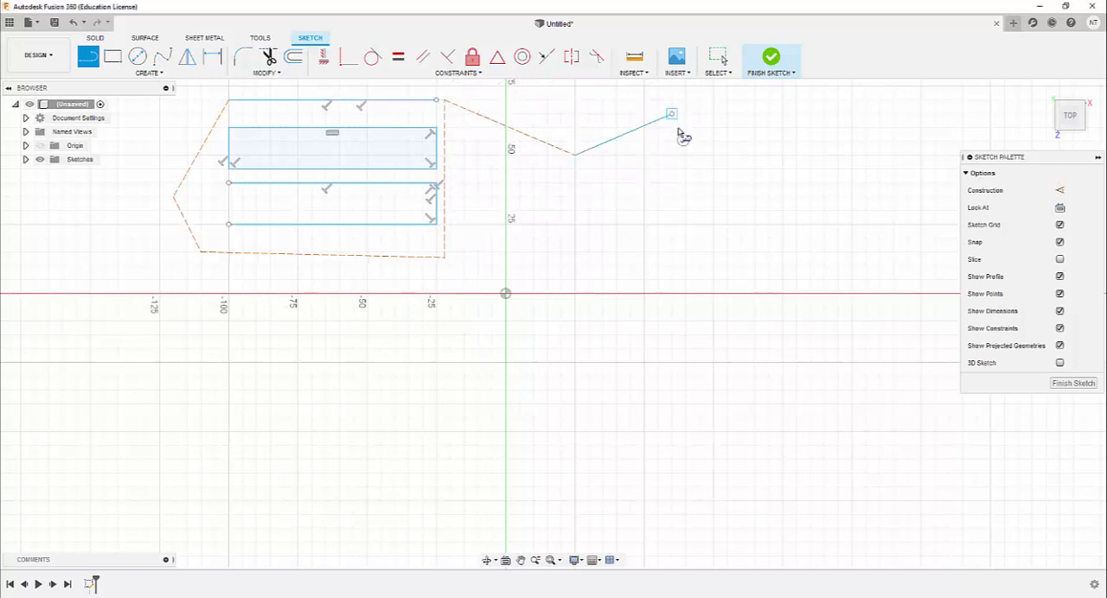
{"action": "left_click", "coordinate": [633, 205]}
{"action": "left_click", "coordinate": [568, 215]}
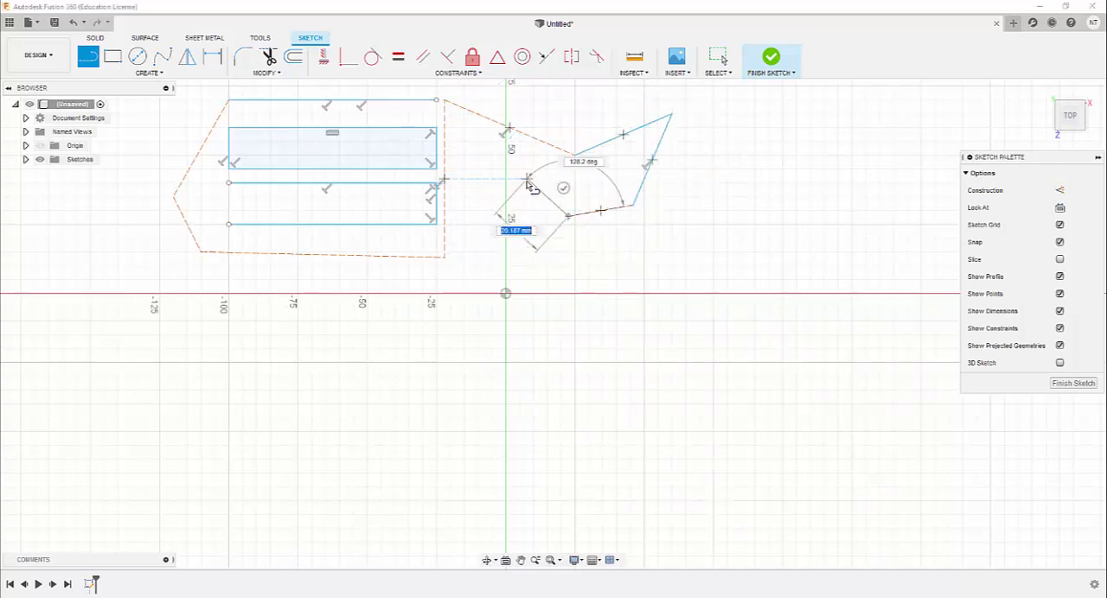
{"action": "left_click", "coordinate": [503, 159]}
Continue the chain with construction lines downward and back leftward beneath the outline, ending near its lower left corner
{"action": "key", "text": "x"}
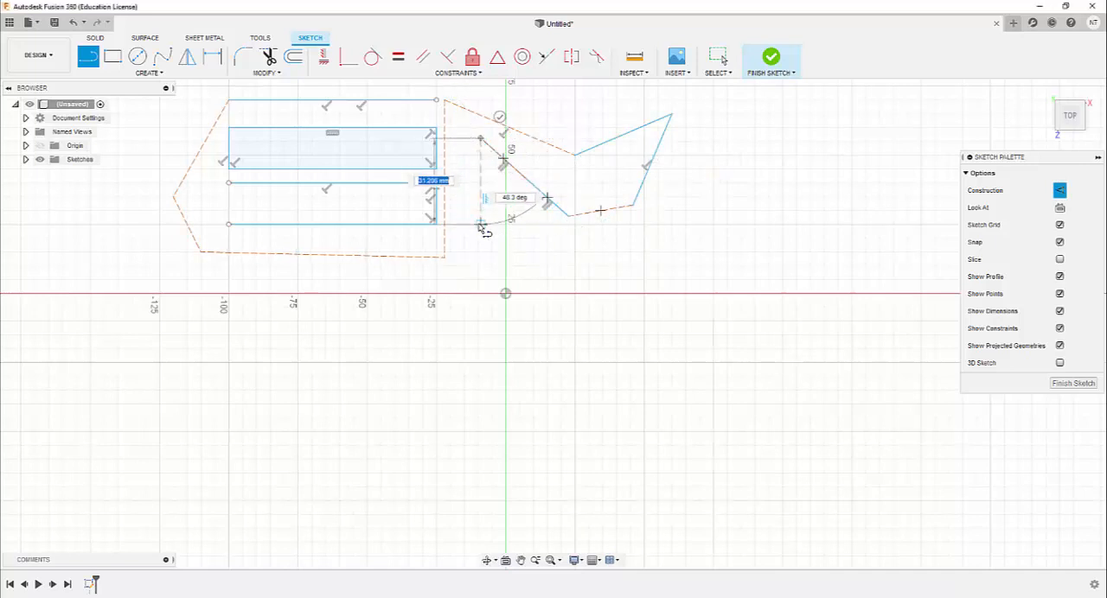
{"action": "left_click", "coordinate": [464, 278]}
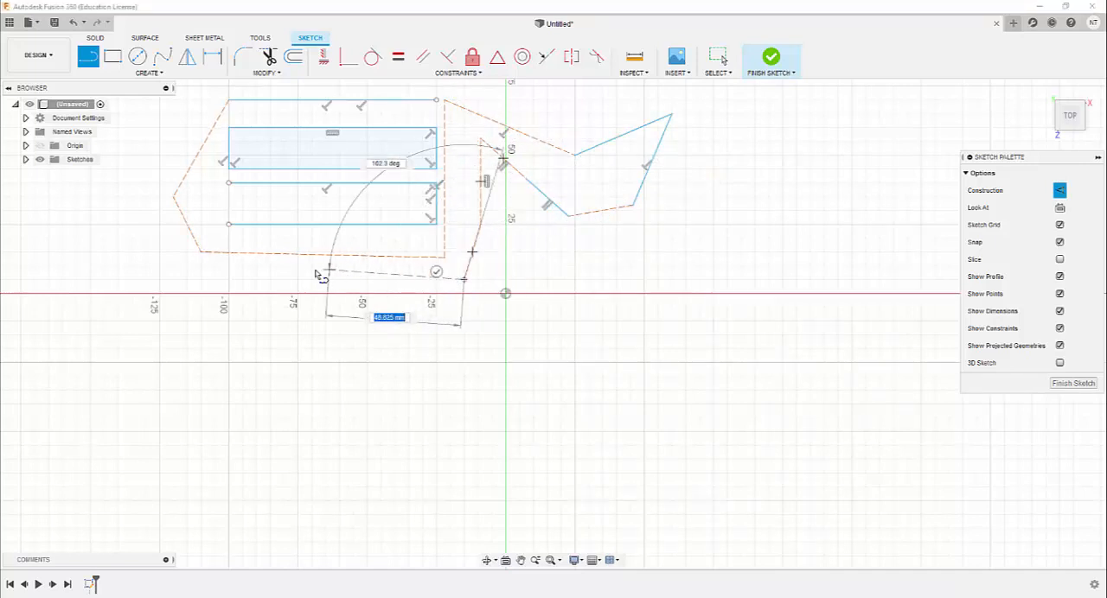
{"action": "left_click", "coordinate": [207, 275]}
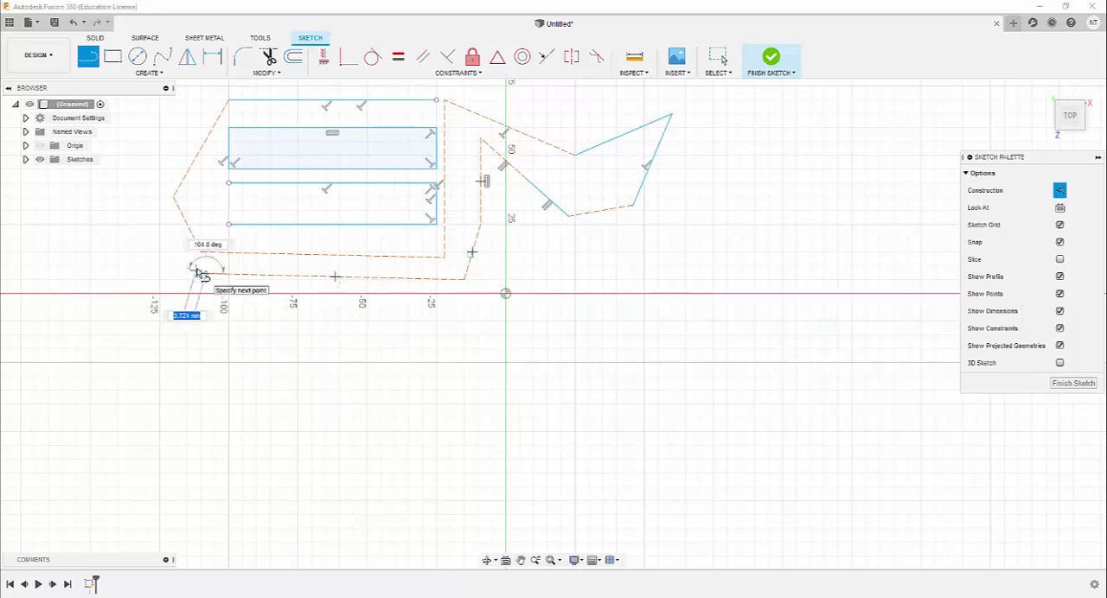
{"action": "key", "text": "Escape"}
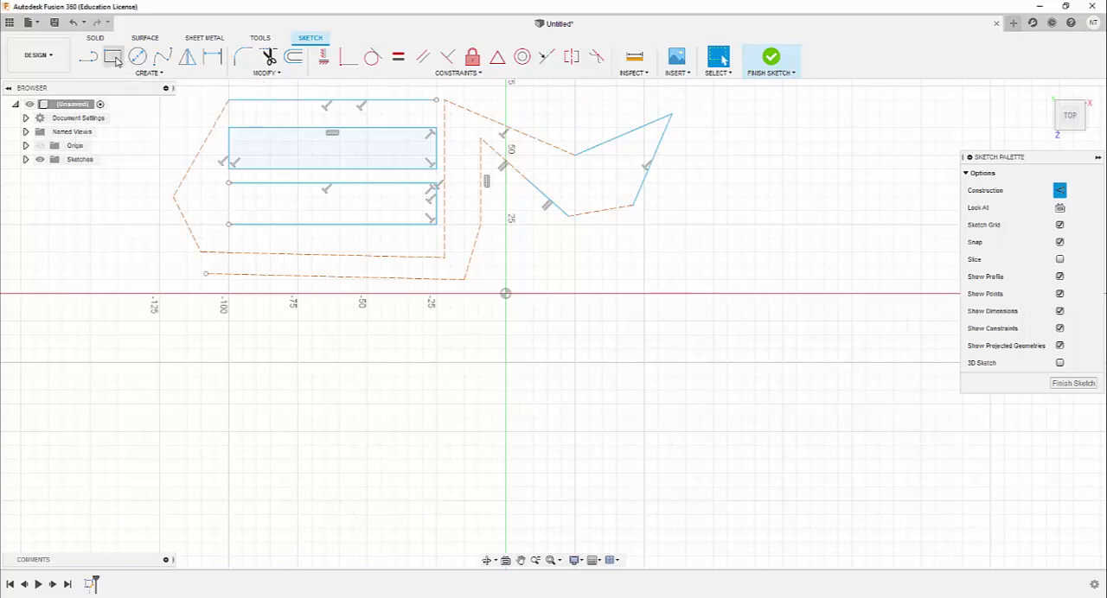
Draw a construction rectangle about 56 mm wide to the right of the line chain
{"action": "left_click", "coordinate": [112, 59]}
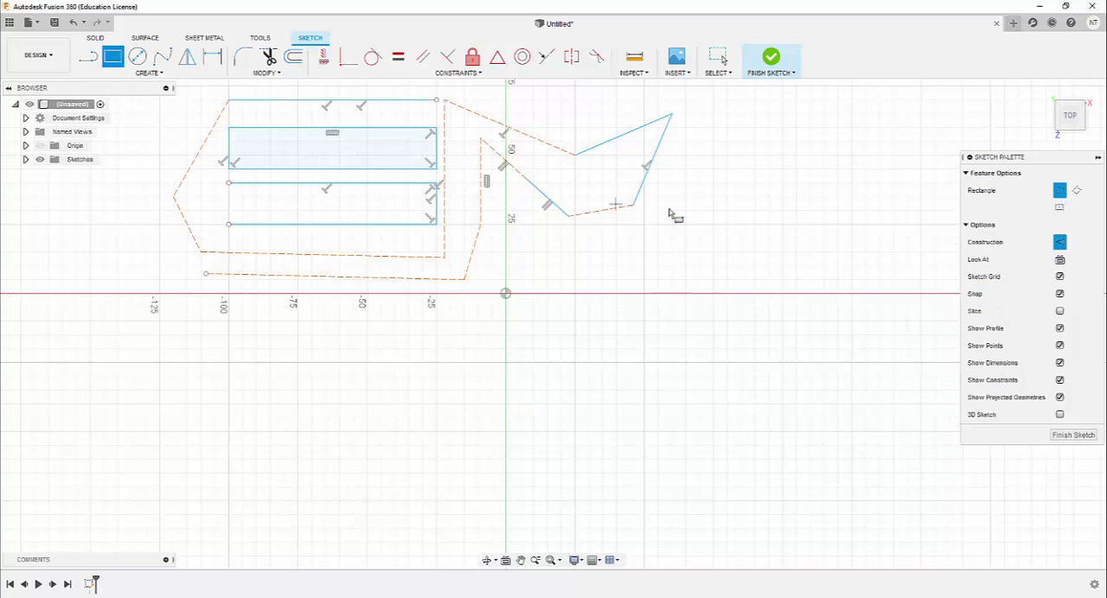
{"action": "left_click", "coordinate": [715, 114]}
{"action": "left_click", "coordinate": [870, 249]}
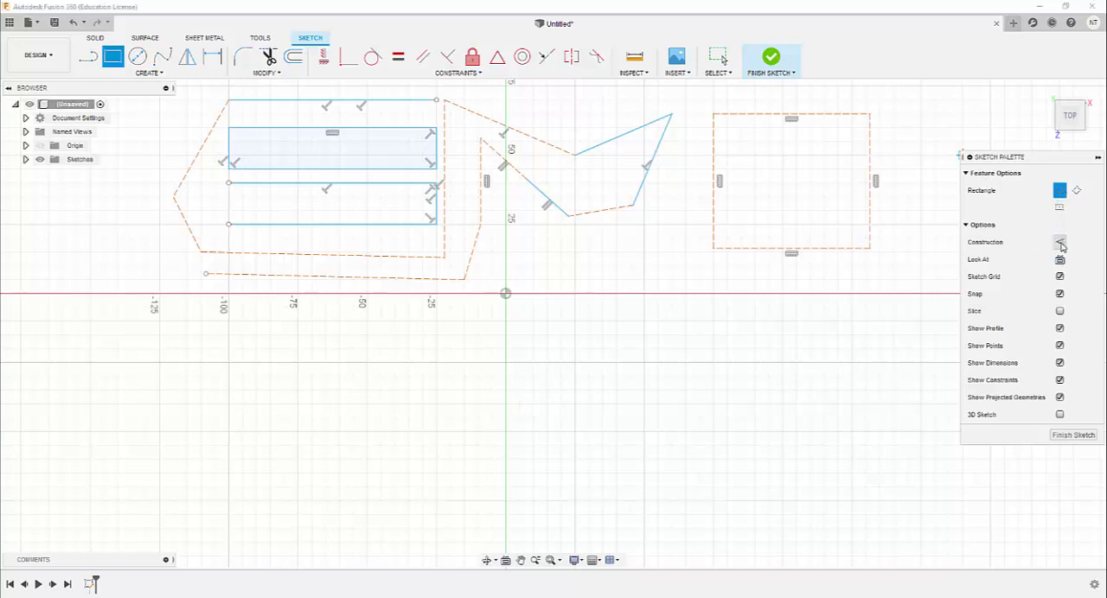
{"action": "left_click", "coordinate": [825, 113]}
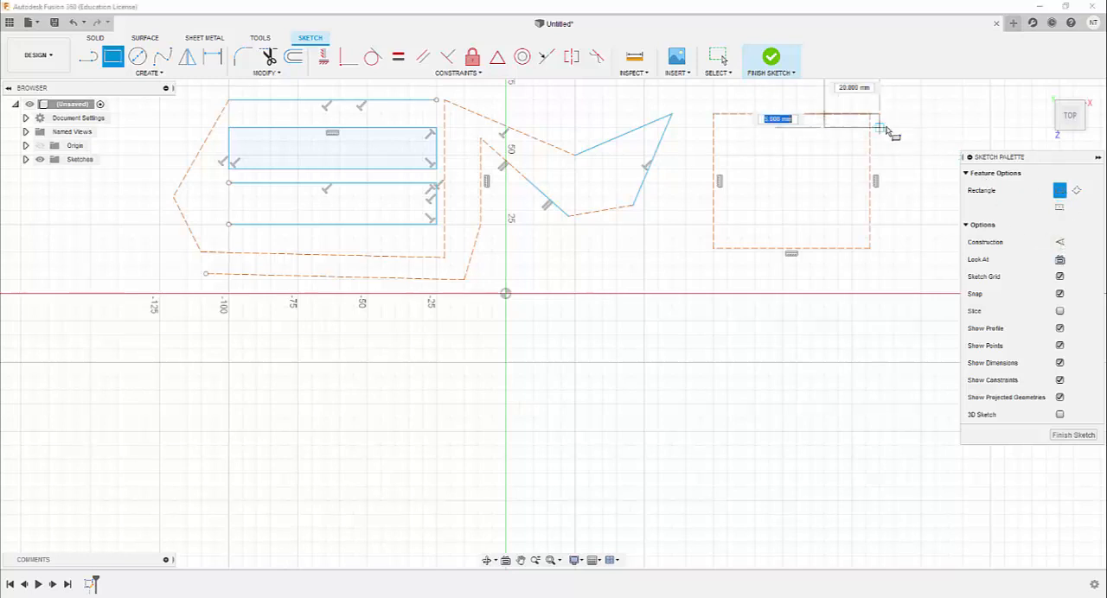
{"action": "key", "text": "Escape"}
Convert all four sides of the construction rectangle to regular sketch lines
{"action": "left_click", "coordinate": [826, 116]}
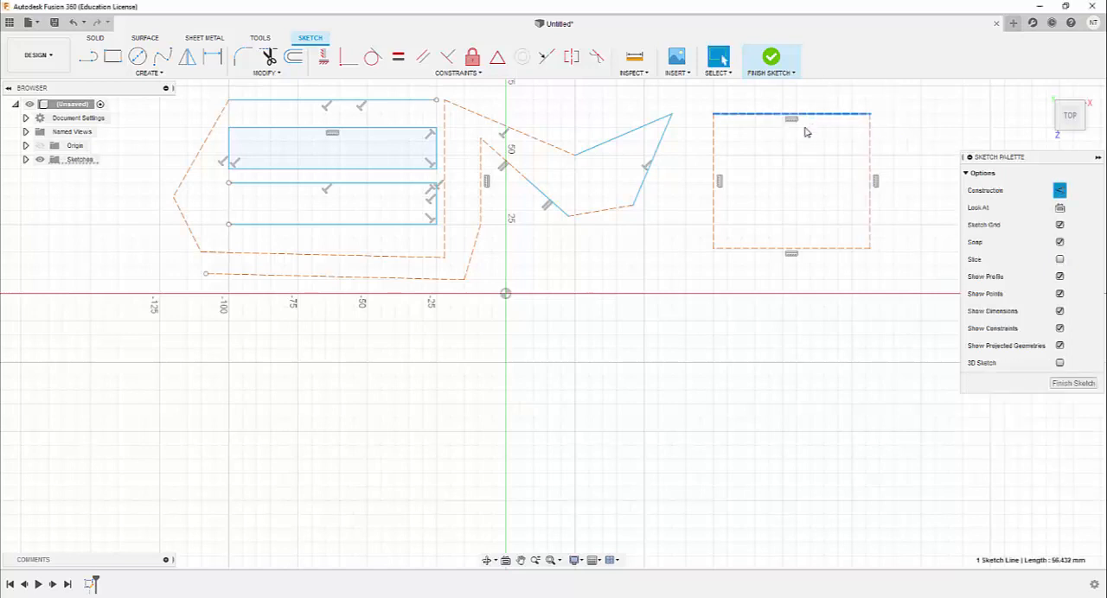
{"action": "left_click", "coordinate": [713, 178], "text": "shift"}
{"action": "left_click", "coordinate": [790, 248], "text": "shift"}
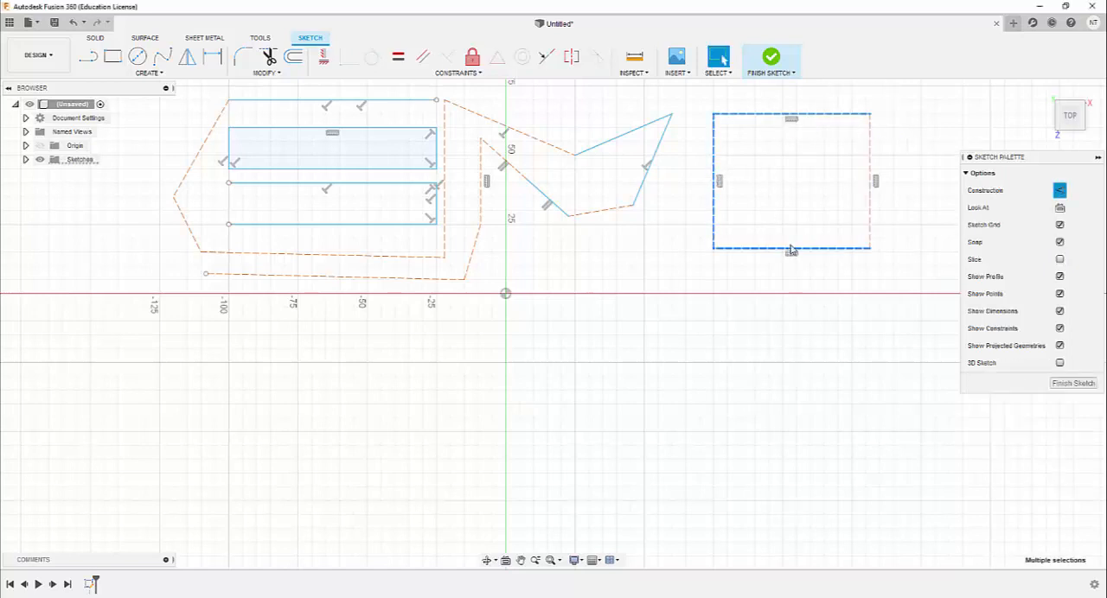
{"action": "left_click", "coordinate": [871, 180], "text": "shift"}
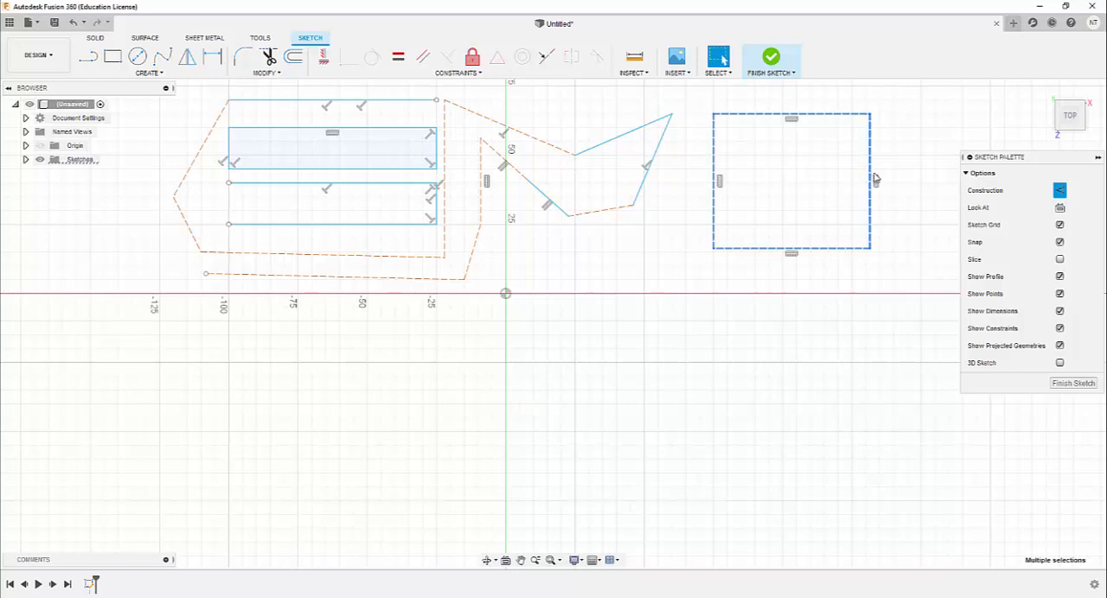
{"action": "left_click", "coordinate": [1062, 192]}
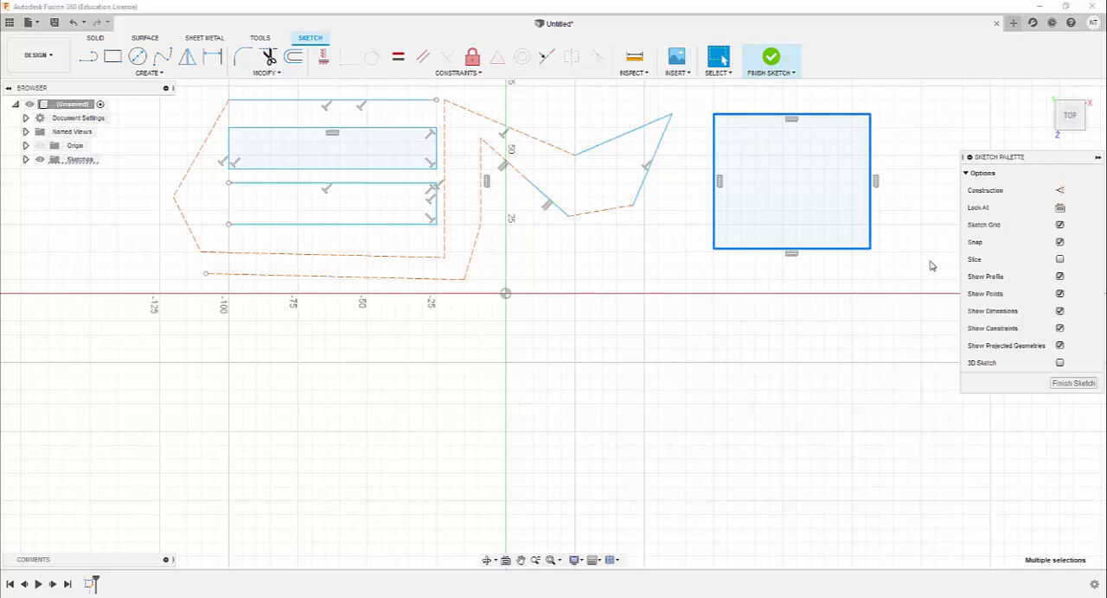
Finish the sketch and start a second one on the horizontal plane
{"action": "left_click", "coordinate": [1072, 383]}
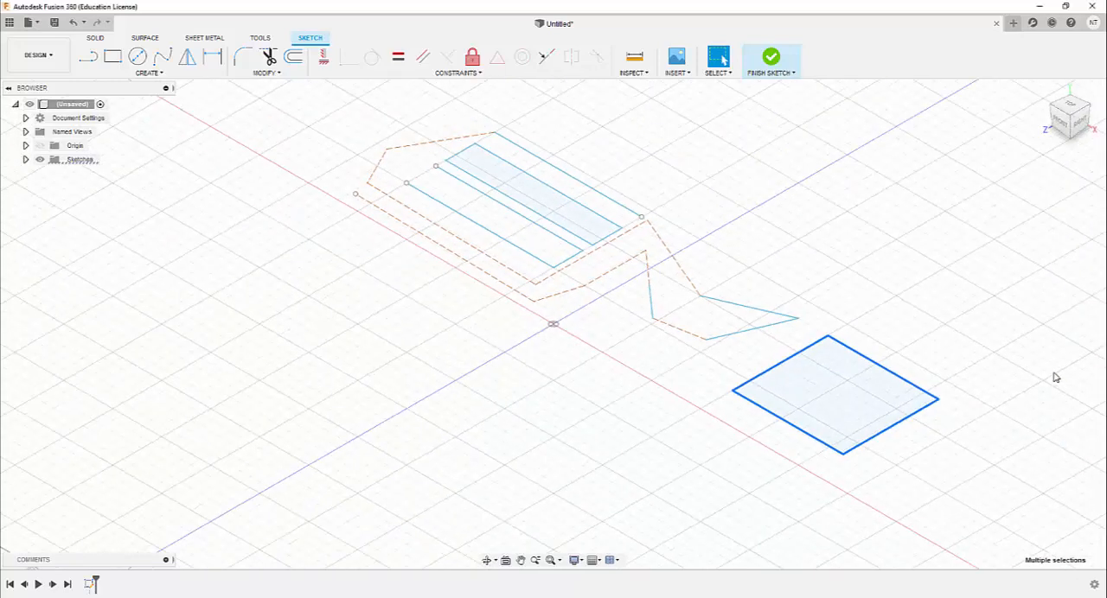
{"action": "left_click", "coordinate": [89, 57]}
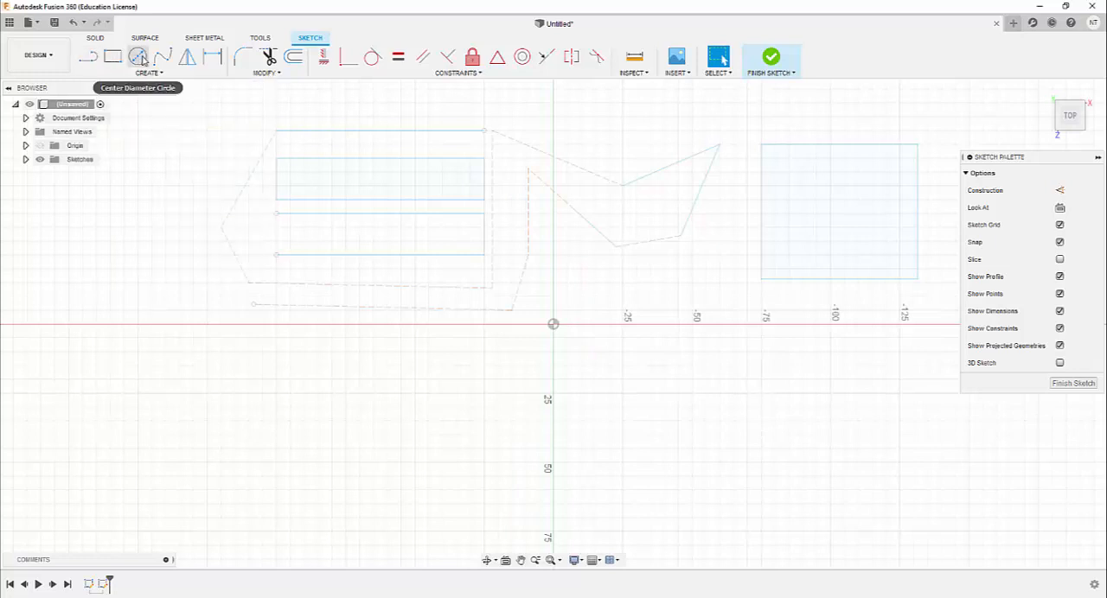
Draw a center-diameter circle about 60 mm in diameter below the line outline, left of the vertical axis
{"action": "left_click", "coordinate": [139, 58]}
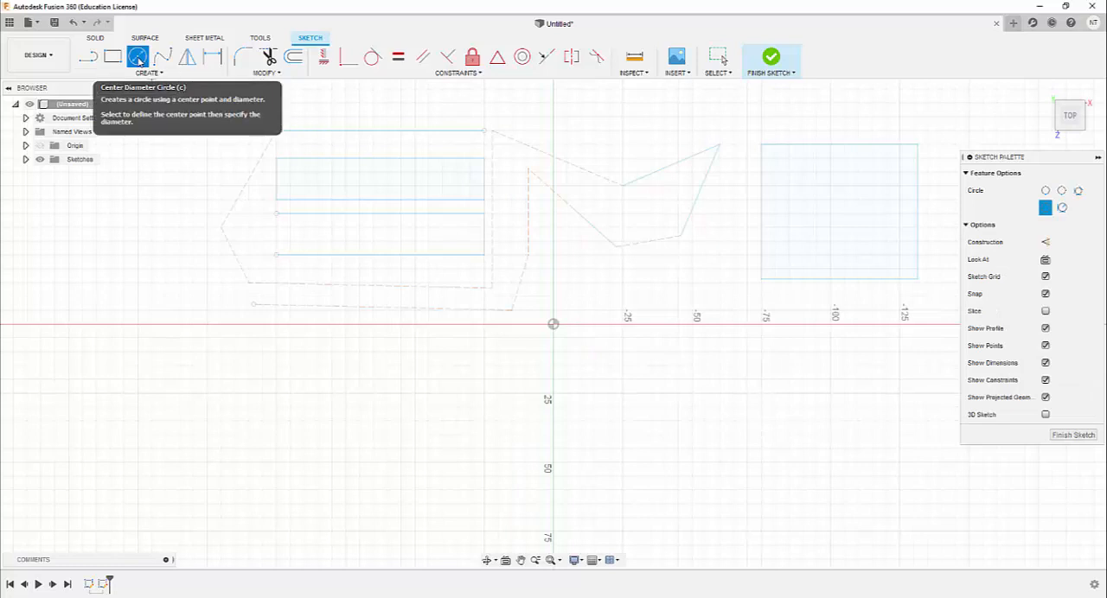
{"action": "left_click", "coordinate": [276, 462]}
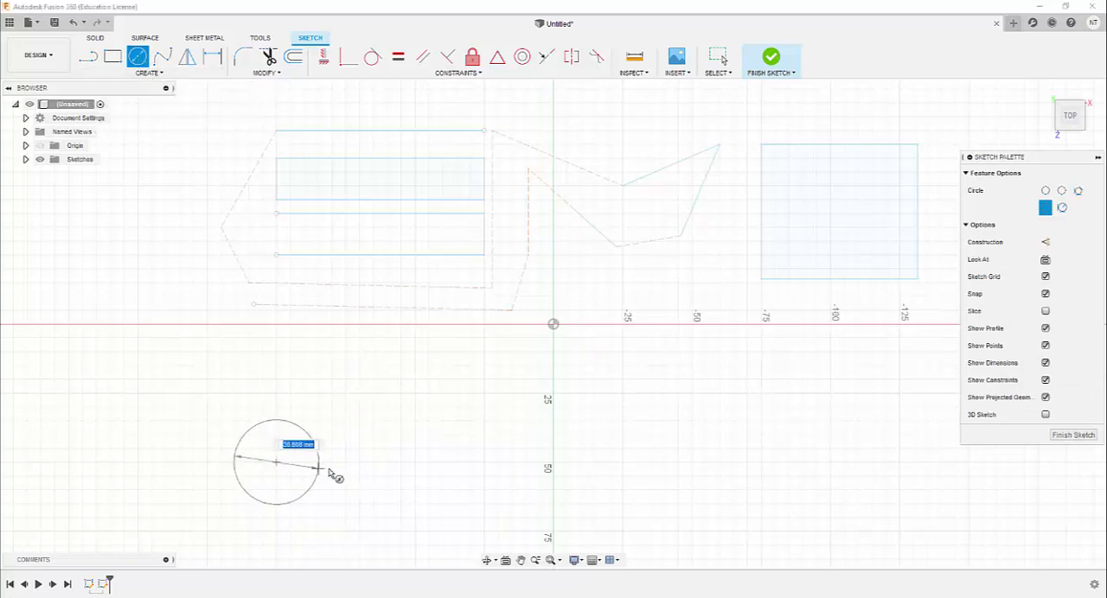
{"action": "left_click", "coordinate": [360, 463]}
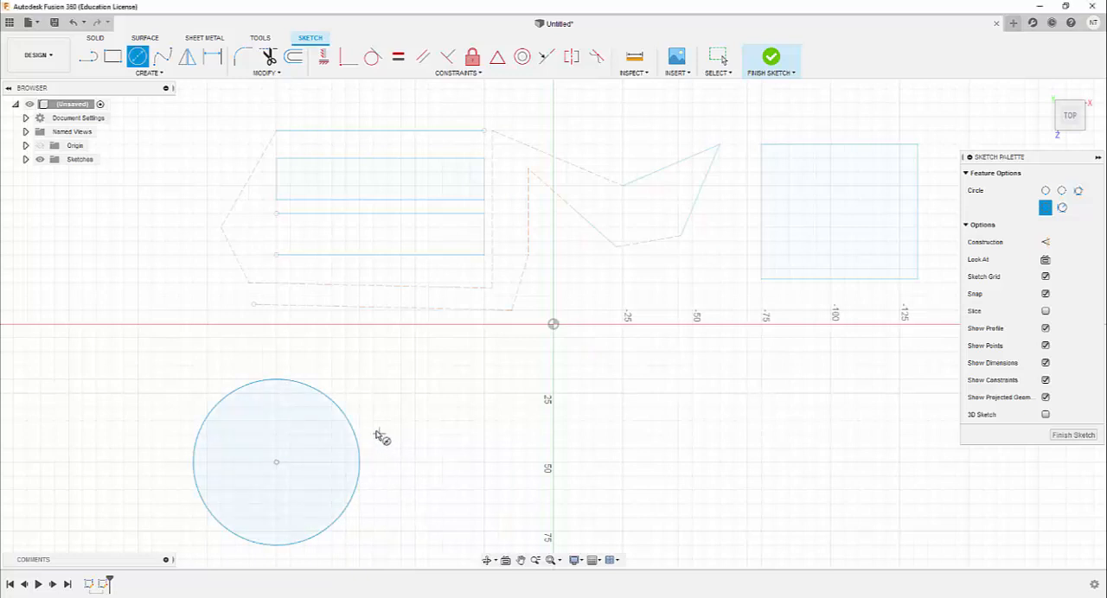
{"action": "left_click", "coordinate": [161, 58]}
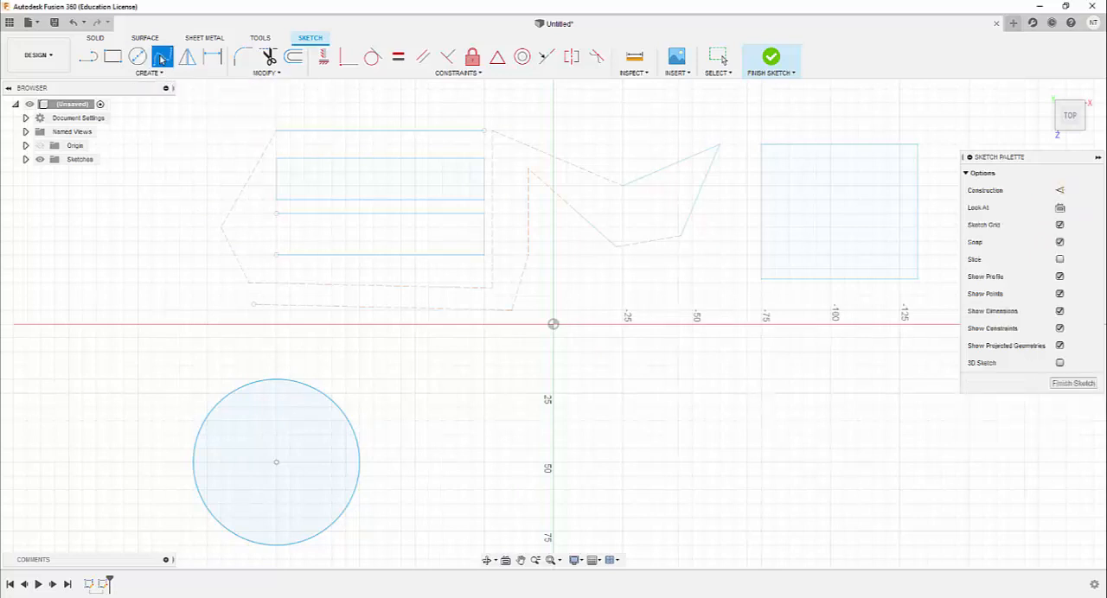
{"action": "left_click", "coordinate": [581, 394]}
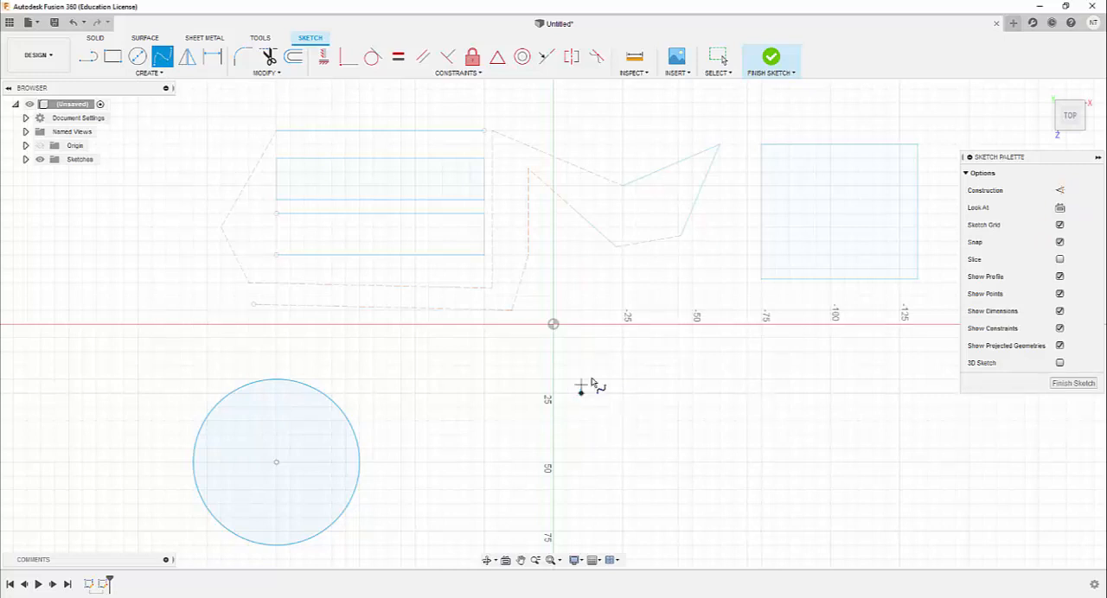
{"action": "left_click", "coordinate": [678, 365]}
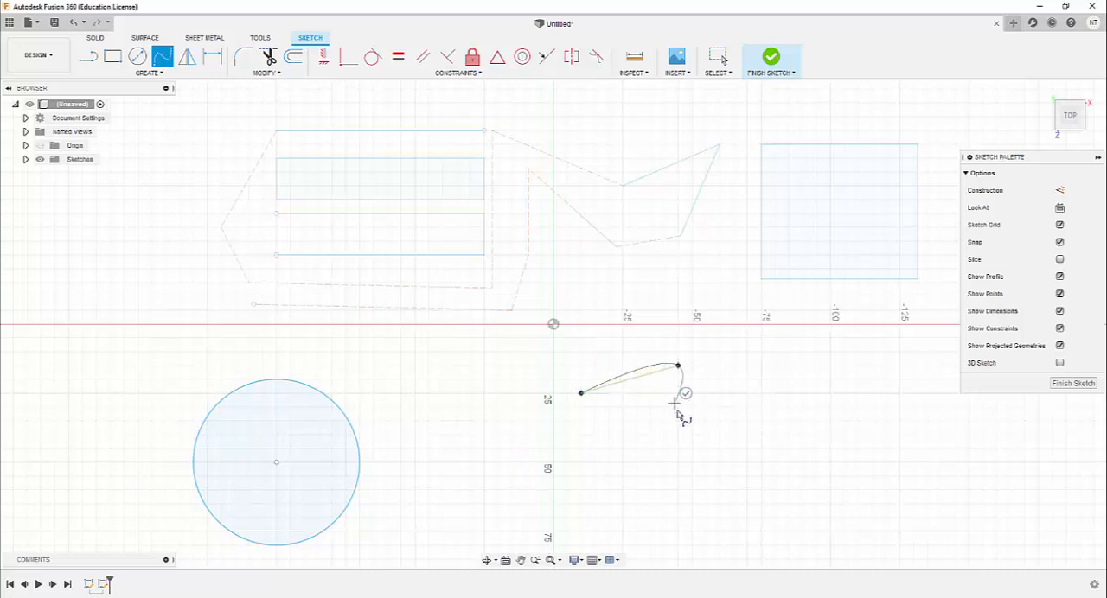
{"action": "left_click", "coordinate": [722, 430]}
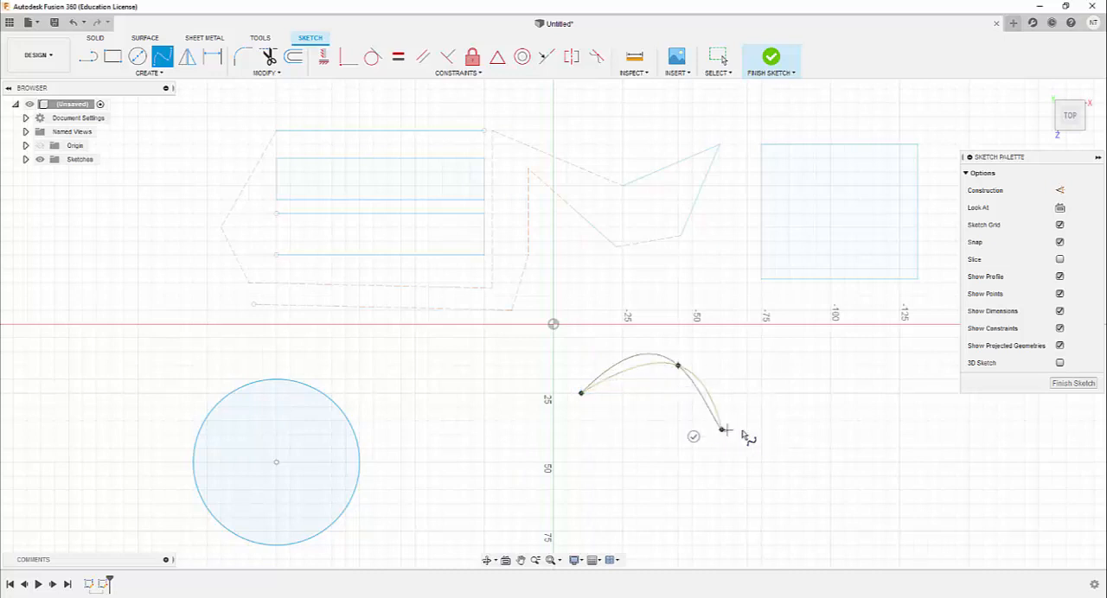
{"action": "left_click", "coordinate": [781, 370]}
{"action": "left_click", "coordinate": [803, 449]}
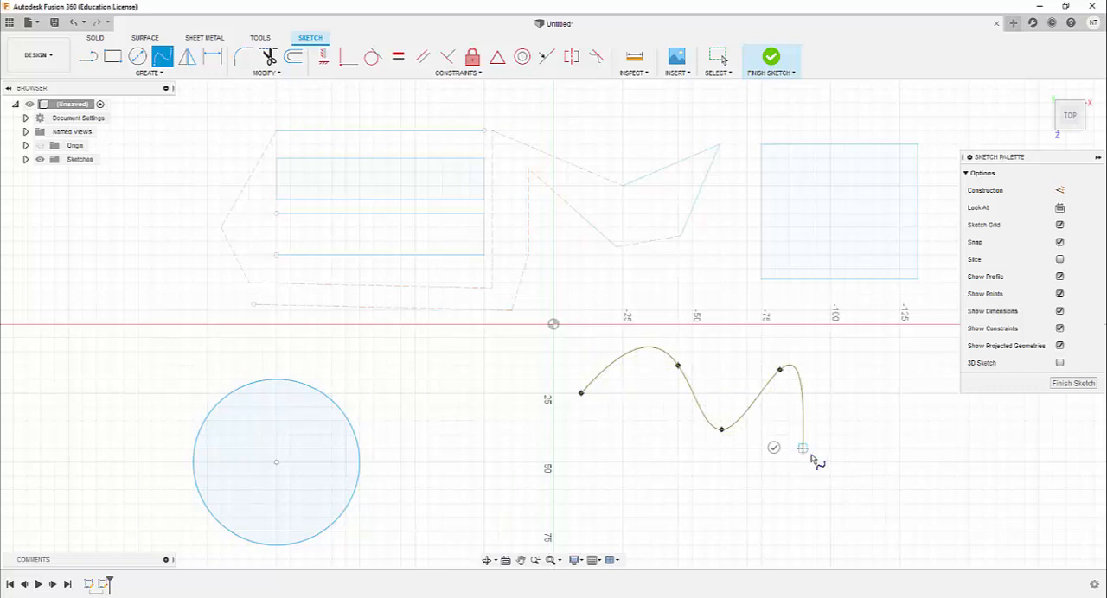
{"action": "left_click", "coordinate": [865, 381]}
{"action": "left_click", "coordinate": [790, 345]}
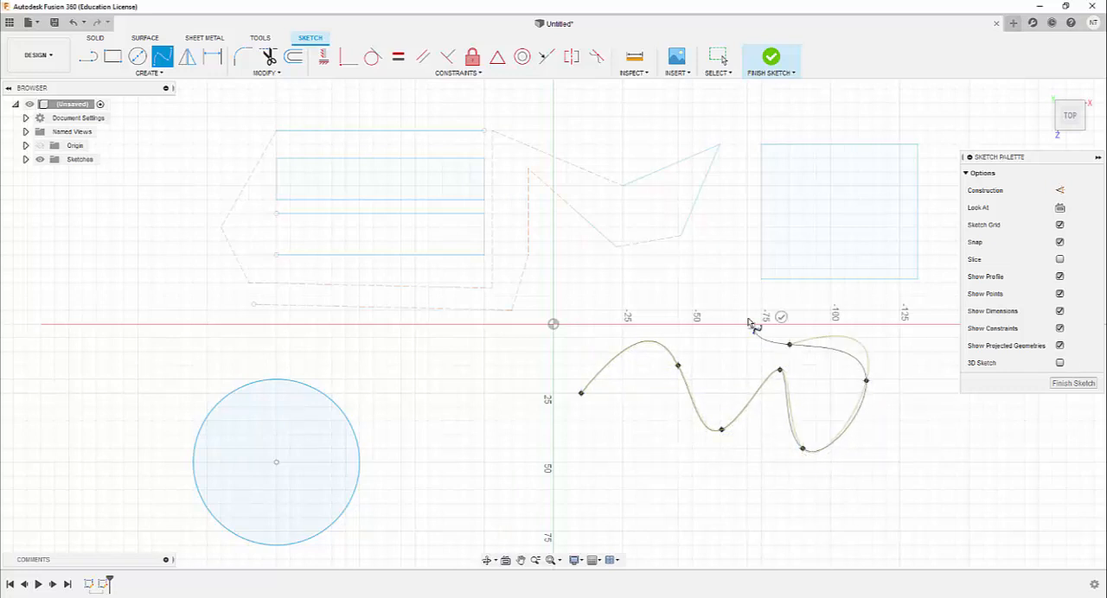
{"action": "left_click", "coordinate": [733, 282]}
{"action": "left_click", "coordinate": [632, 306]}
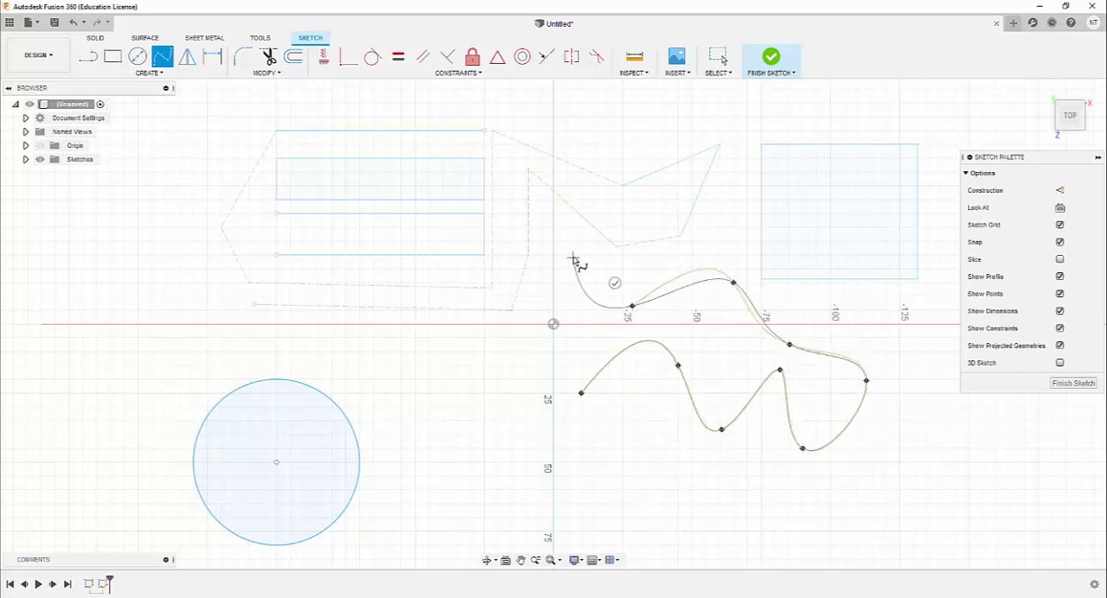
{"action": "left_click", "coordinate": [573, 257]}
{"action": "left_click", "coordinate": [539, 302]}
{"action": "left_click", "coordinate": [525, 378]}
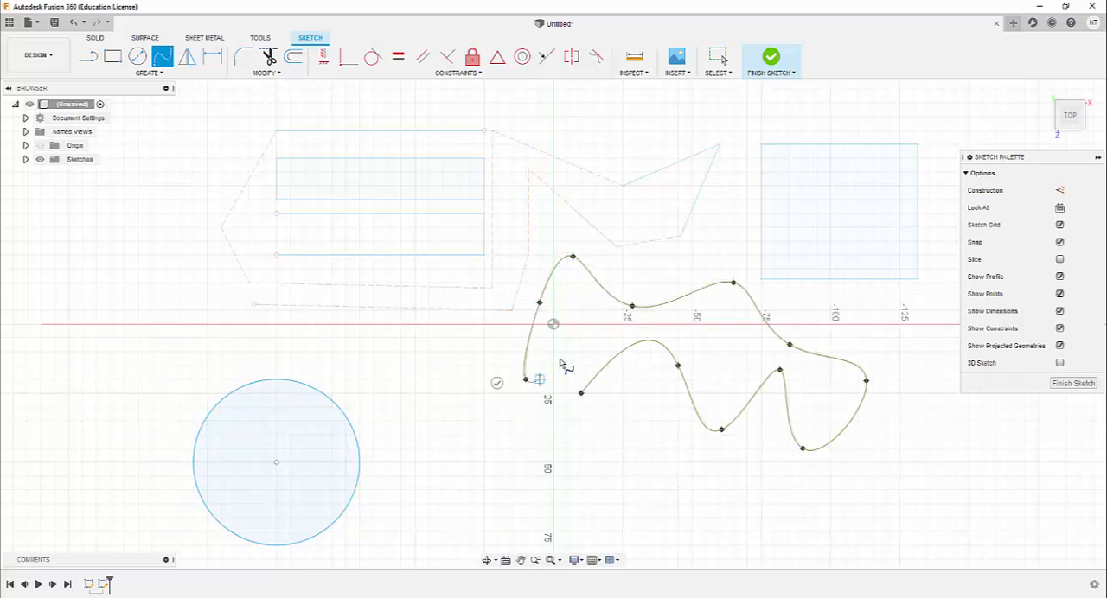
{"action": "left_click", "coordinate": [574, 333]}
{"action": "left_click", "coordinate": [526, 406]}
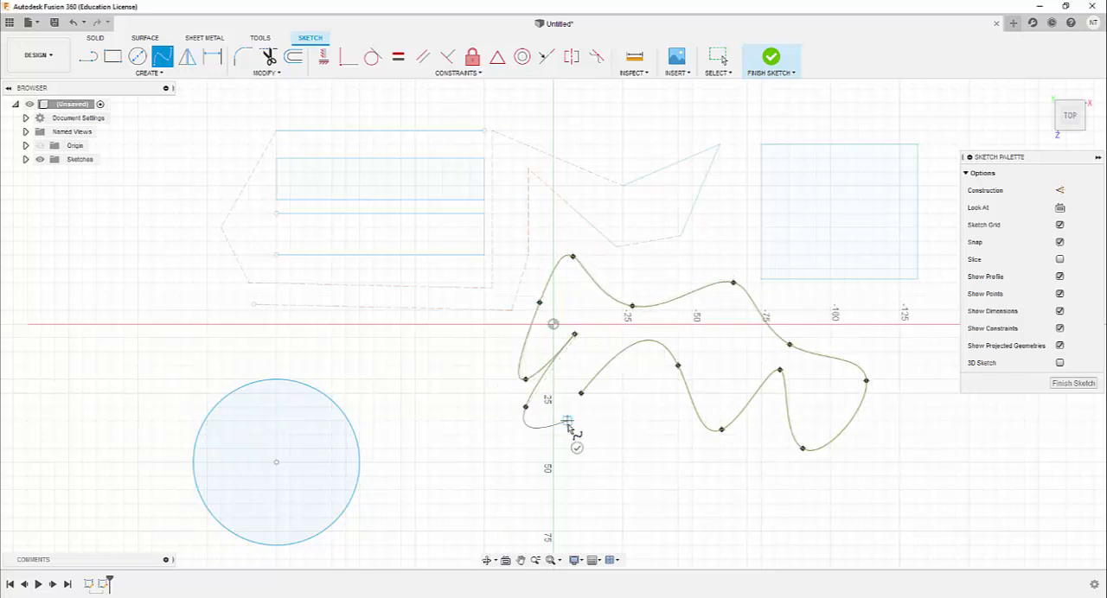
{"action": "key", "text": "Escape"}
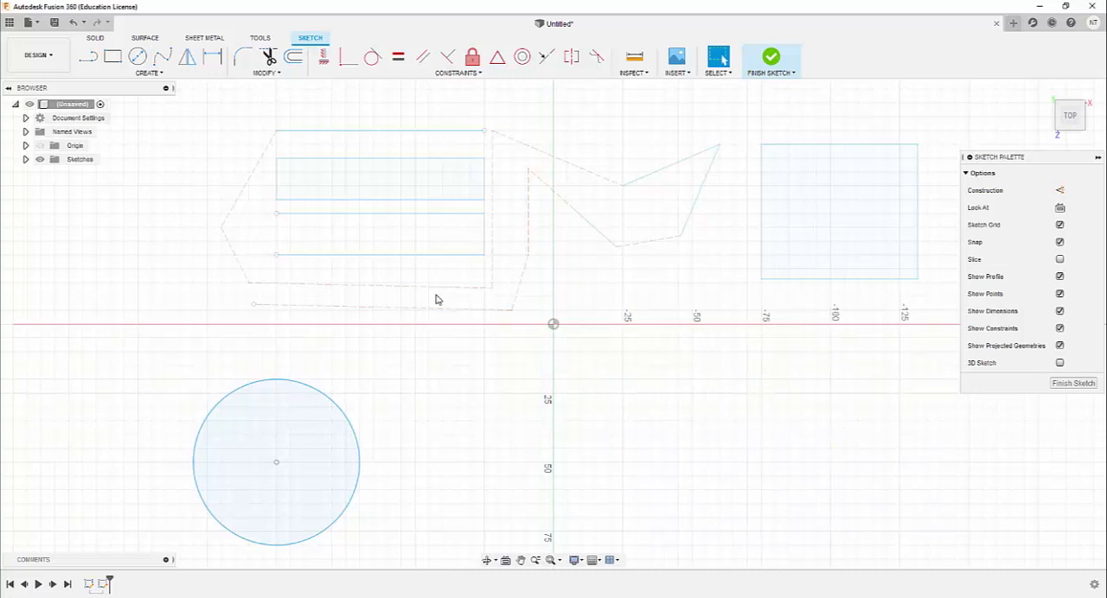
Draw a wavy fit point spline through six points just below the horizontal axis, right of the origin
{"action": "left_click", "coordinate": [161, 57]}
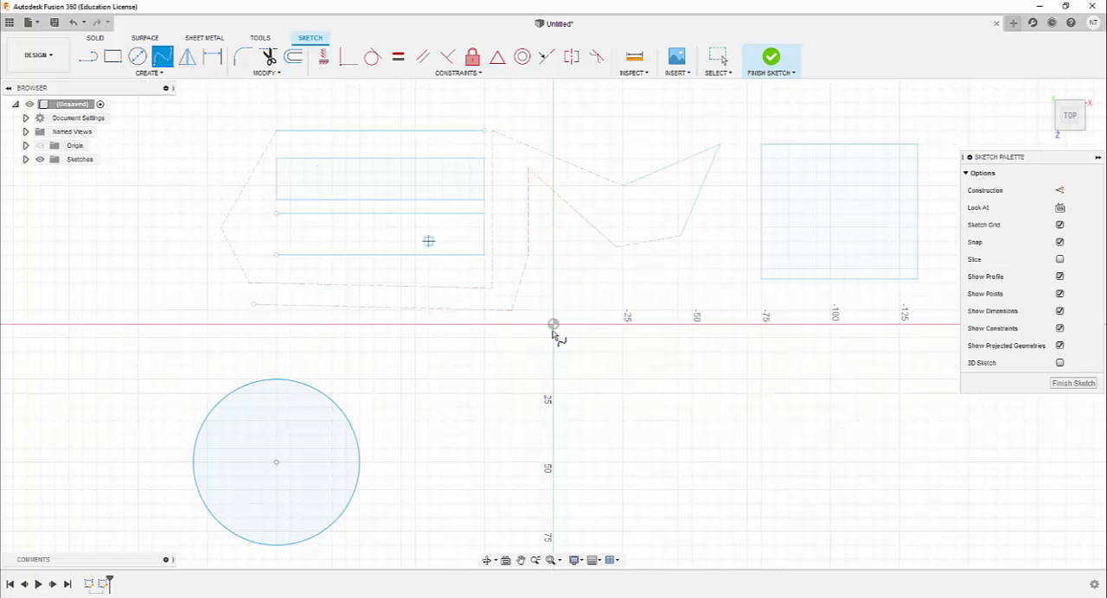
{"action": "left_click", "coordinate": [581, 379]}
{"action": "left_click", "coordinate": [614, 332]}
{"action": "left_click", "coordinate": [664, 422]}
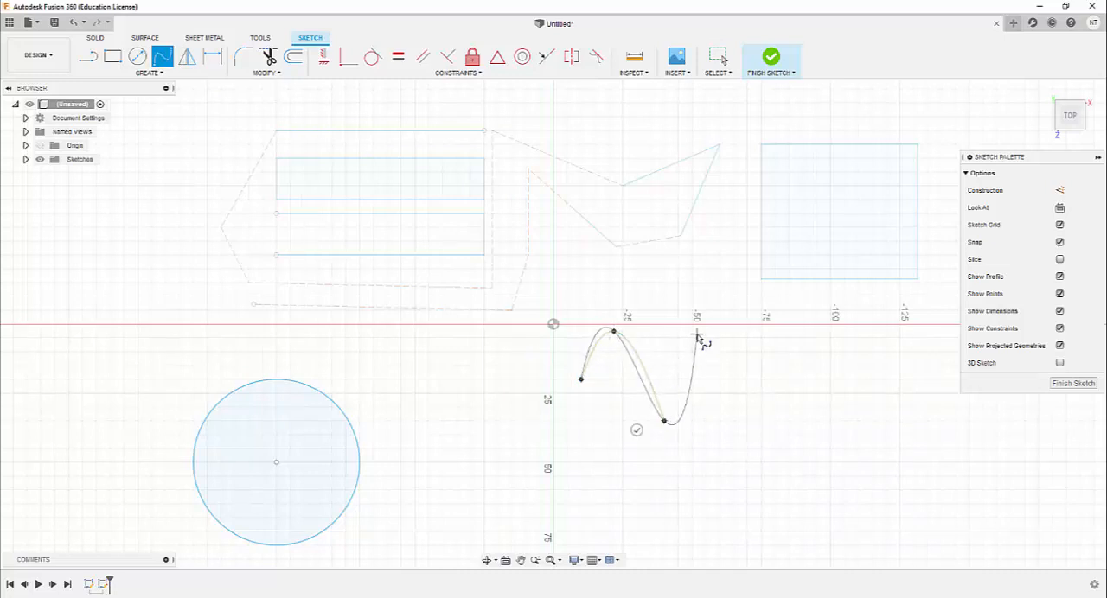
{"action": "left_click", "coordinate": [706, 338]}
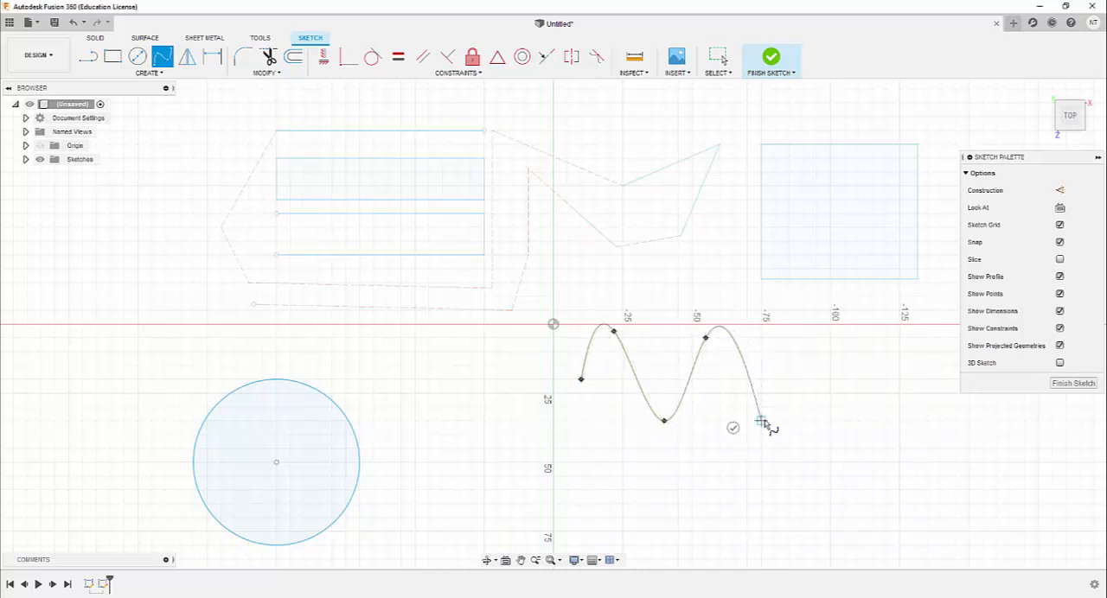
{"action": "left_click", "coordinate": [761, 421]}
{"action": "left_click", "coordinate": [789, 337]}
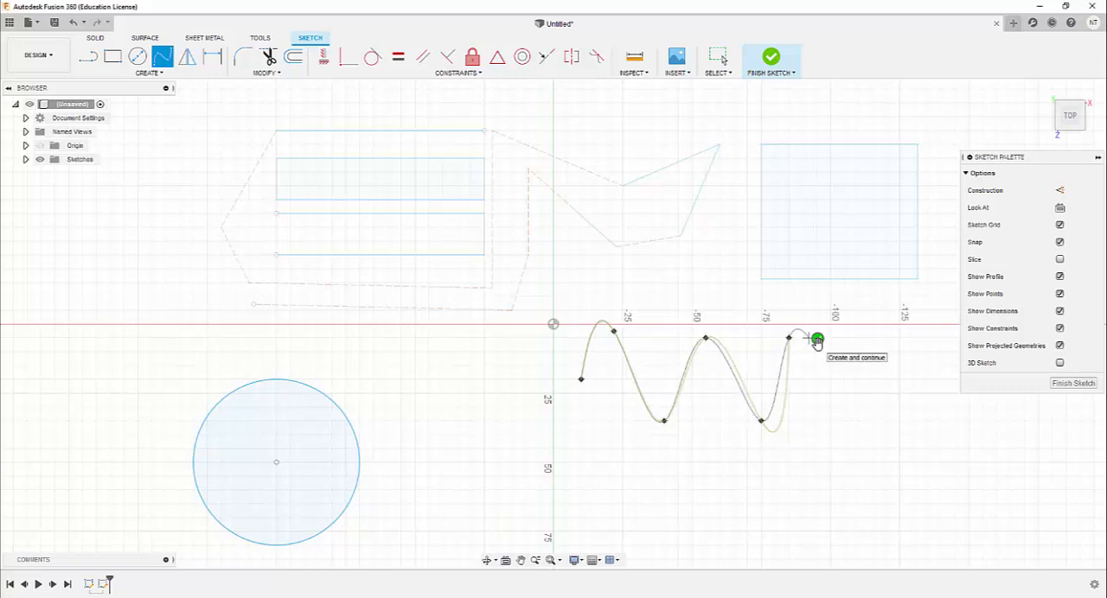
{"action": "left_click", "coordinate": [817, 340]}
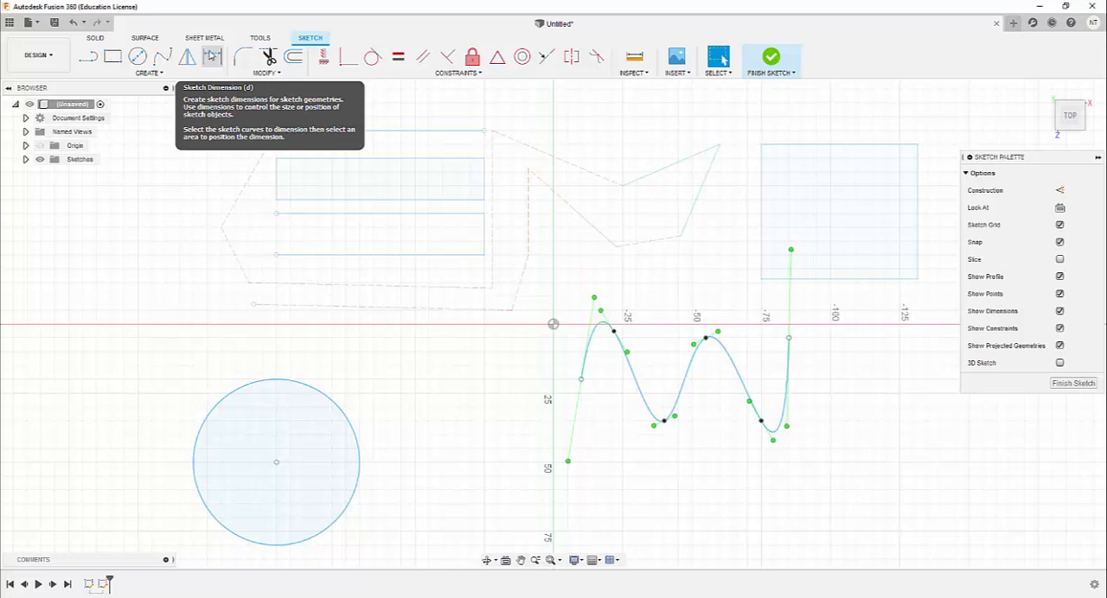
Dimension the circle's diameter and set it to 80 mm
{"action": "left_click", "coordinate": [212, 58]}
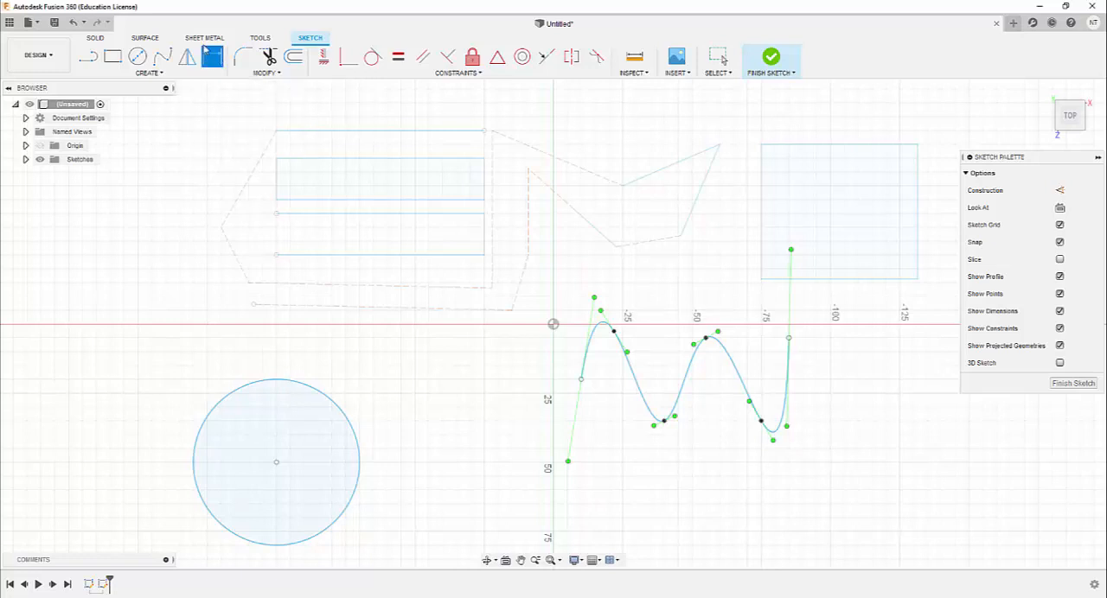
{"action": "left_click", "coordinate": [302, 385]}
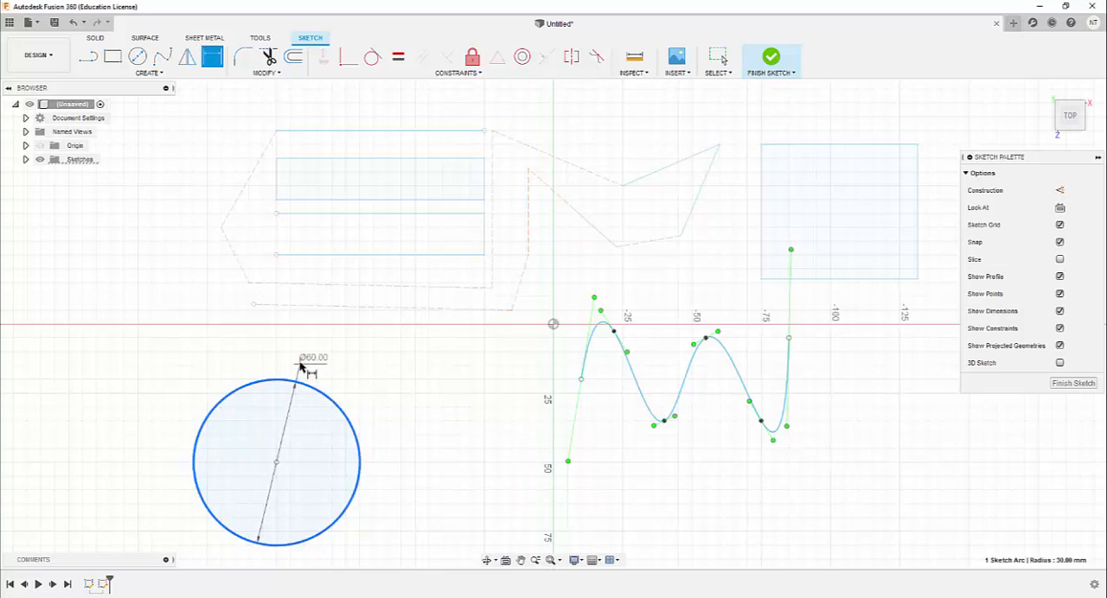
{"action": "left_click", "coordinate": [413, 370]}
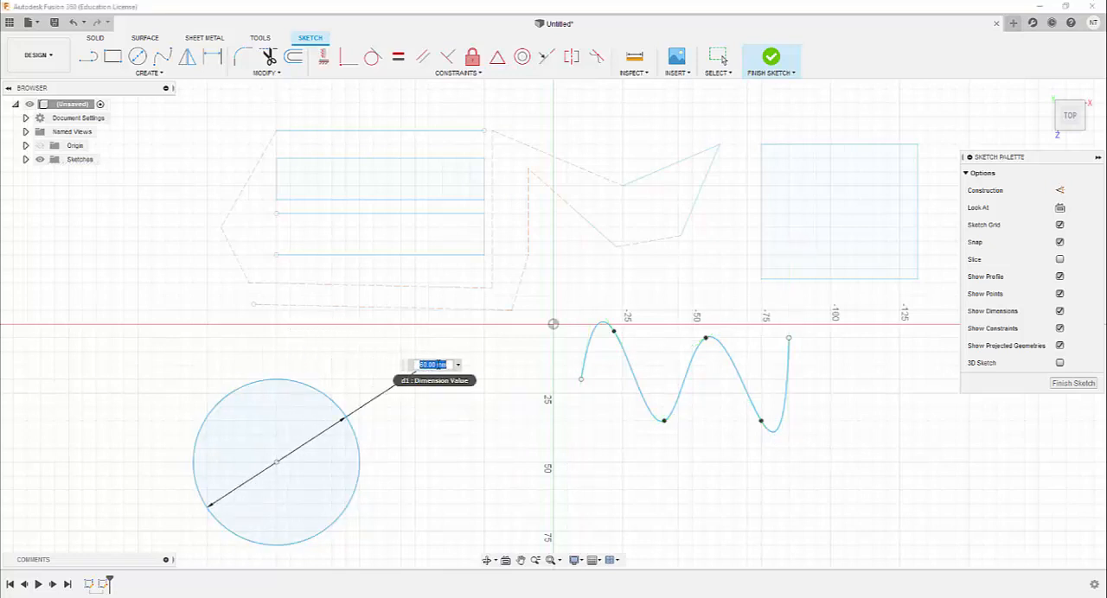
{"action": "type", "text": "80"}
{"action": "key", "text": "Return"}
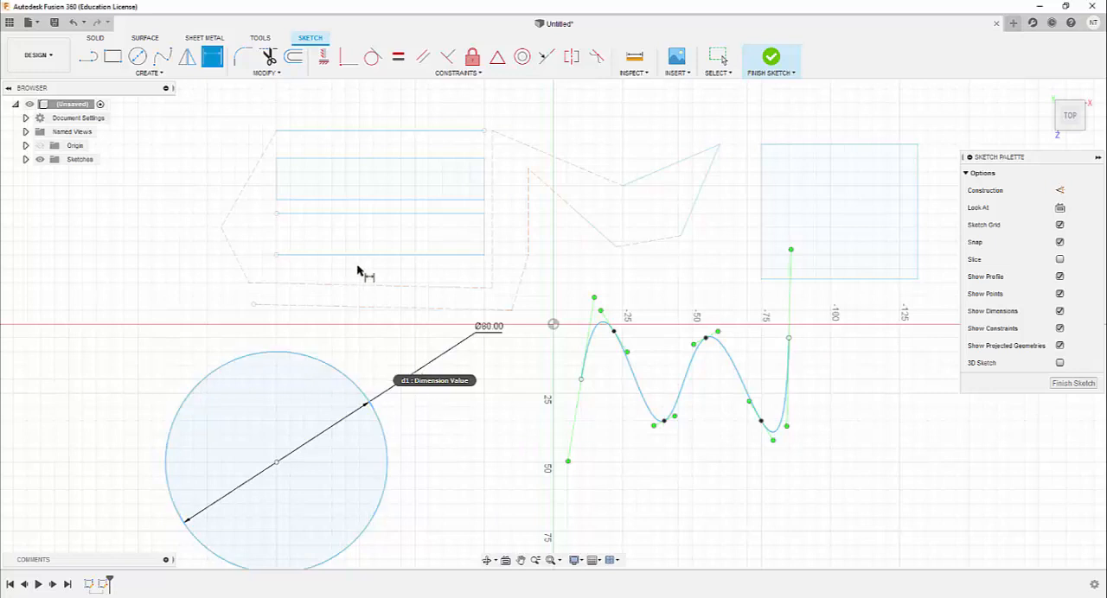
Add a driven dimension for the distance between the shaded rectangle's top edge and the parallel line above it
{"action": "left_click", "coordinate": [400, 159]}
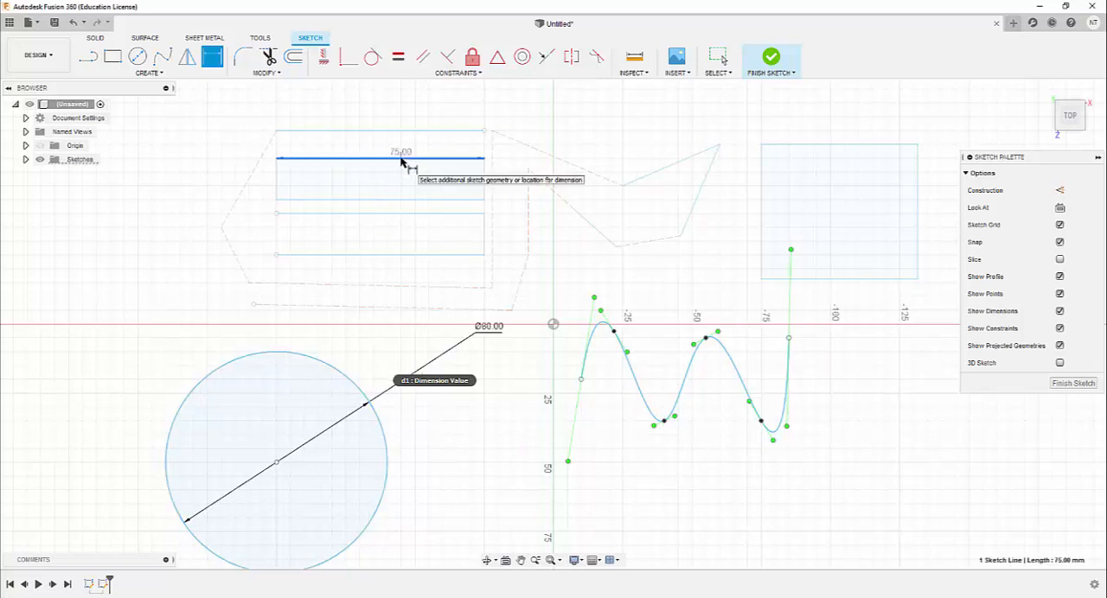
{"action": "left_click", "coordinate": [401, 130]}
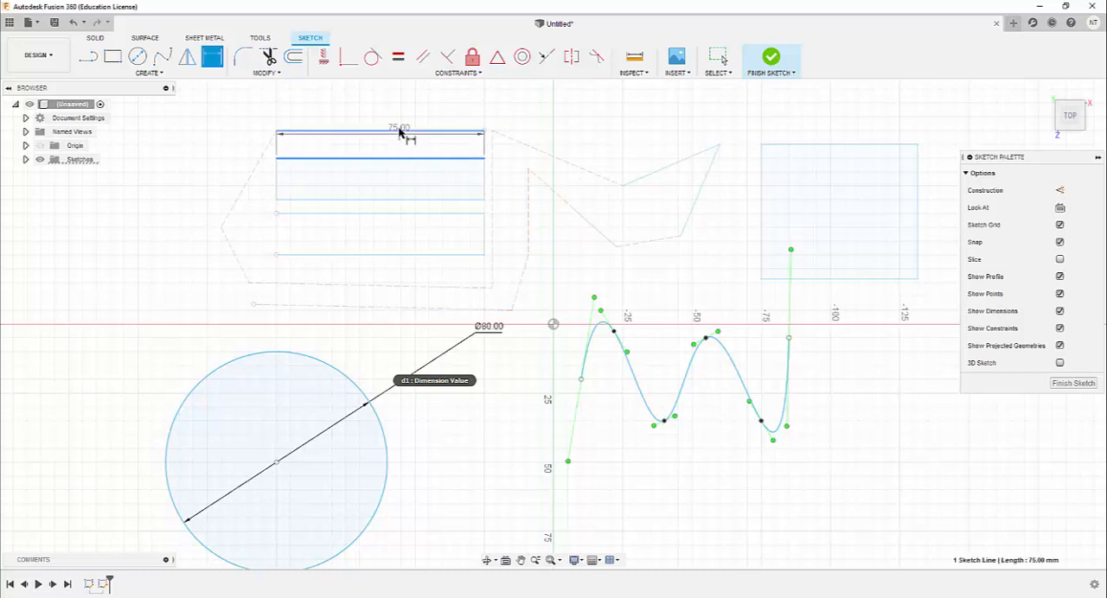
{"action": "left_click", "coordinate": [219, 113]}
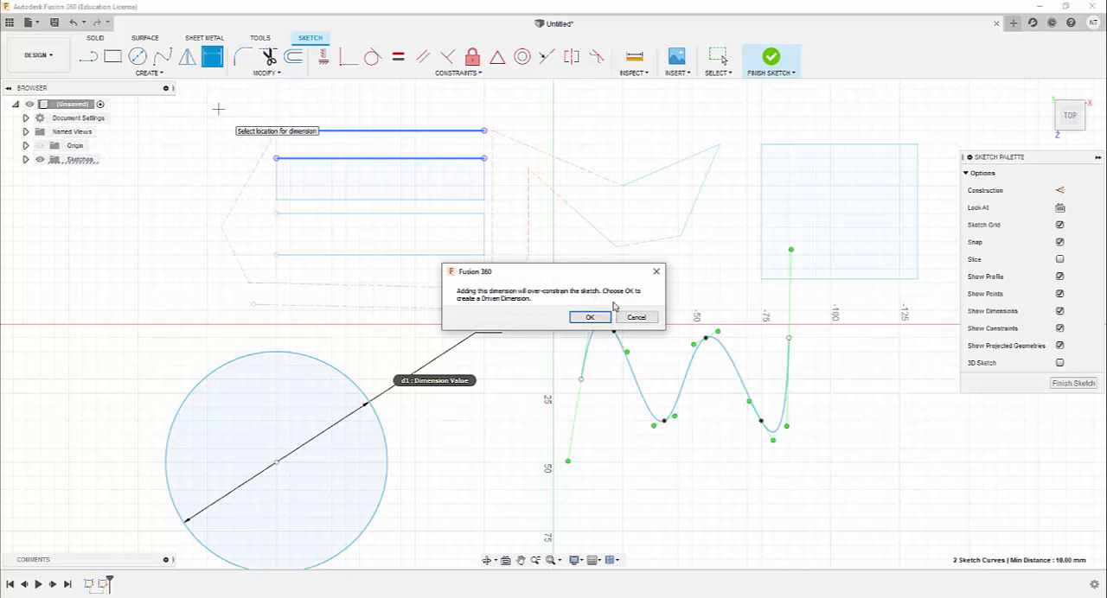
{"action": "left_click", "coordinate": [591, 317]}
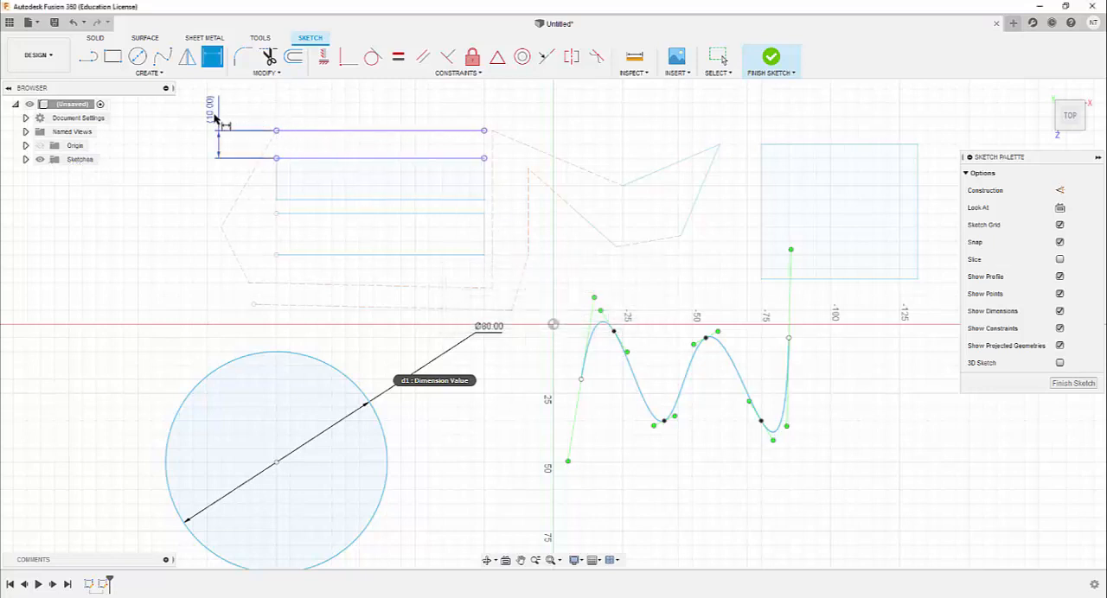
Draw a 3-point rectangle about 90 mm wide and 50 mm high above the existing geometry, right of the vertical axis
{"action": "left_click", "coordinate": [163, 74]}
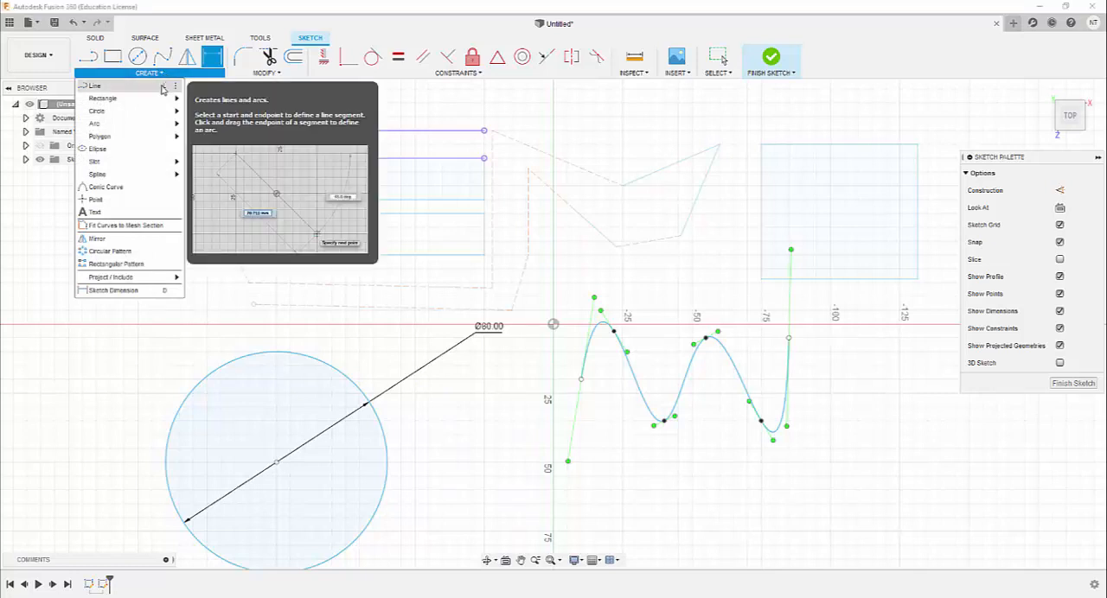
{"action": "mouse_move", "coordinate": [161, 103]}
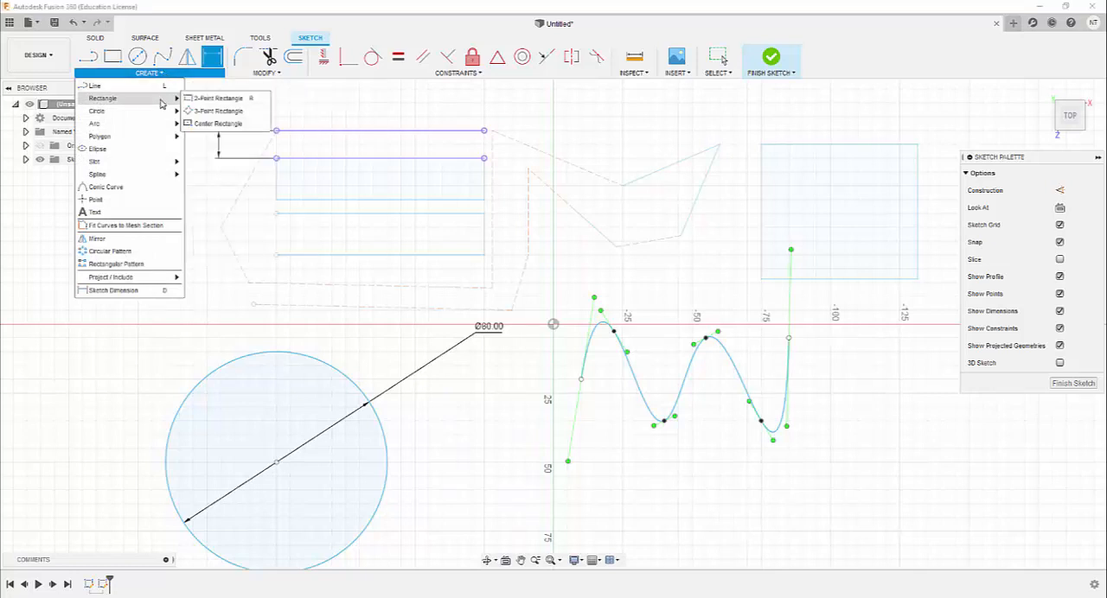
{"action": "left_click", "coordinate": [216, 112]}
{"action": "scroll", "coordinate": [435, 187], "scroll_direction": "up", "scroll_amount": 2}
{"action": "scroll", "coordinate": [427, 196], "scroll_direction": "down", "scroll_amount": 5}
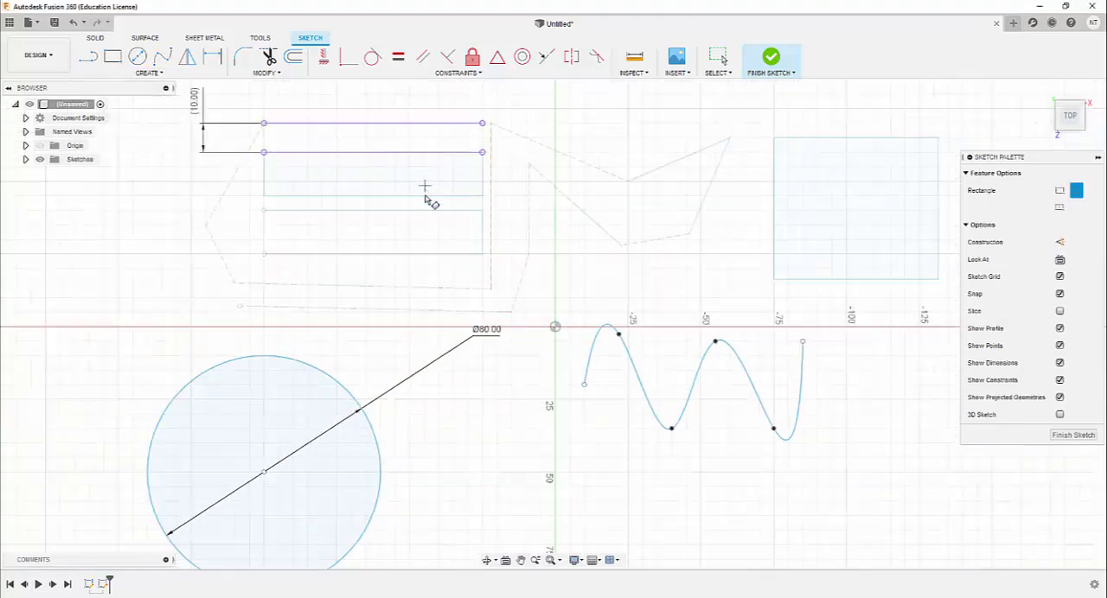
{"action": "scroll", "coordinate": [426, 200], "scroll_direction": "down", "scroll_amount": 2}
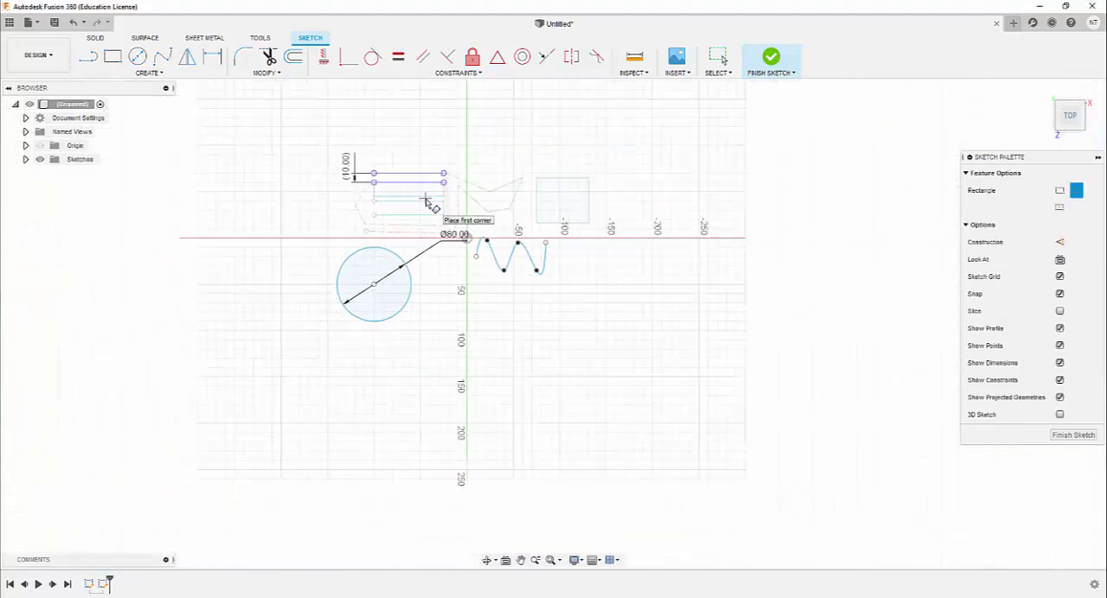
{"action": "left_click", "coordinate": [494, 101]}
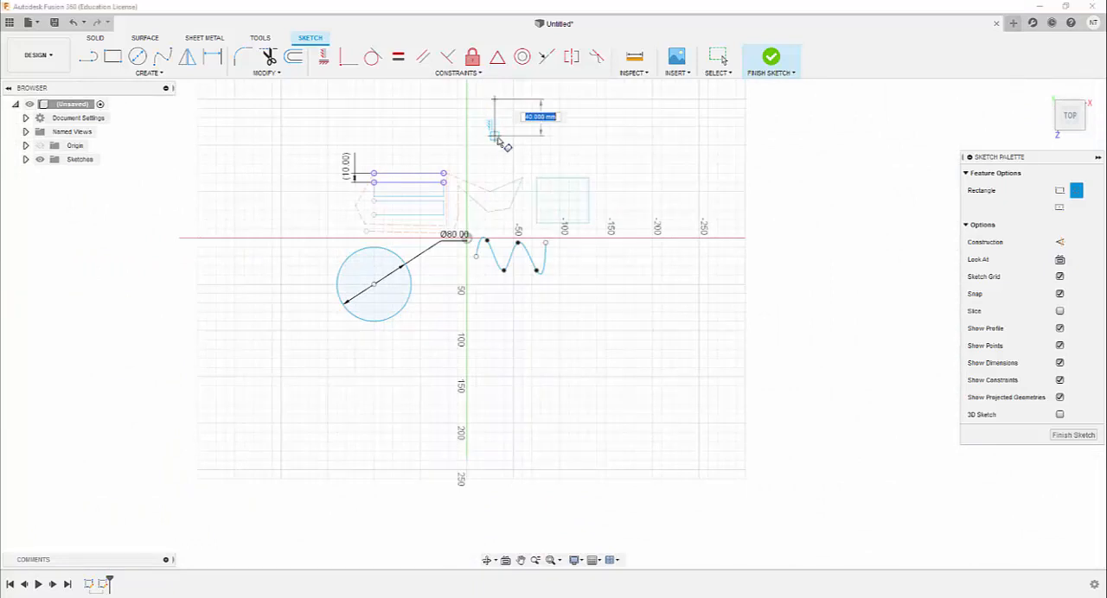
{"action": "left_click", "coordinate": [494, 145]}
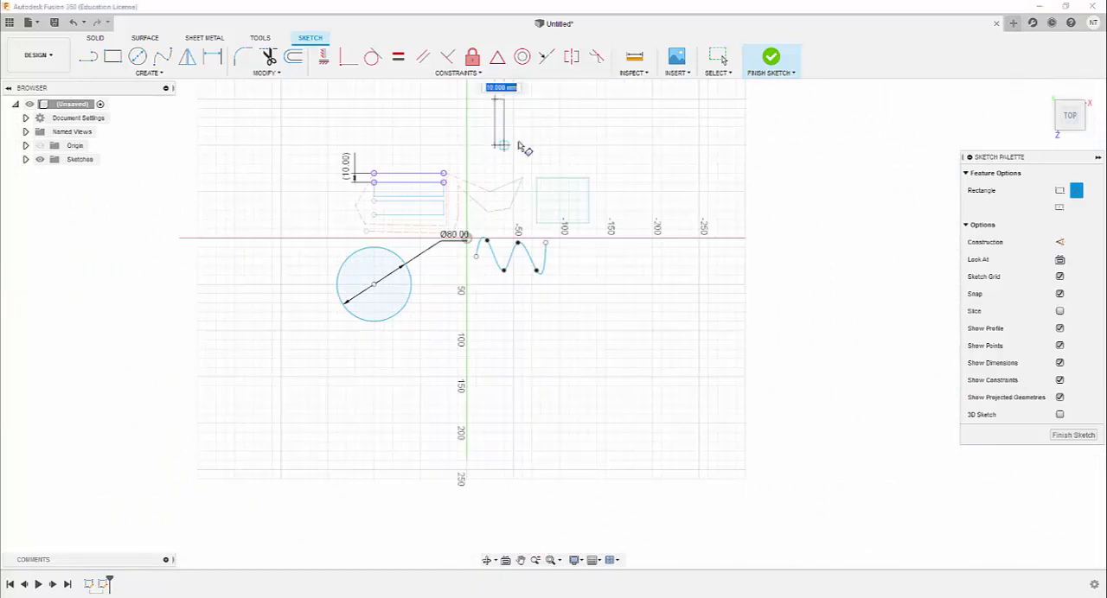
{"action": "left_click", "coordinate": [579, 145]}
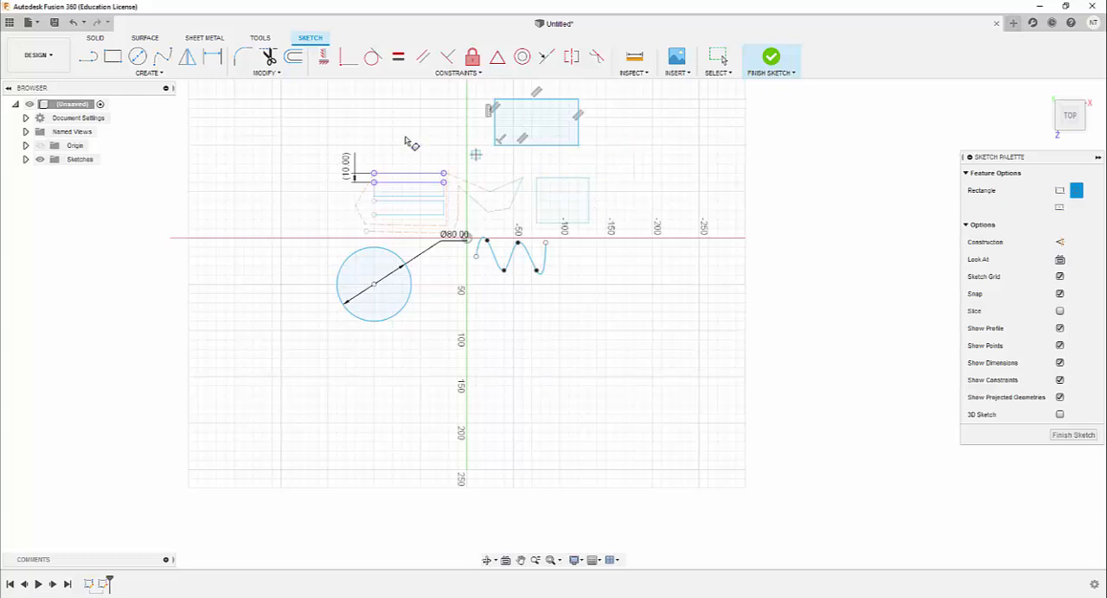
Draw a center rectangle about 120 mm wide and 40 mm high, to the right of the 3-point rectangle
{"action": "left_click", "coordinate": [152, 74]}
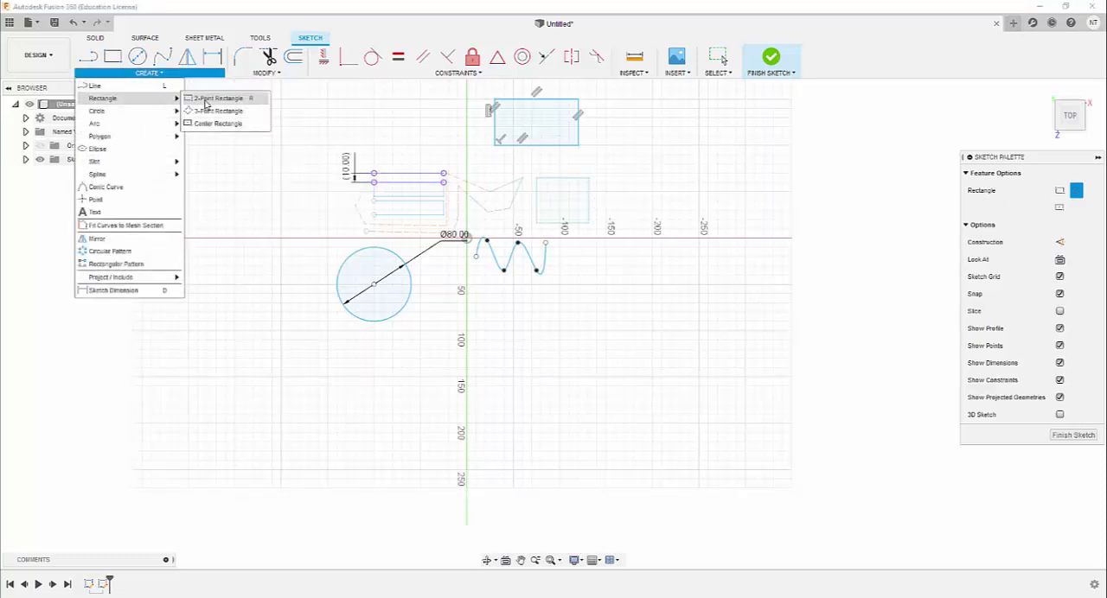
{"action": "left_click", "coordinate": [214, 126]}
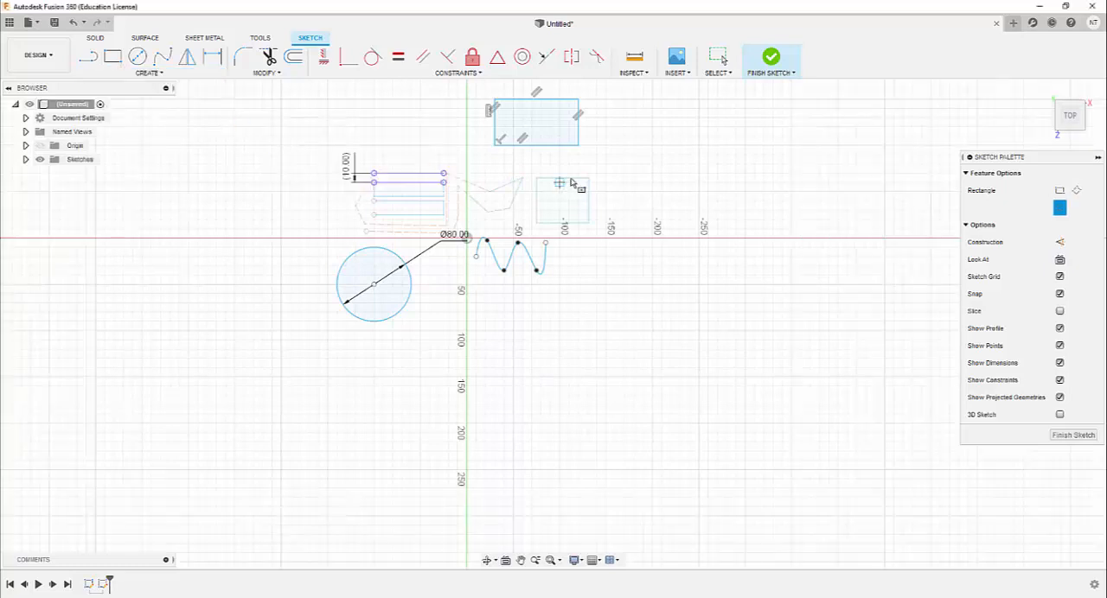
{"action": "left_click", "coordinate": [679, 116]}
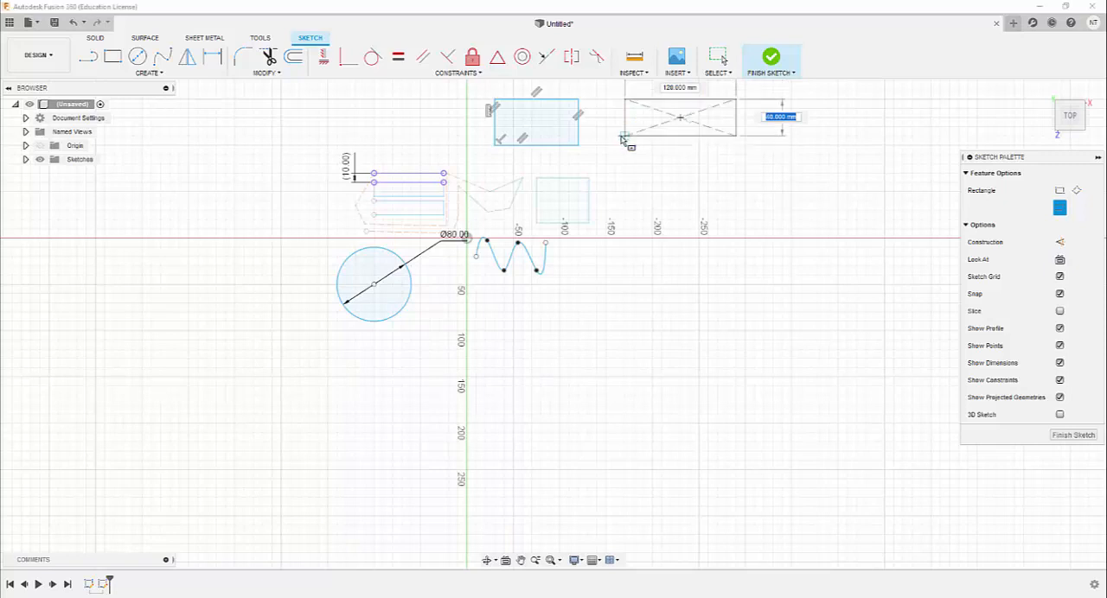
{"action": "left_click", "coordinate": [624, 136]}
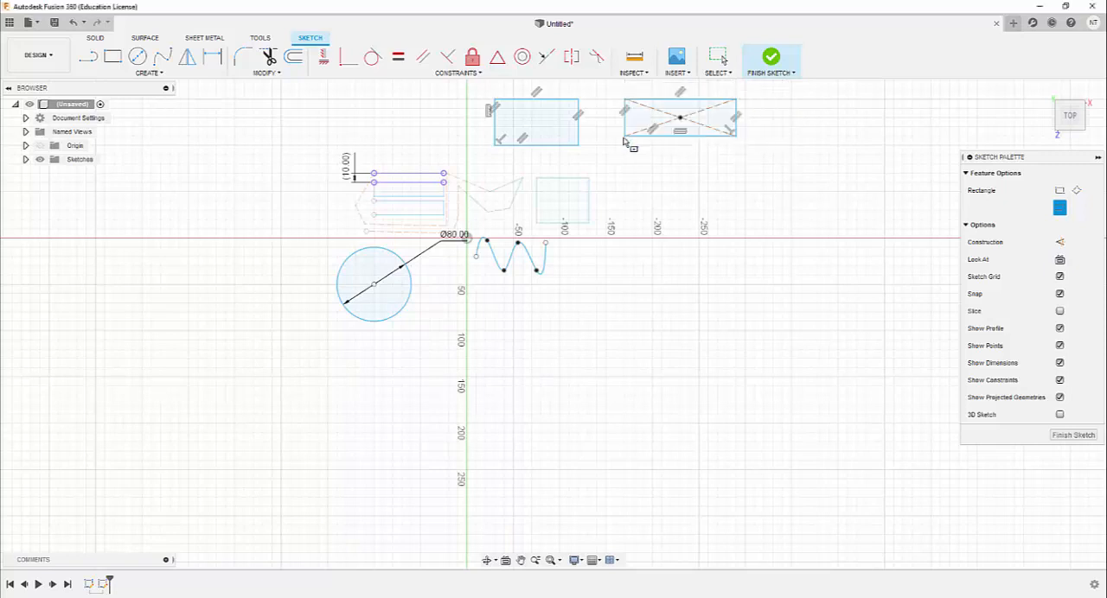
Draw a 2-point circle about 140 mm in diameter below the horizontal axis, right of the wavy spline
{"action": "left_click", "coordinate": [149, 73]}
{"action": "mouse_move", "coordinate": [138, 115]}
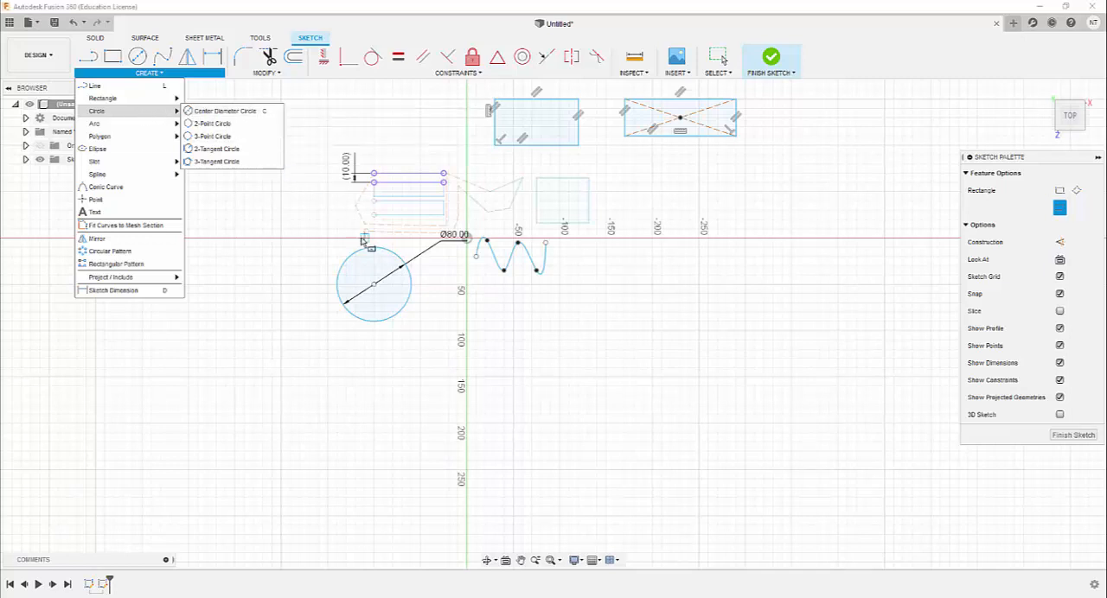
{"action": "left_click", "coordinate": [219, 126]}
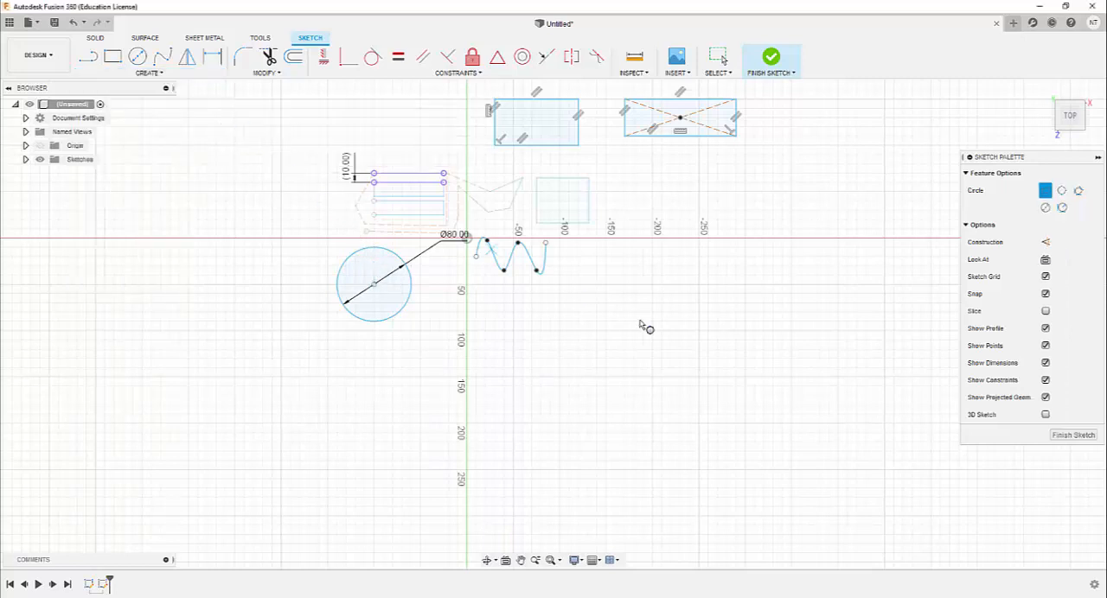
{"action": "left_click", "coordinate": [653, 267]}
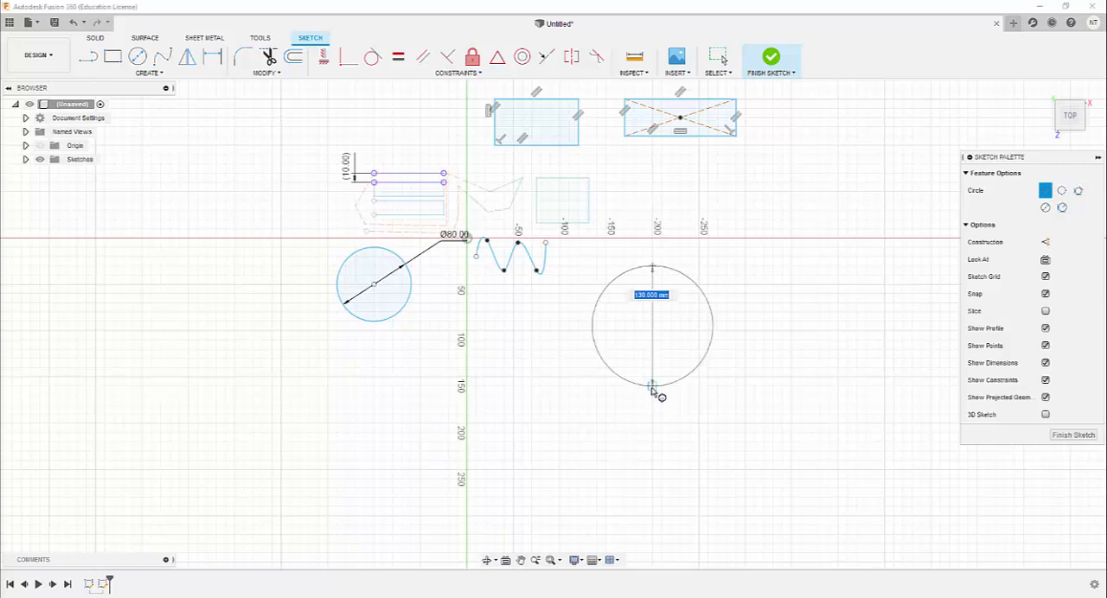
{"action": "left_click", "coordinate": [653, 397]}
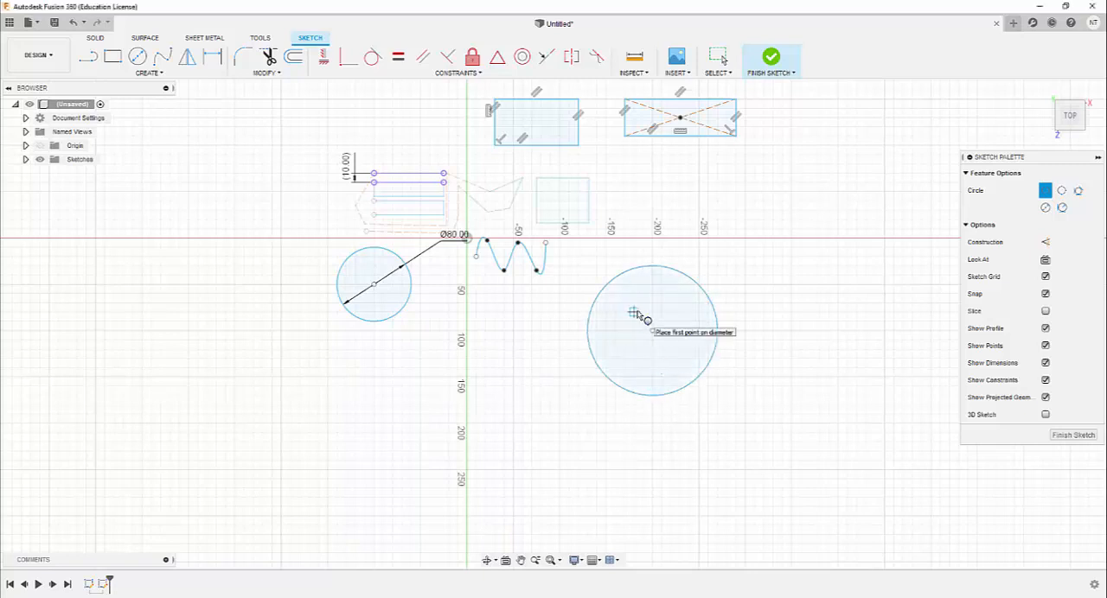
Draw a 3-point circle about 125 mm in diameter to the right of the 2-point circle
{"action": "left_click", "coordinate": [149, 72]}
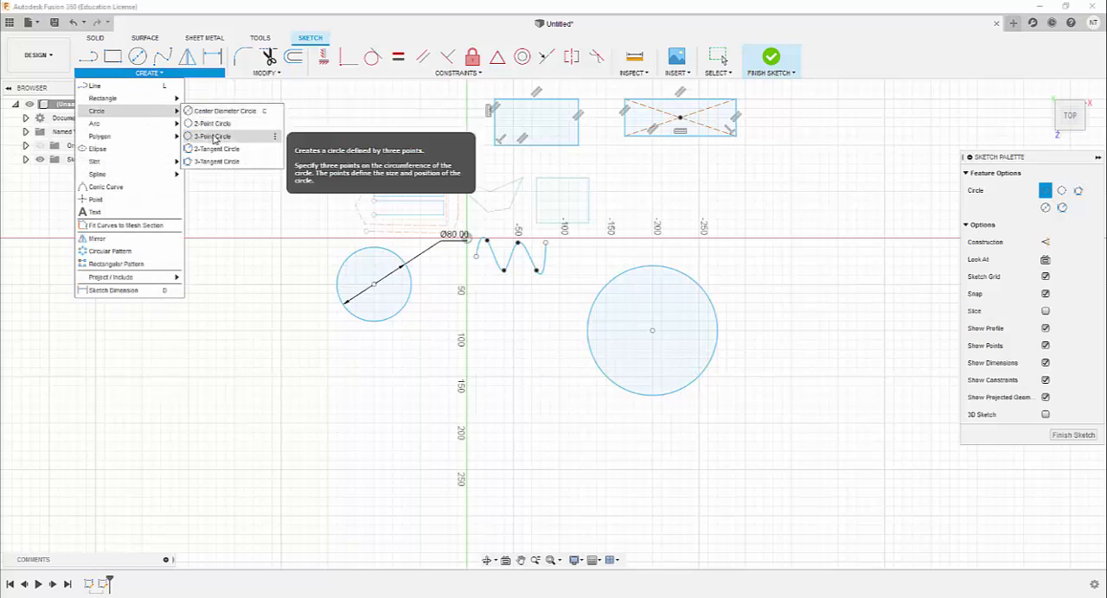
{"action": "left_click", "coordinate": [213, 136]}
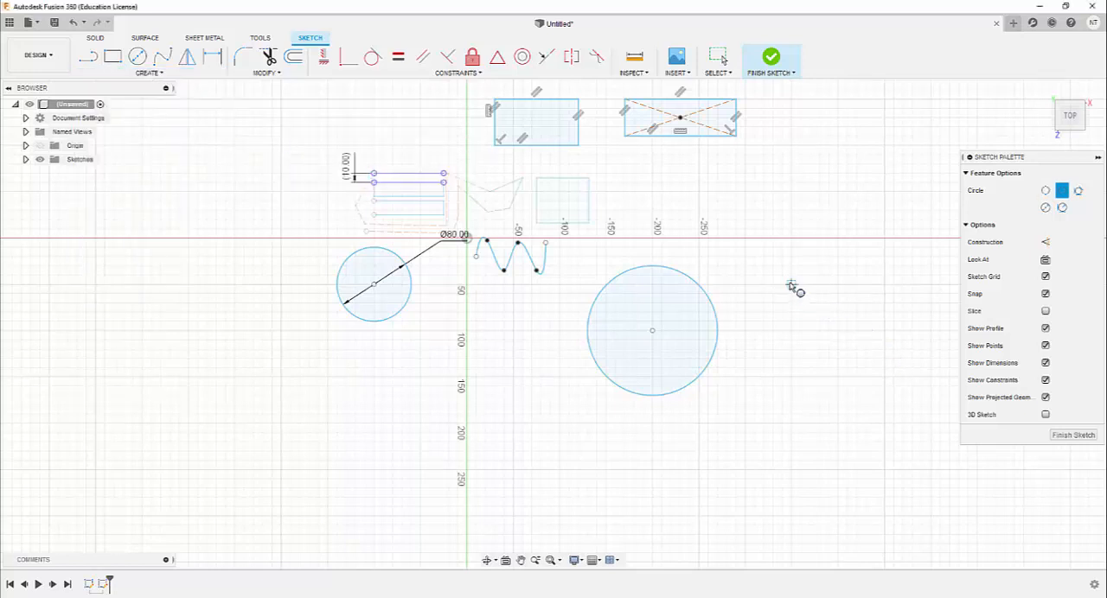
{"action": "left_click", "coordinate": [791, 377]}
{"action": "left_click", "coordinate": [883, 330]}
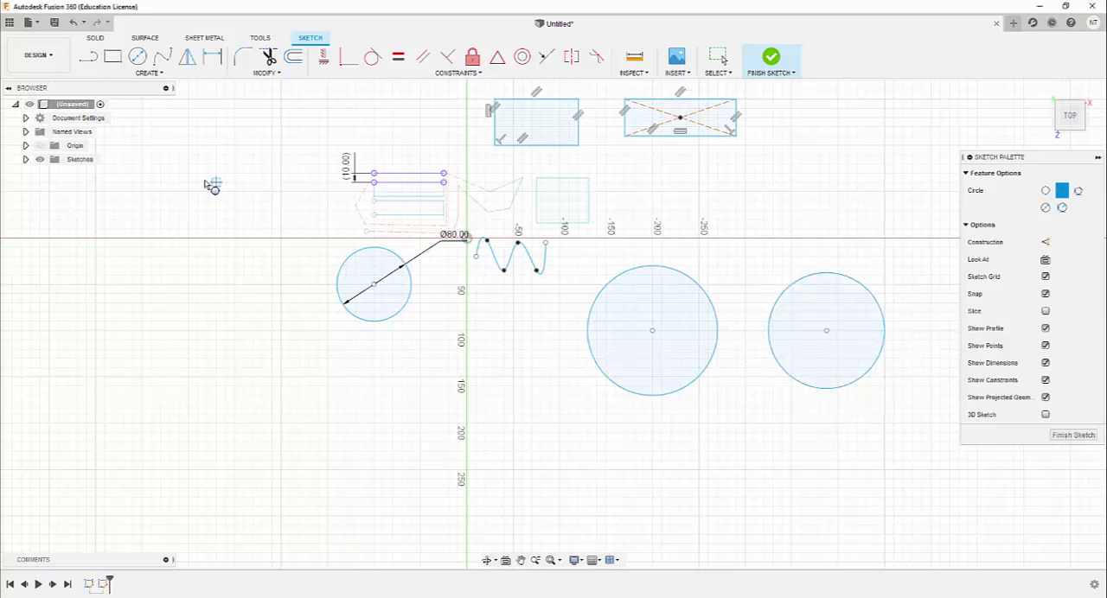
{"action": "left_click", "coordinate": [146, 74]}
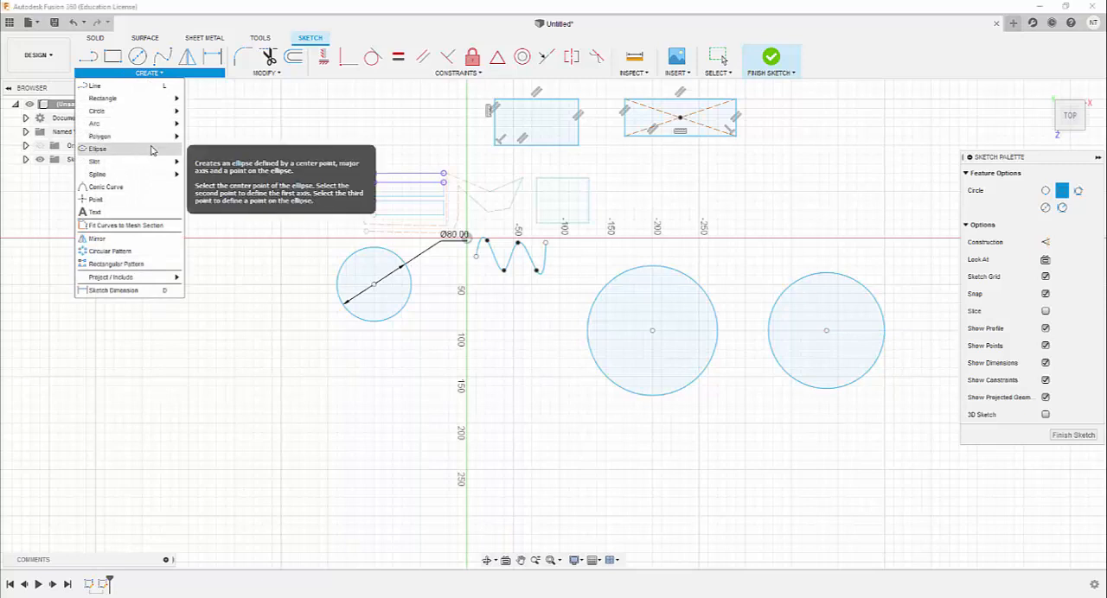
{"action": "mouse_move", "coordinate": [143, 111]}
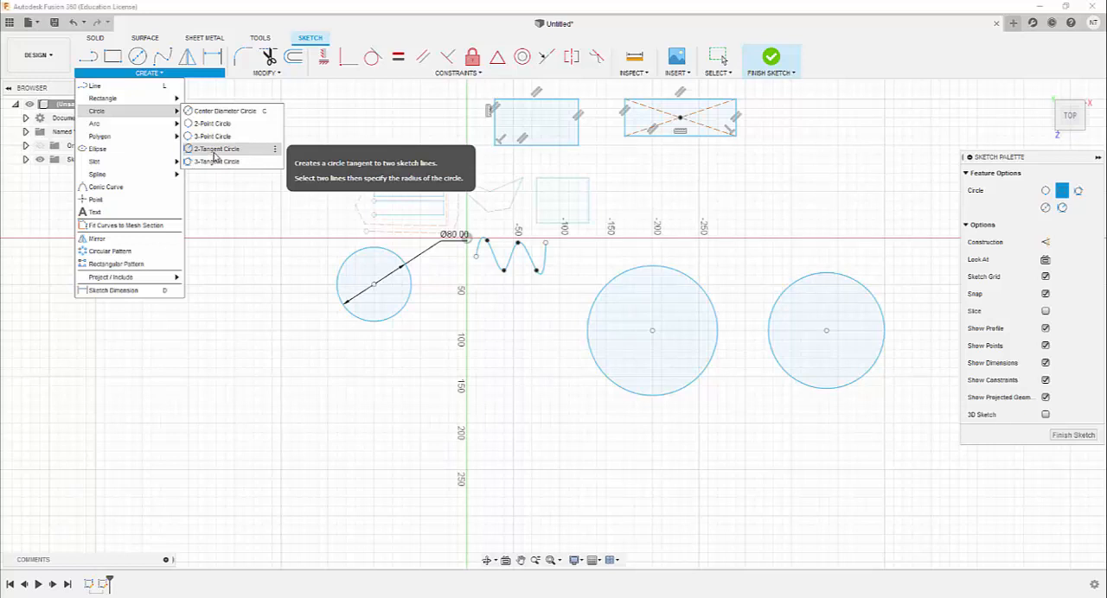
{"action": "left_click", "coordinate": [214, 149]}
Draw a separate vertical line about 200 mm long and a horizontal line about 250 mm long below it, left of the vertical axis
{"action": "left_click", "coordinate": [88, 56]}
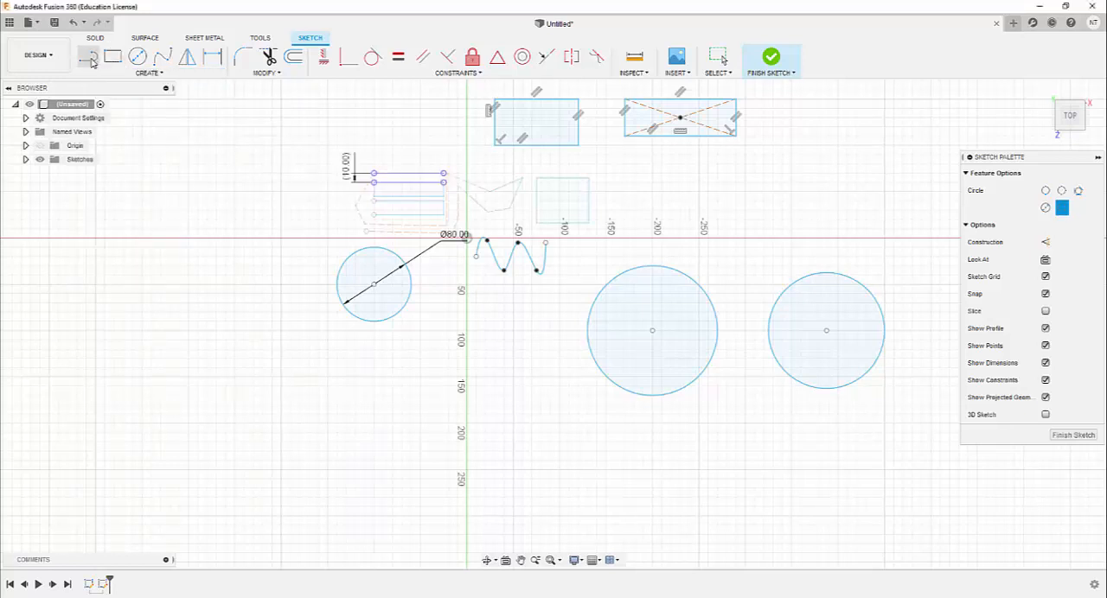
{"action": "left_click", "coordinate": [188, 286]}
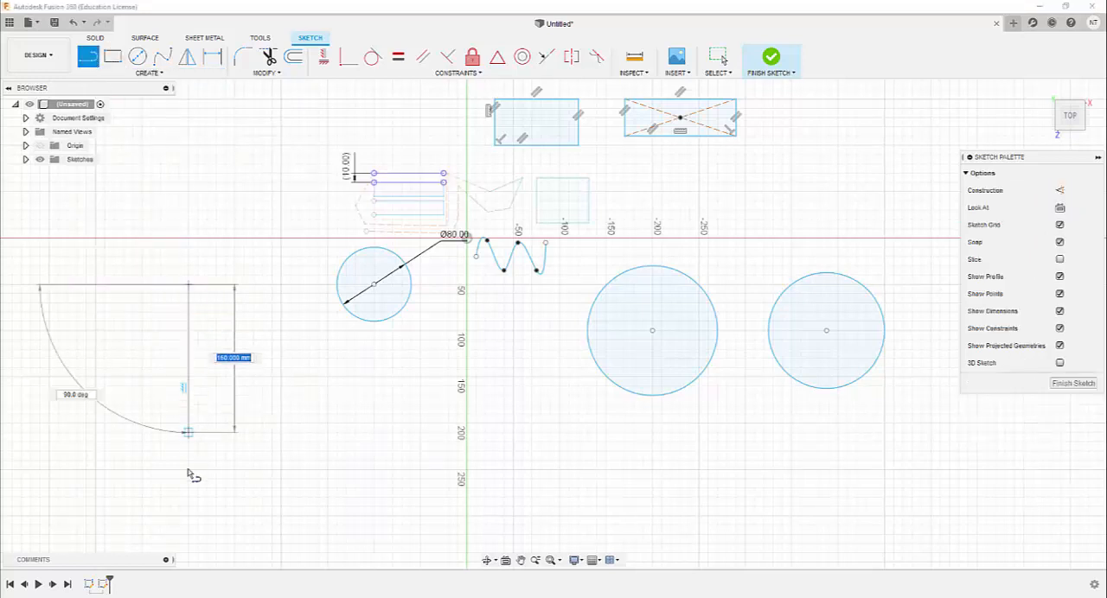
{"action": "left_click", "coordinate": [189, 469]}
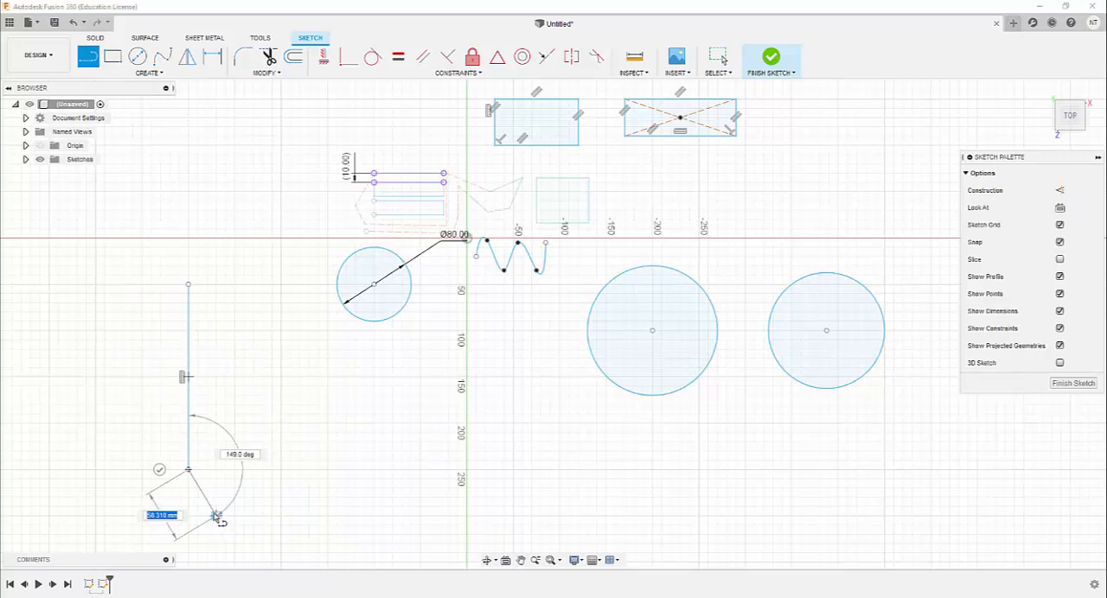
{"action": "key", "text": "Escape"}
{"action": "left_click", "coordinate": [87, 56]}
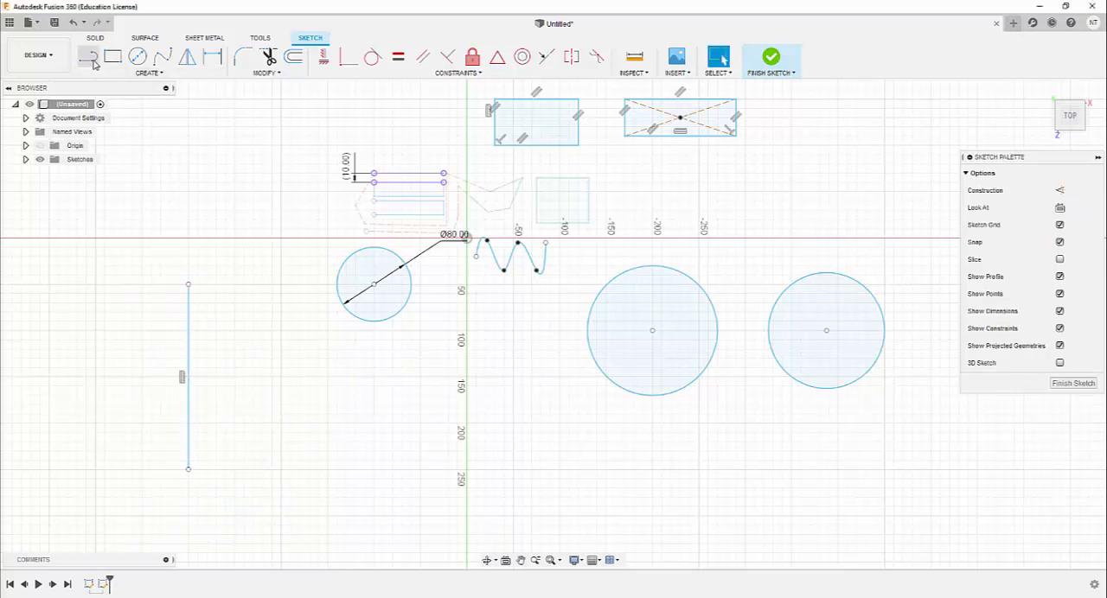
{"action": "left_click", "coordinate": [189, 516]}
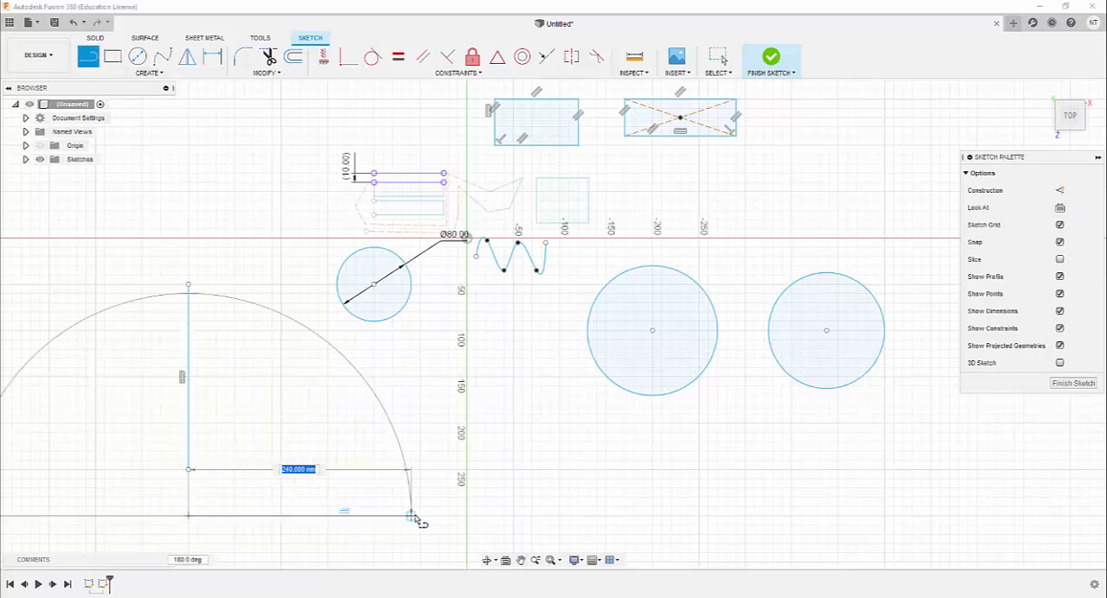
{"action": "left_click", "coordinate": [420, 516]}
{"action": "key", "text": "Escape"}
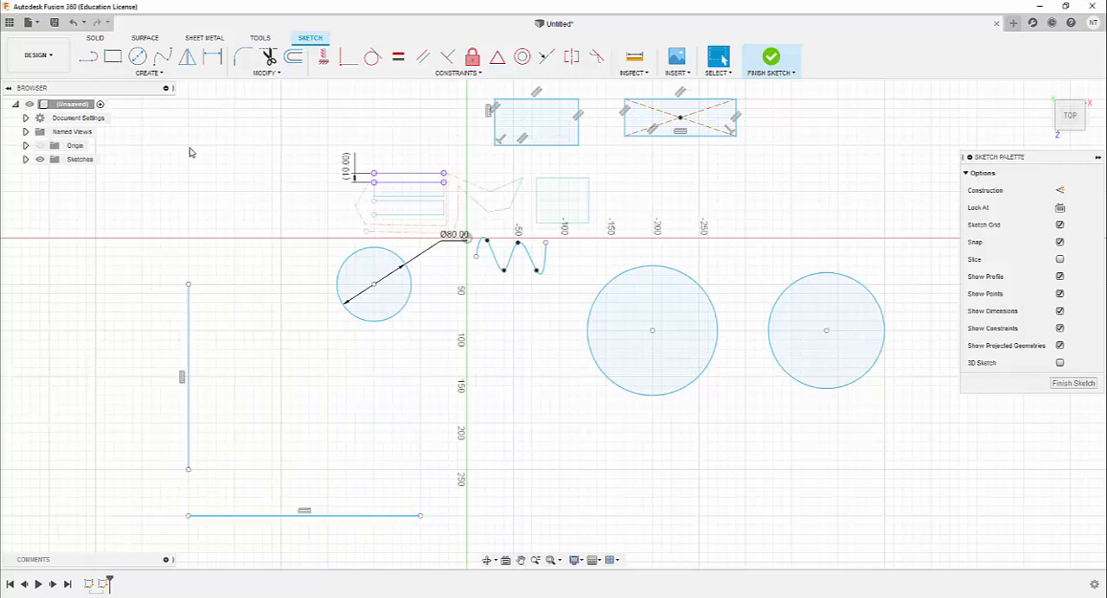
Draw a 2-tangent circle touching the new vertical and horizontal lines, with a radius of about 104 mm
{"action": "left_click", "coordinate": [149, 72]}
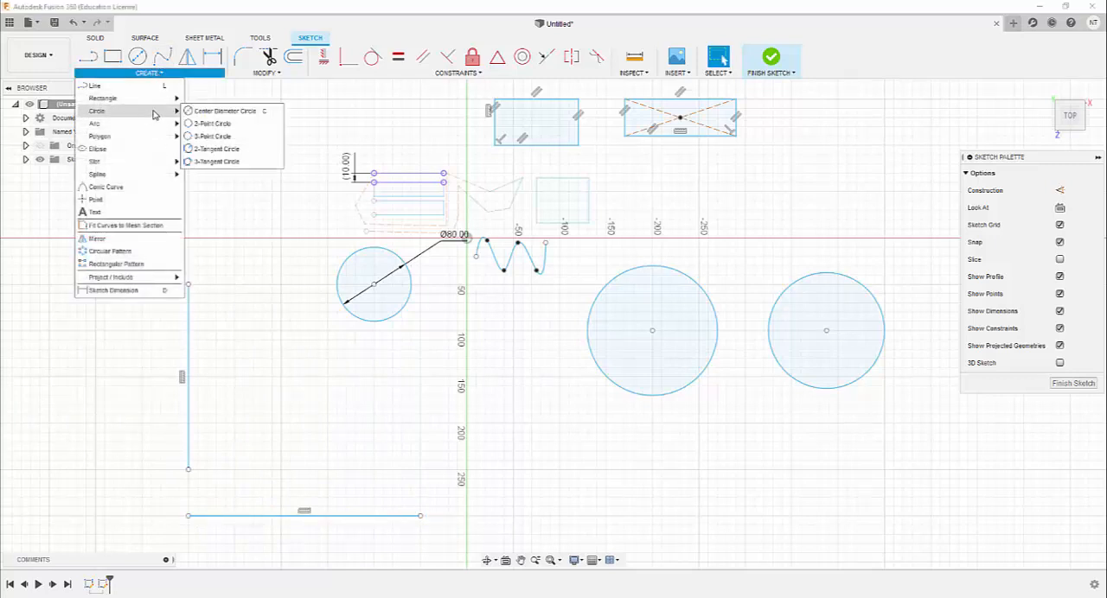
{"action": "left_click", "coordinate": [216, 157]}
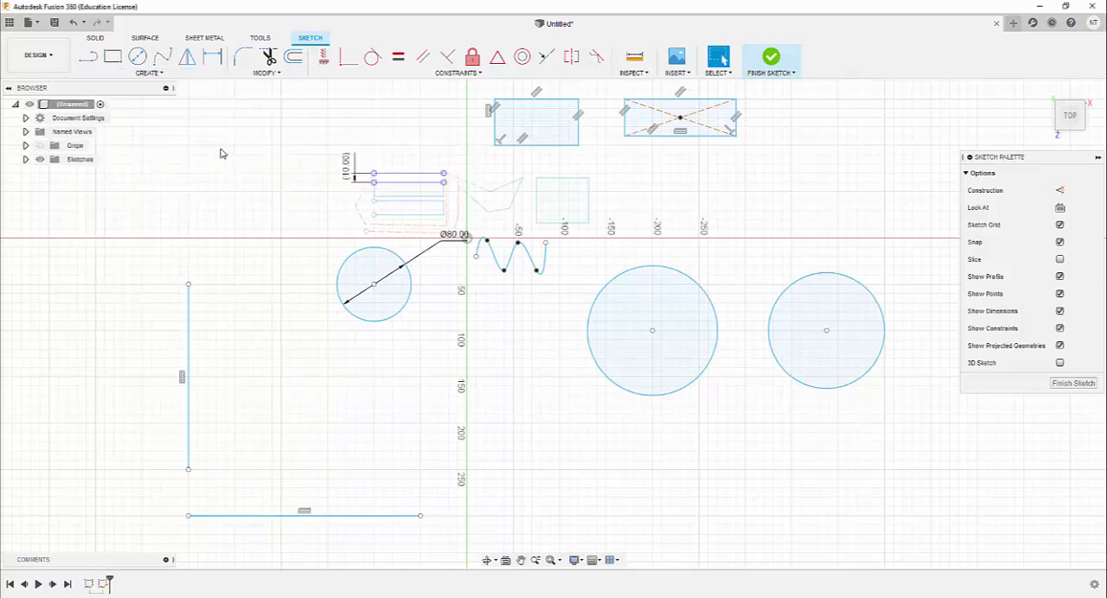
{"action": "left_click", "coordinate": [193, 386]}
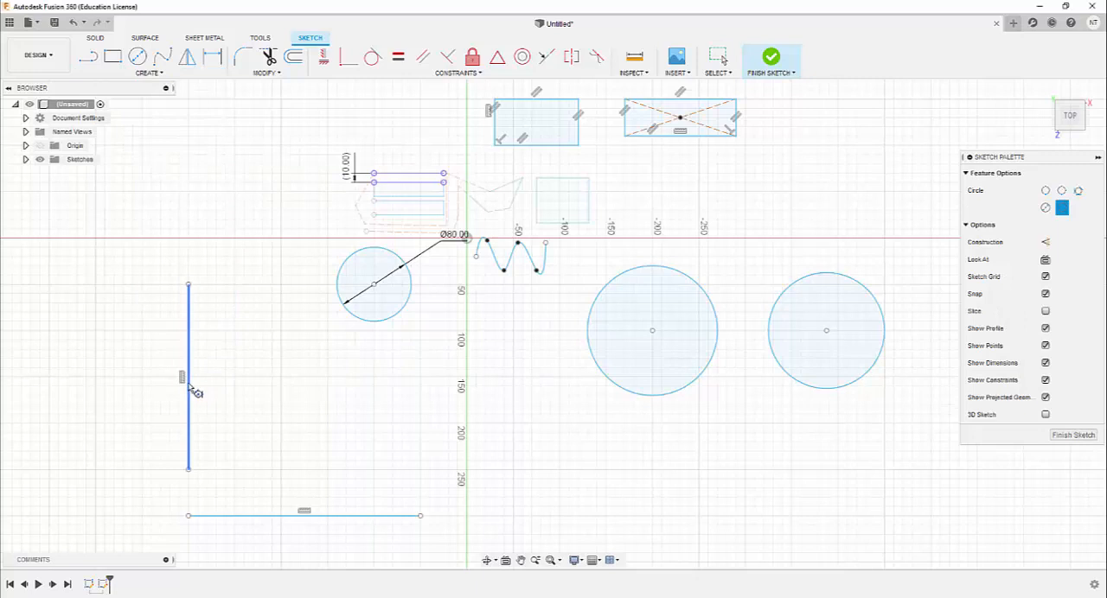
{"action": "left_click", "coordinate": [288, 517]}
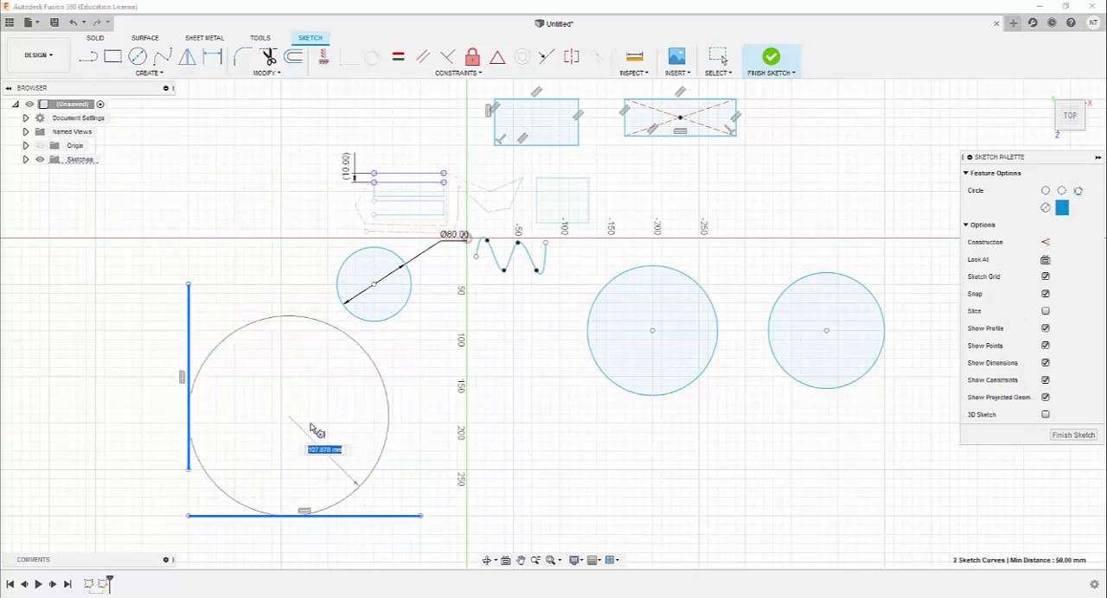
{"action": "left_click", "coordinate": [302, 439]}
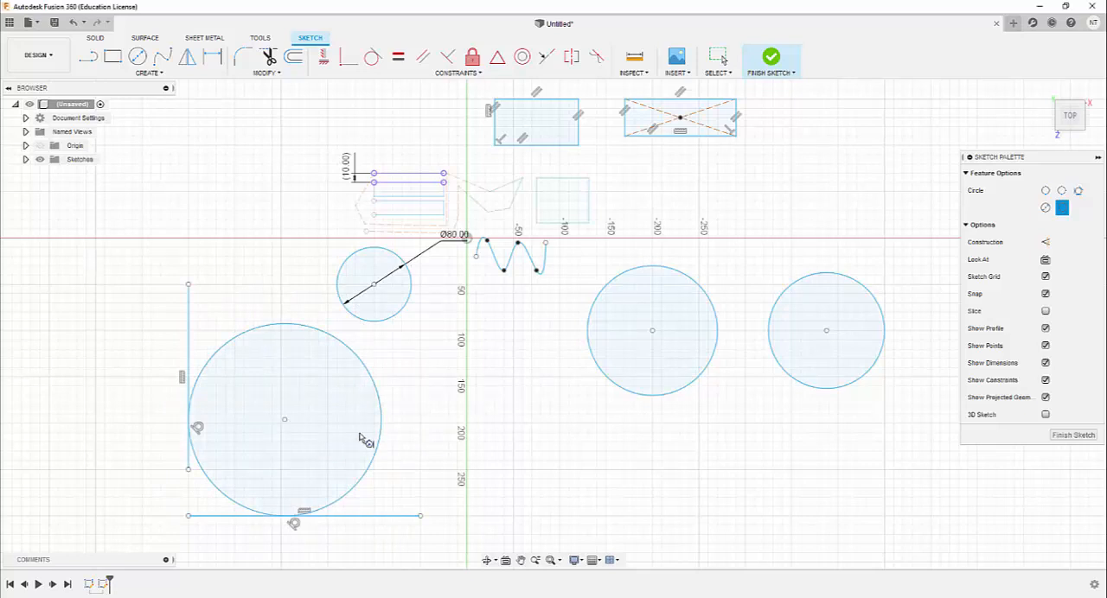
Draw a 3-point arc bulging downward, above the horizontal axis and left of the existing sketch geometry
{"action": "left_click", "coordinate": [155, 74]}
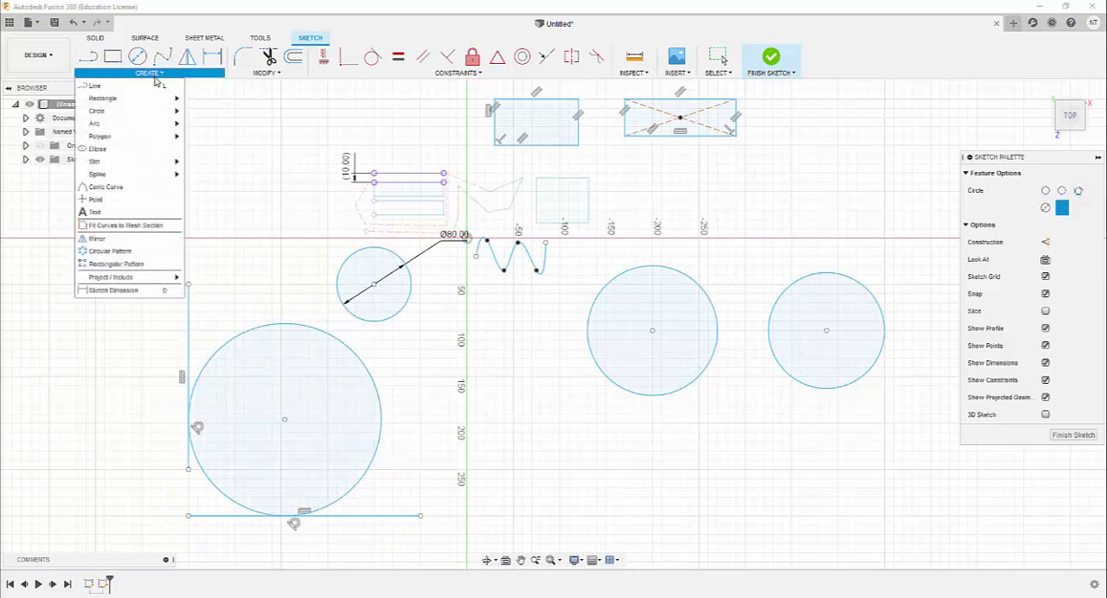
{"action": "mouse_move", "coordinate": [152, 115]}
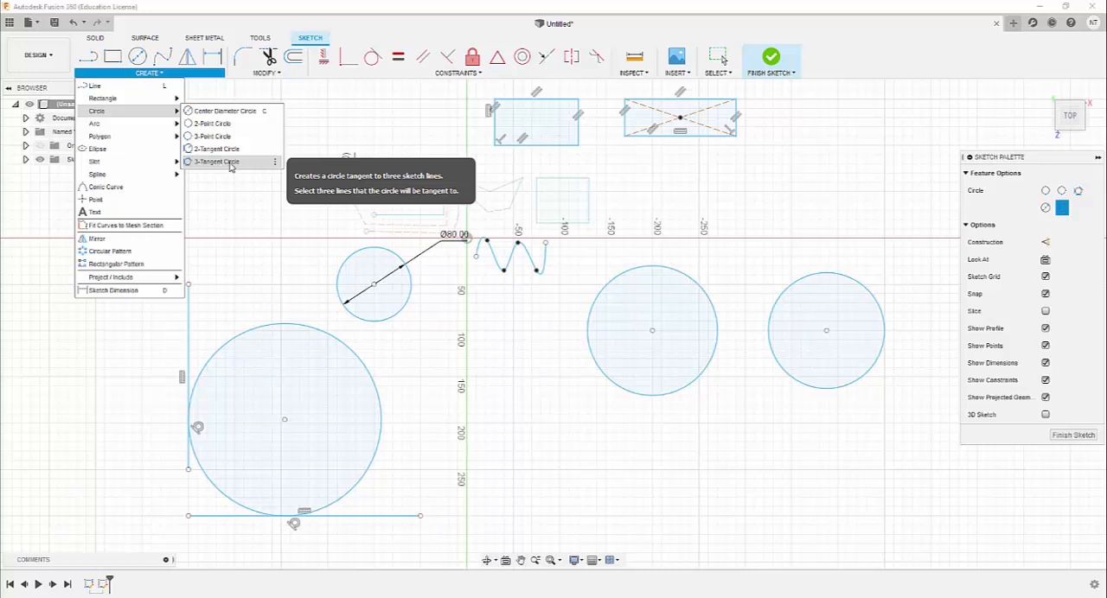
{"action": "mouse_move", "coordinate": [132, 128]}
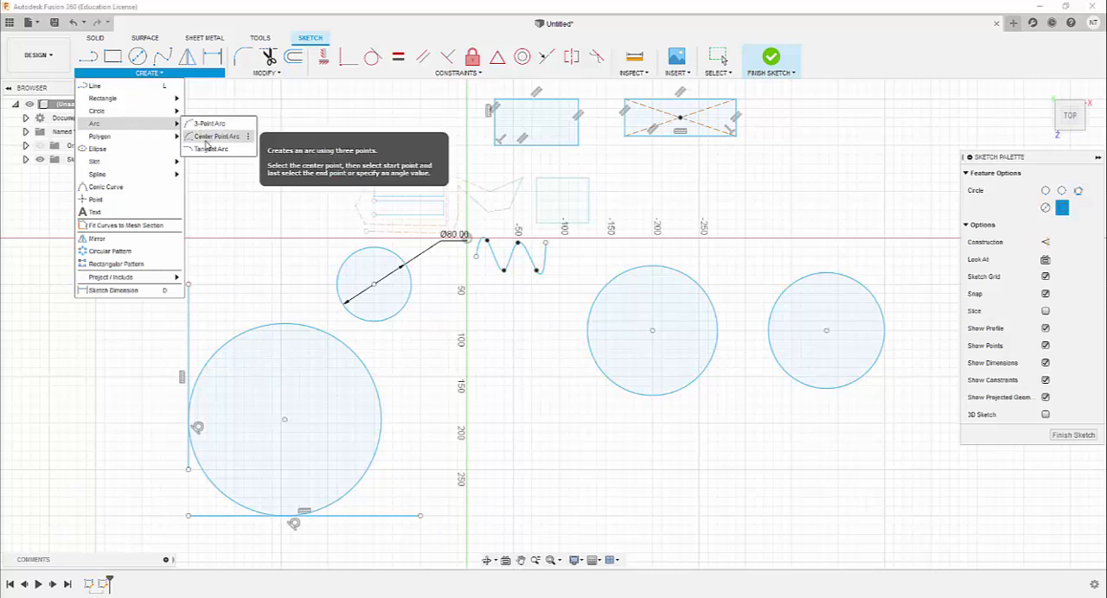
{"action": "left_click", "coordinate": [210, 127]}
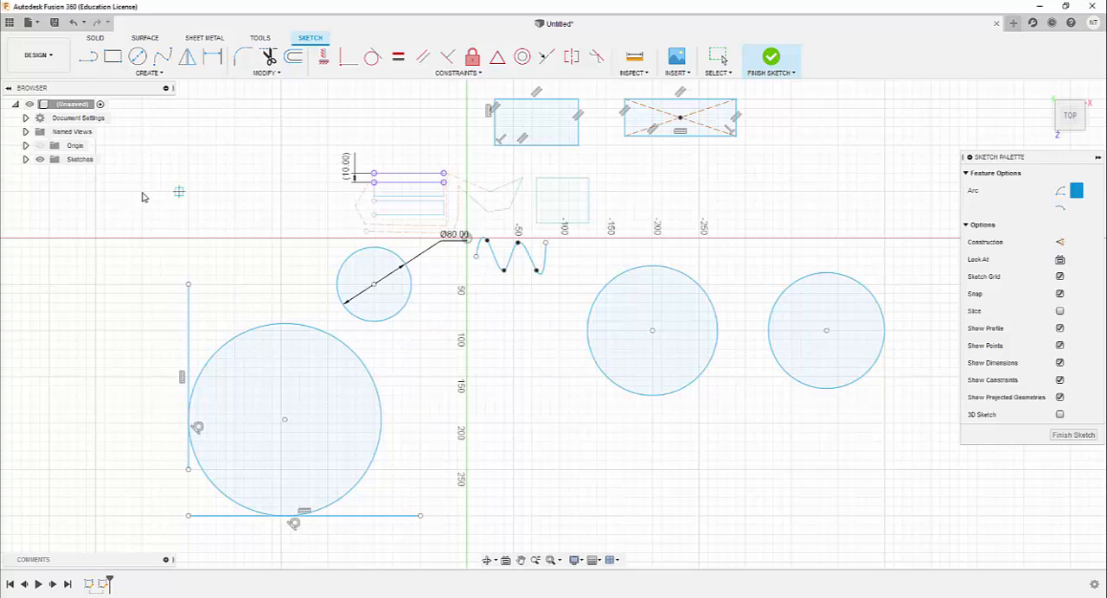
{"action": "left_click", "coordinate": [179, 191]}
{"action": "left_click", "coordinate": [262, 128]}
{"action": "left_click", "coordinate": [235, 164]}
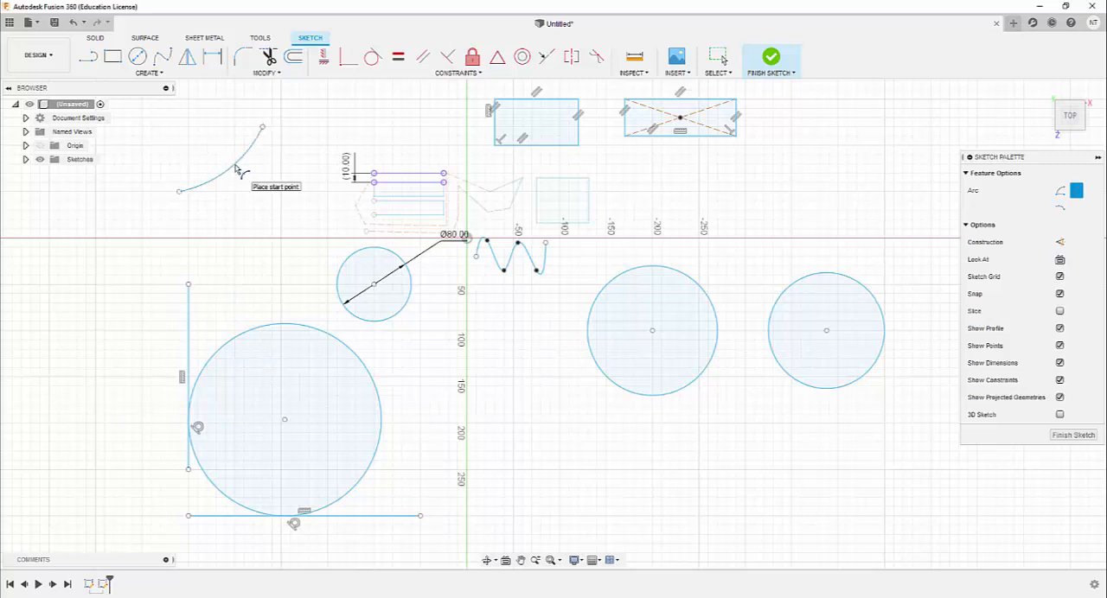
Draw a 90-degree center point arc with a radius of about 80 mm, above the horizontal axis and right of the center rectangle
{"action": "left_click", "coordinate": [160, 74]}
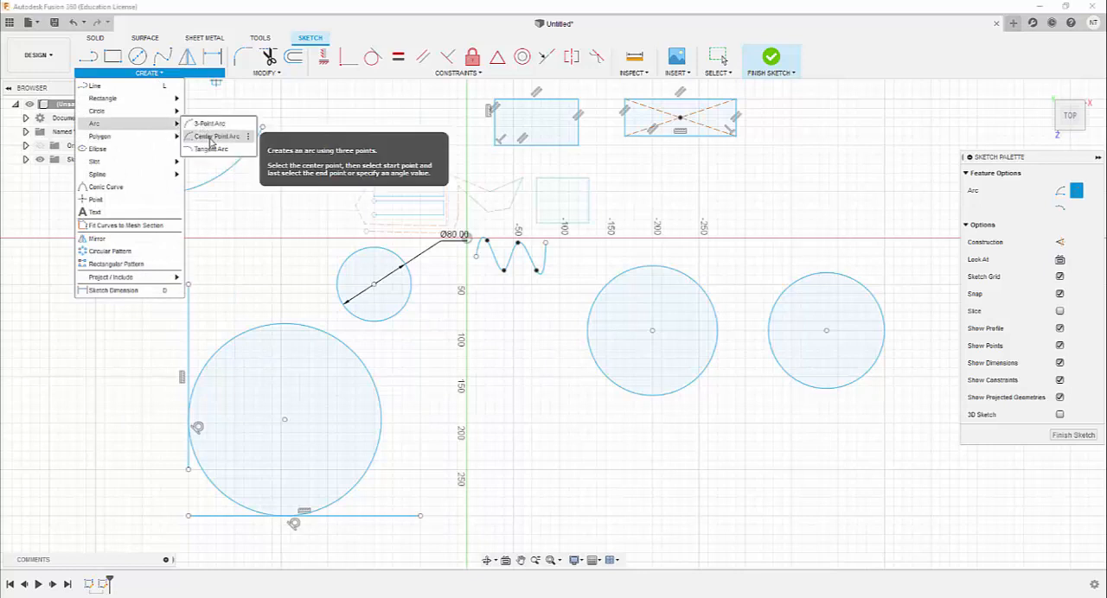
{"action": "left_click", "coordinate": [211, 141]}
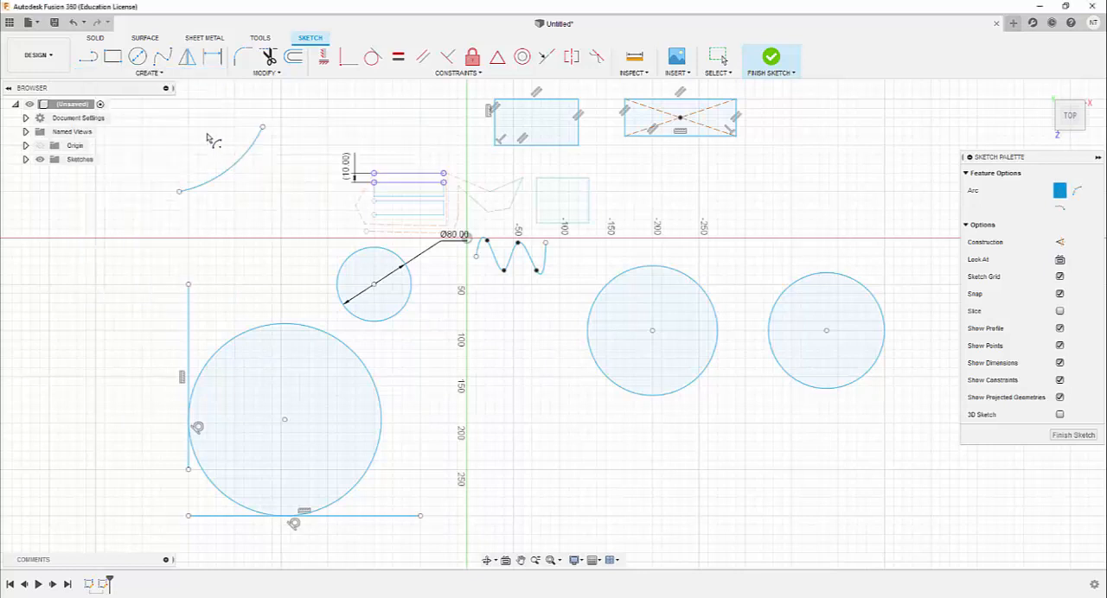
{"action": "left_click", "coordinate": [893, 191]}
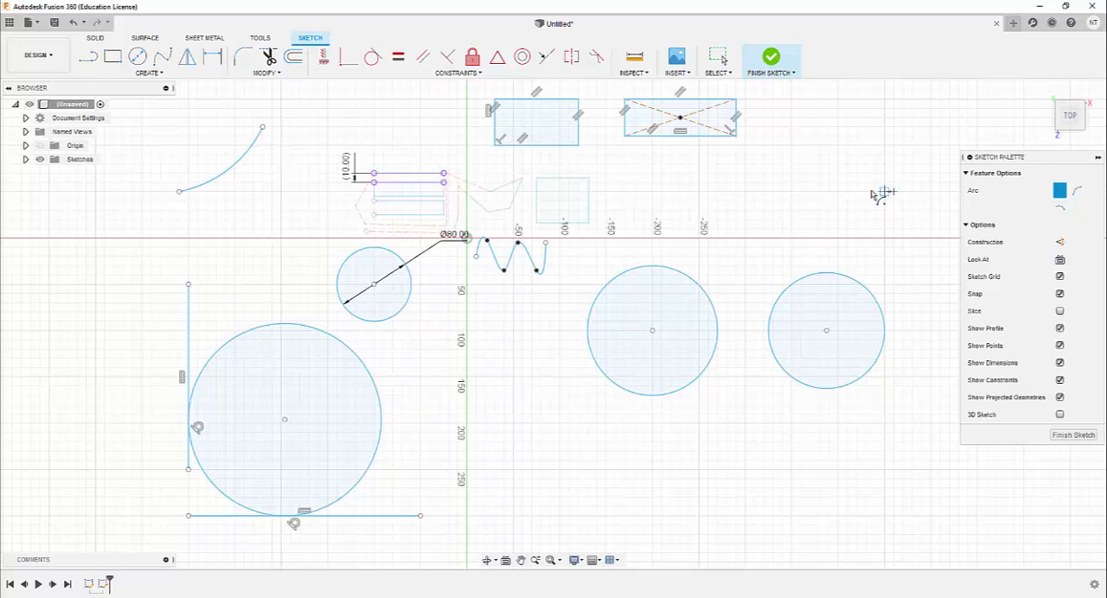
{"action": "left_click", "coordinate": [816, 192]}
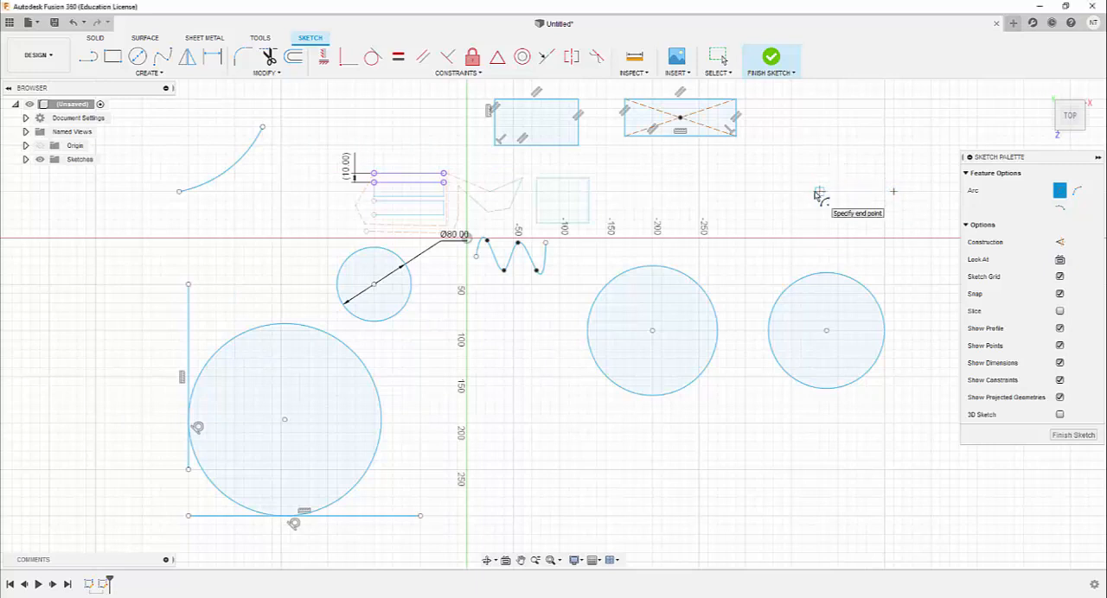
{"action": "left_click", "coordinate": [893, 117]}
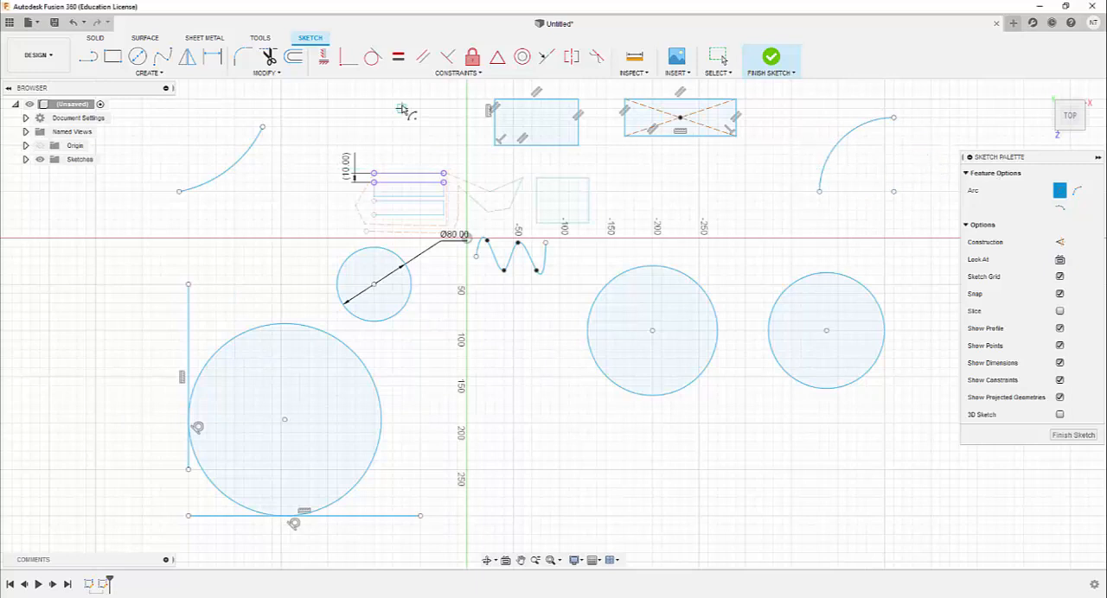
Draw two circumscribed six-sided polygons below the 2-point and 3-point circles, with center-to-edge distances of about 64 mm and 44 mm
{"action": "left_click", "coordinate": [164, 74]}
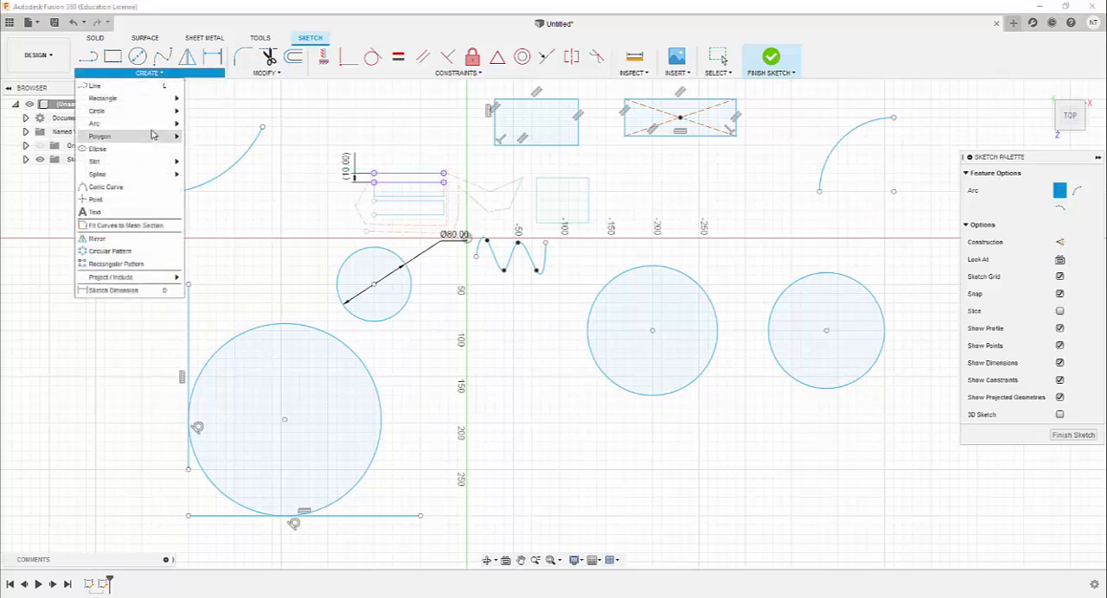
{"action": "mouse_move", "coordinate": [154, 123]}
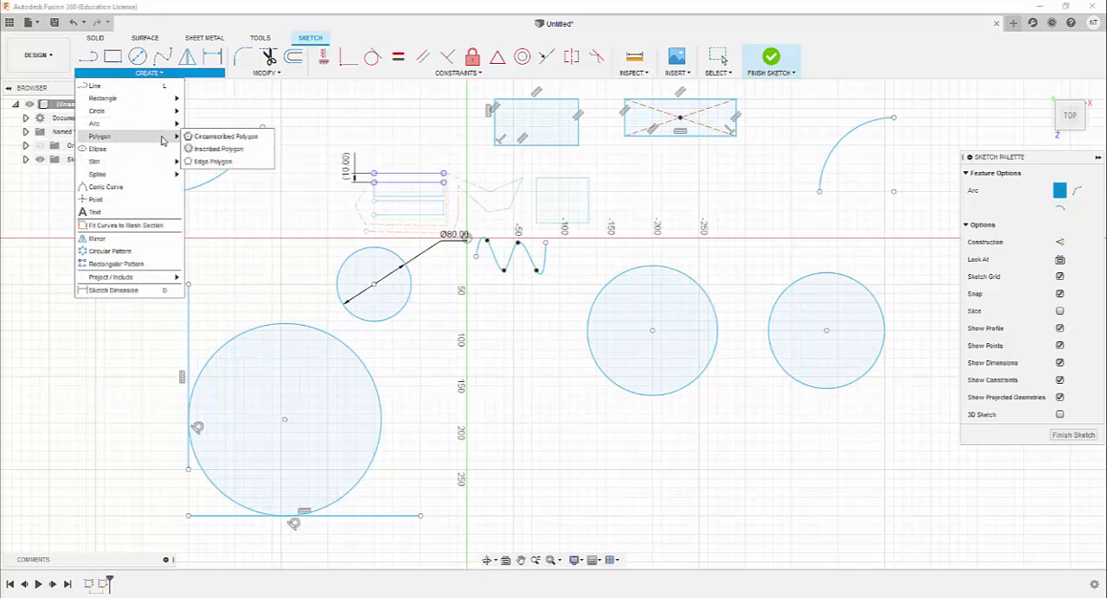
{"action": "left_click", "coordinate": [222, 137]}
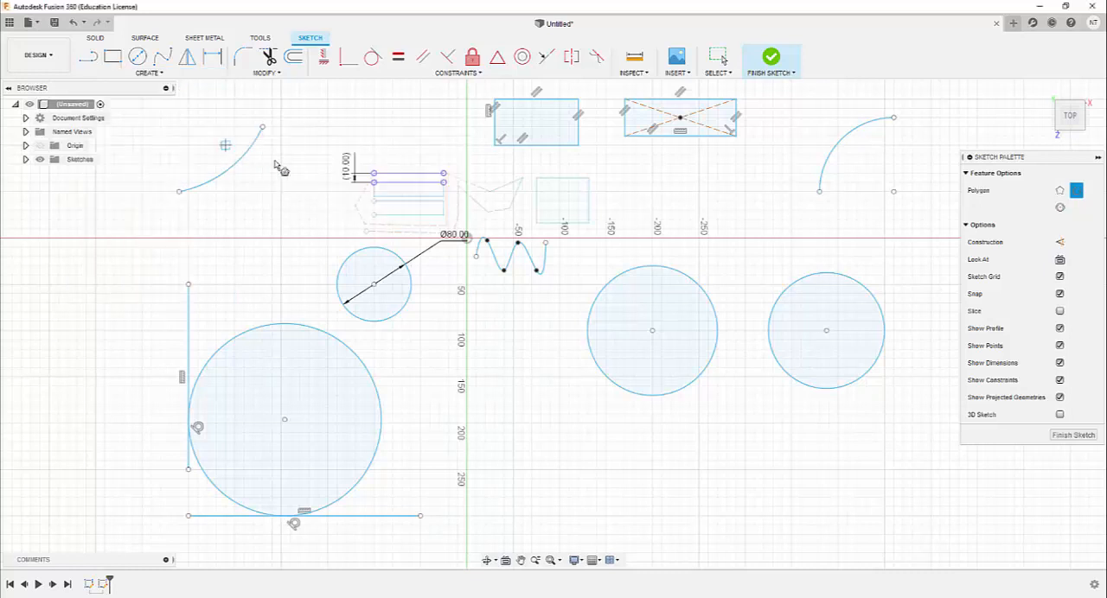
{"action": "left_click", "coordinate": [699, 471]}
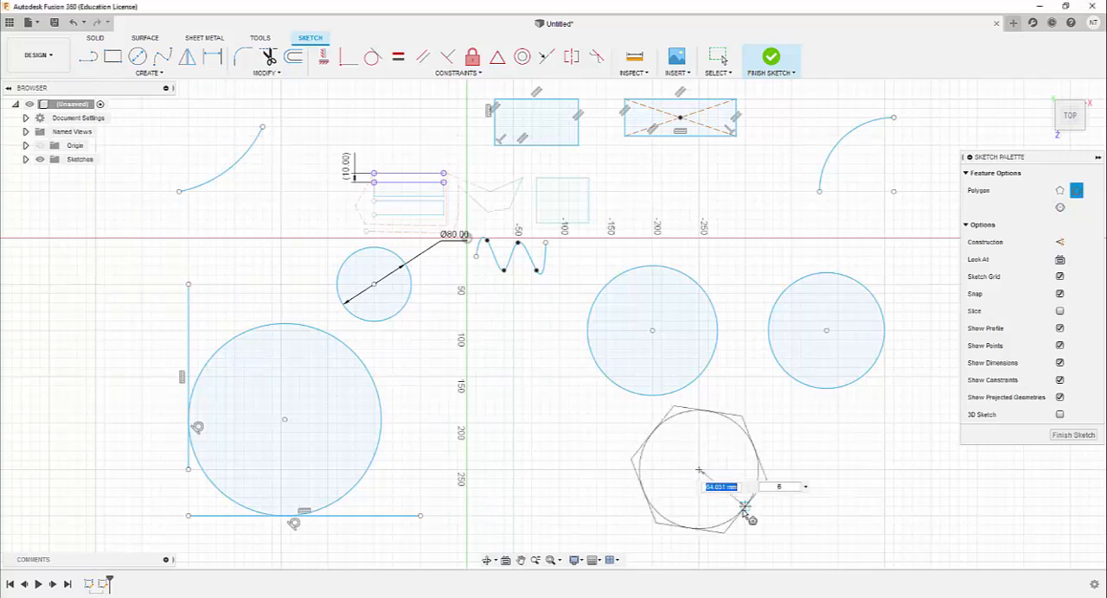
{"action": "left_click", "coordinate": [744, 512]}
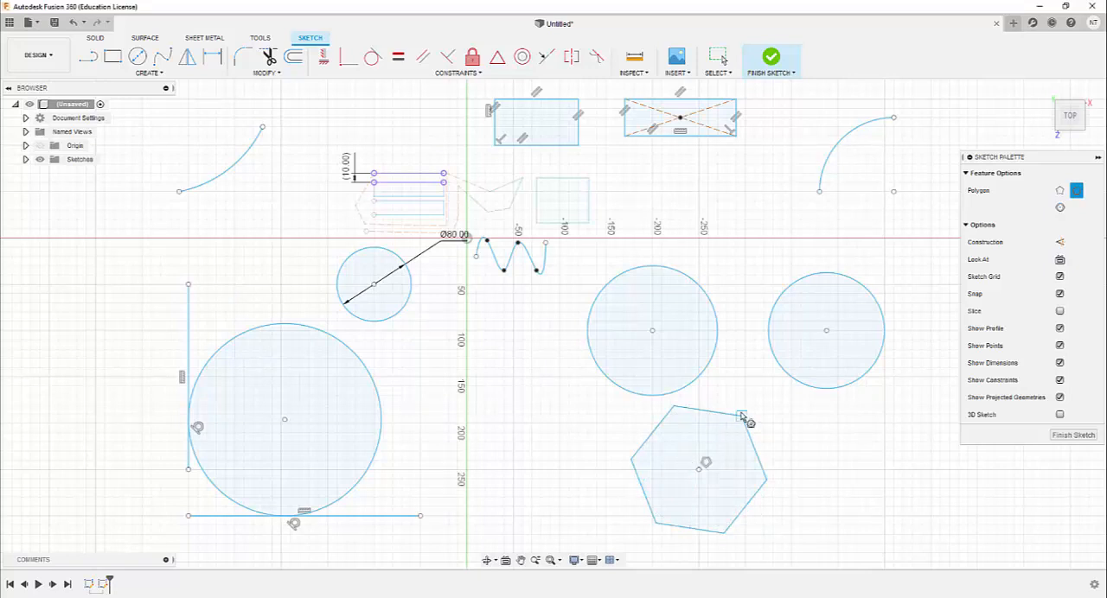
{"action": "left_click", "coordinate": [837, 470]}
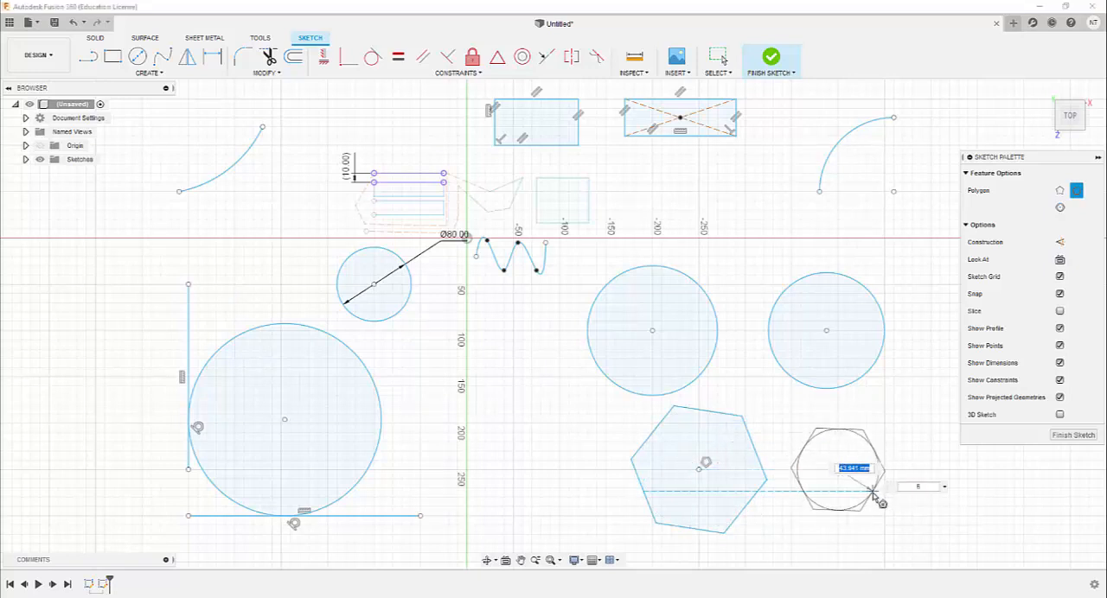
{"action": "left_click", "coordinate": [873, 493]}
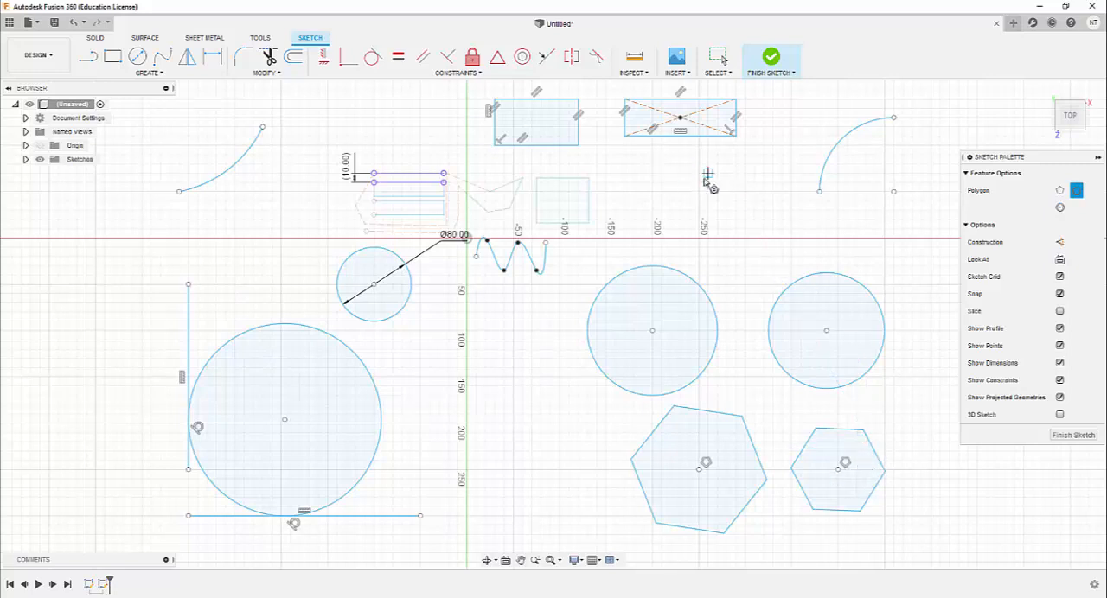
Draw a circumscribed polygon with 5 sides and a 20 mm center-to-edge distance, far right of the center point arc
{"action": "scroll", "coordinate": [523, 321], "scroll_direction": "down", "scroll_amount": 5}
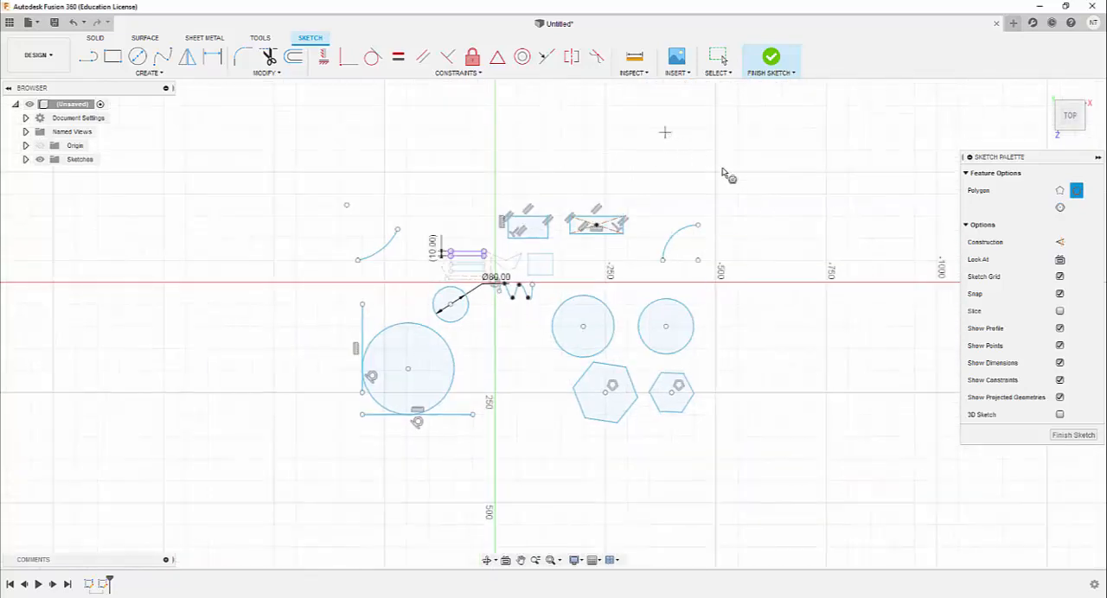
{"action": "left_click", "coordinate": [803, 217]}
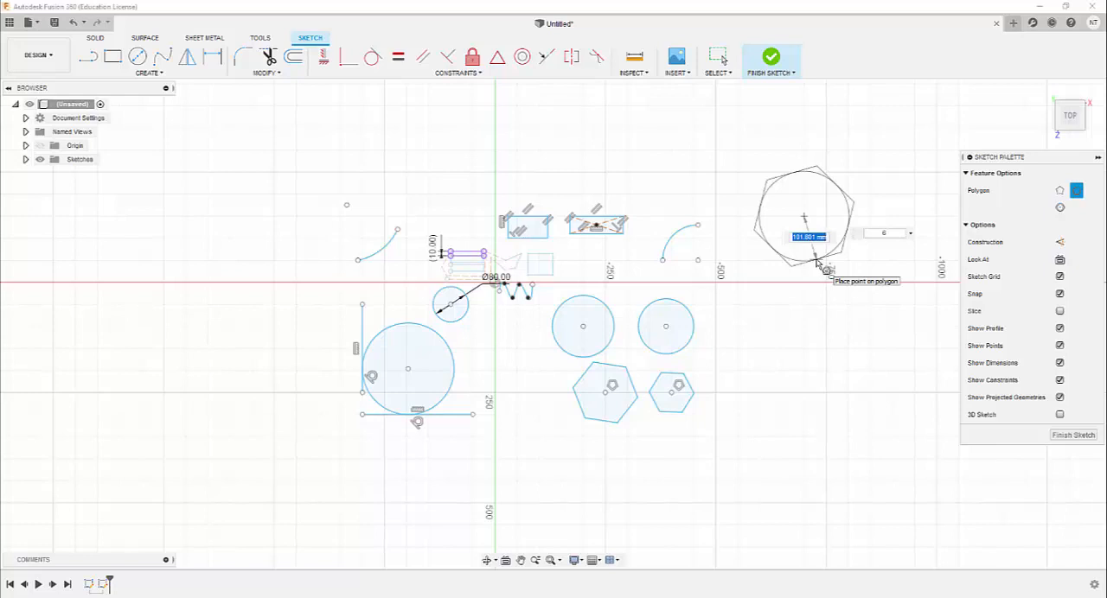
{"action": "type", "text": "28"}
{"action": "key", "text": "Tab"}
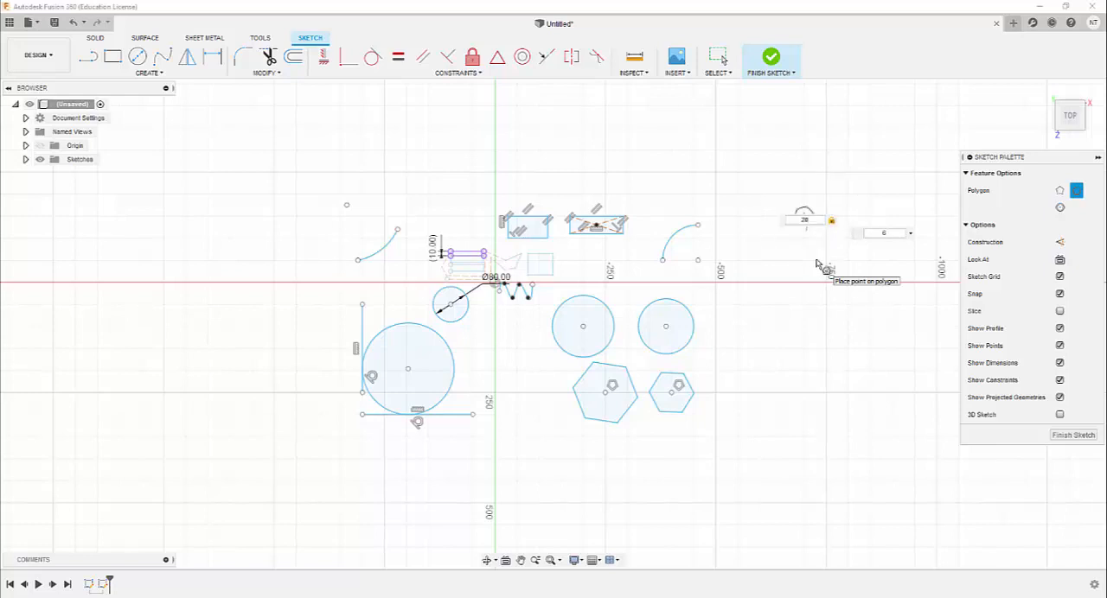
{"action": "key", "text": "Tab"}
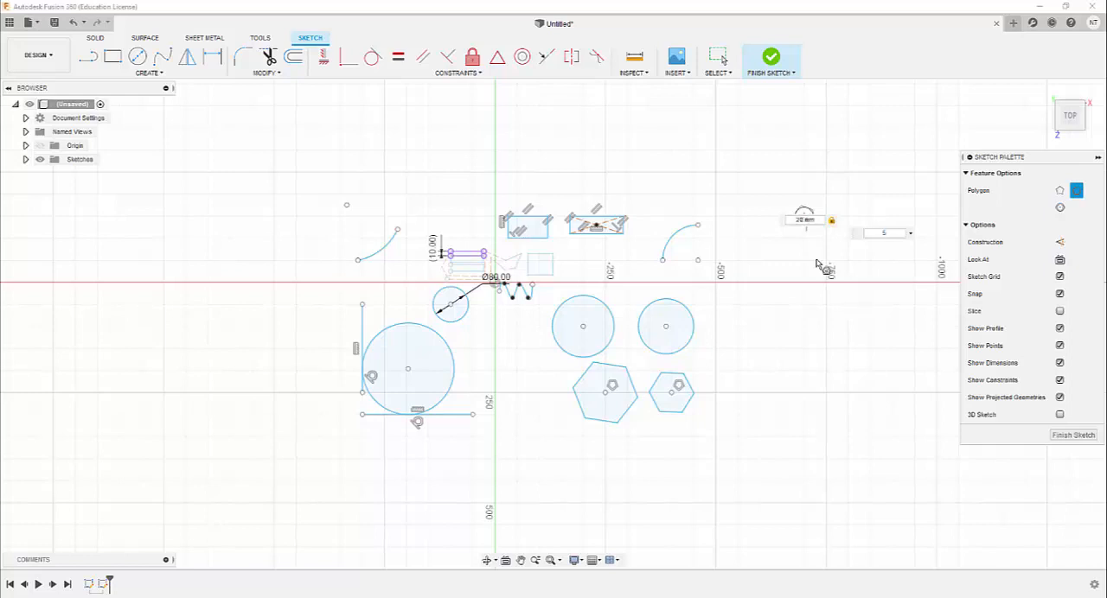
{"action": "type", "text": "5"}
{"action": "key", "text": "Return"}
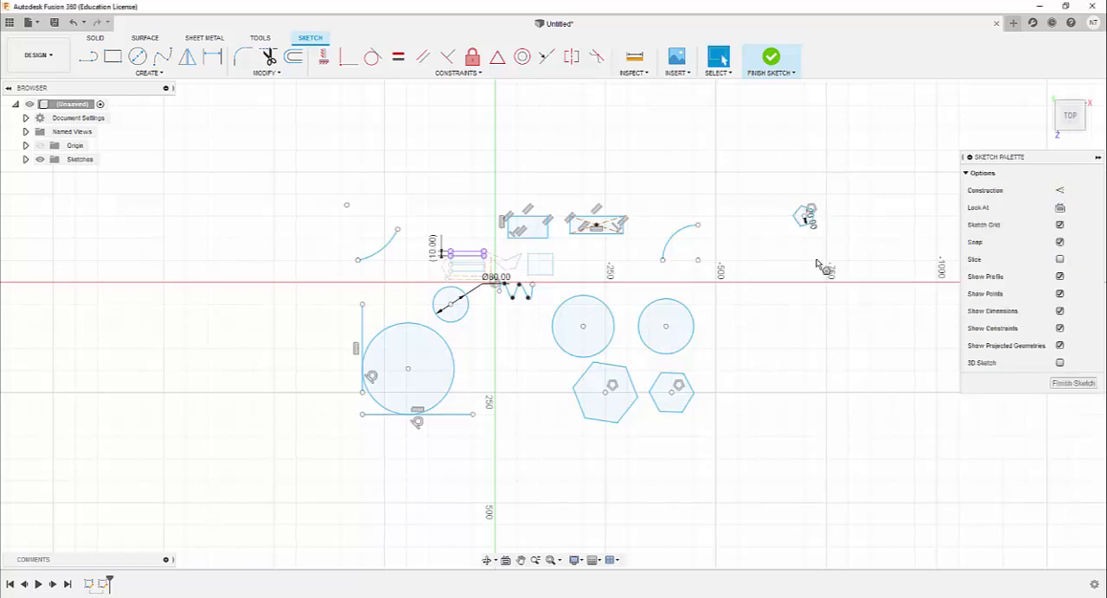
Examine the pentagon and its center-to-edge dimension up close and in relation to the rest of the sketch
{"action": "scroll", "coordinate": [803, 215], "scroll_direction": "up", "scroll_amount": 10}
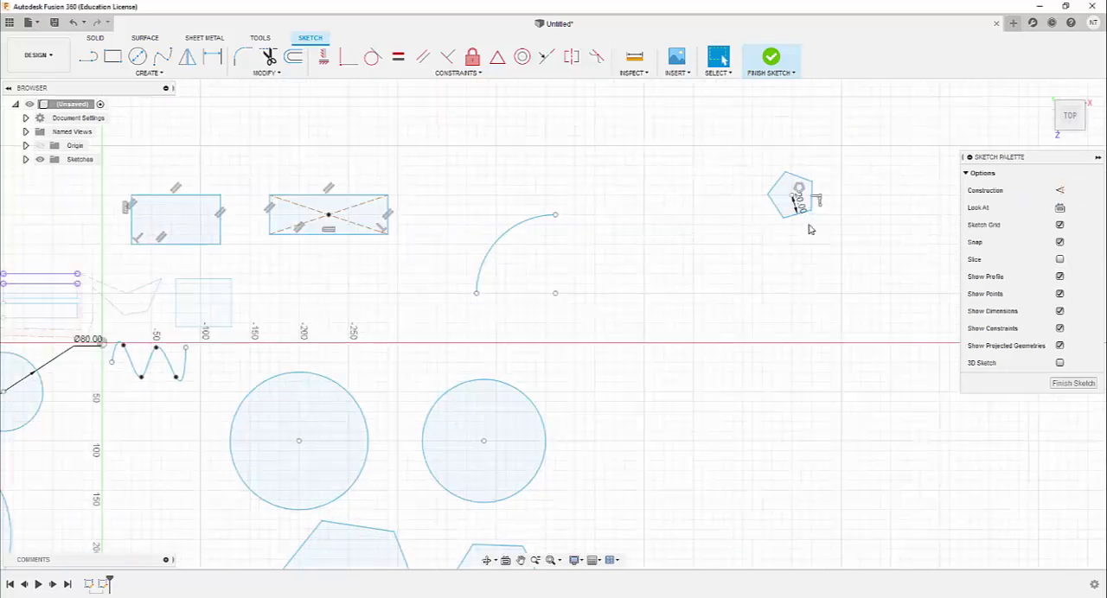
{"action": "scroll", "coordinate": [809, 228], "scroll_direction": "down", "scroll_amount": 10}
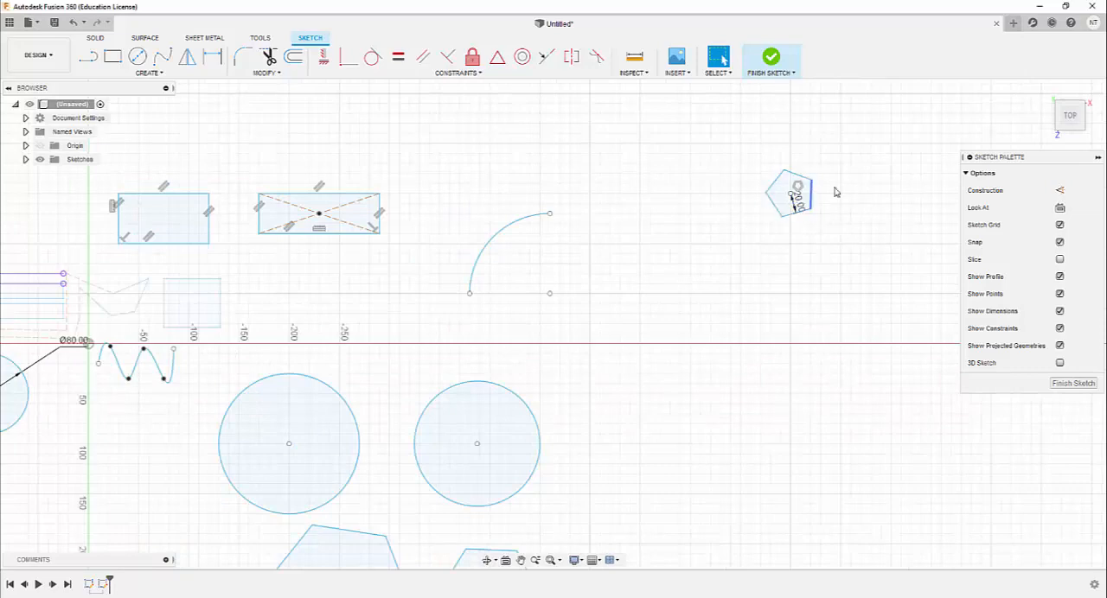
{"action": "scroll", "coordinate": [795, 209], "scroll_direction": "down", "scroll_amount": 5}
{"action": "scroll", "coordinate": [794, 221], "scroll_direction": "up", "scroll_amount": 8}
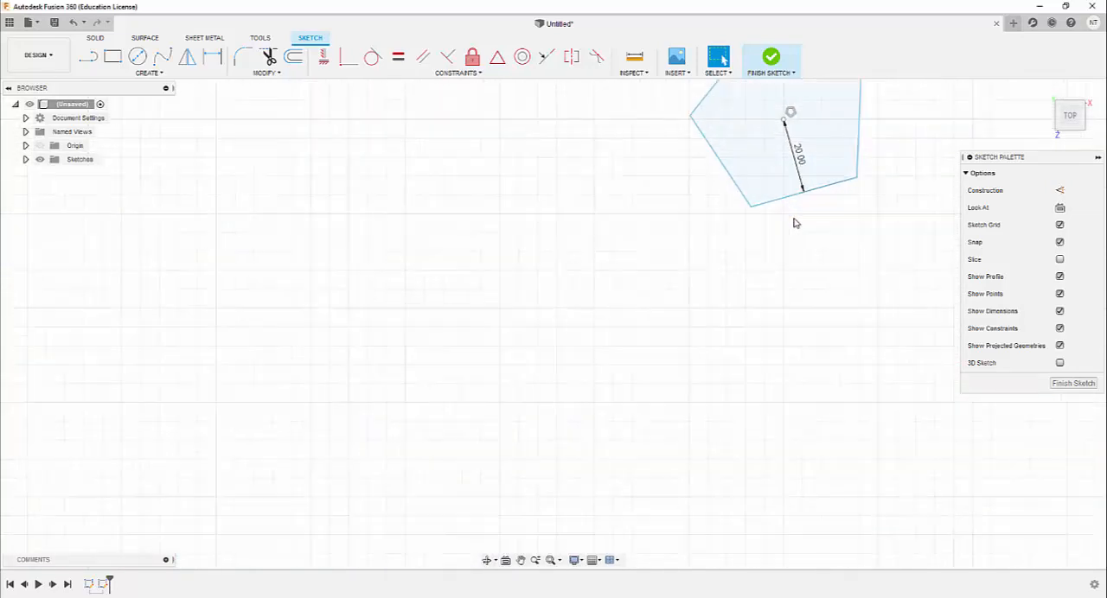
{"action": "scroll", "coordinate": [796, 224], "scroll_direction": "up", "scroll_amount": 2}
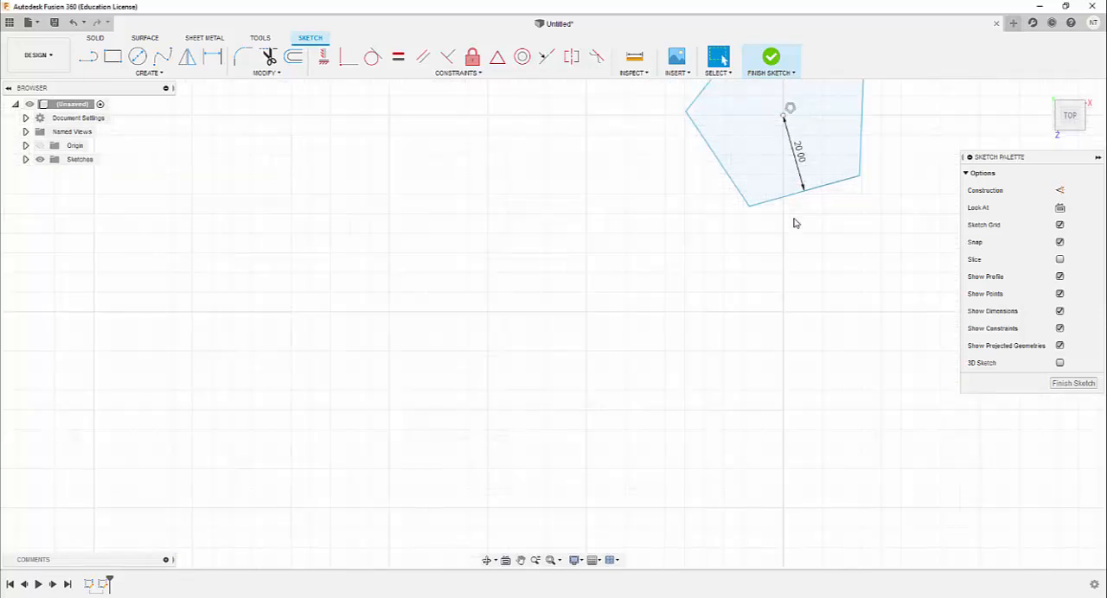
{"action": "scroll", "coordinate": [793, 211], "scroll_direction": "down", "scroll_amount": 10}
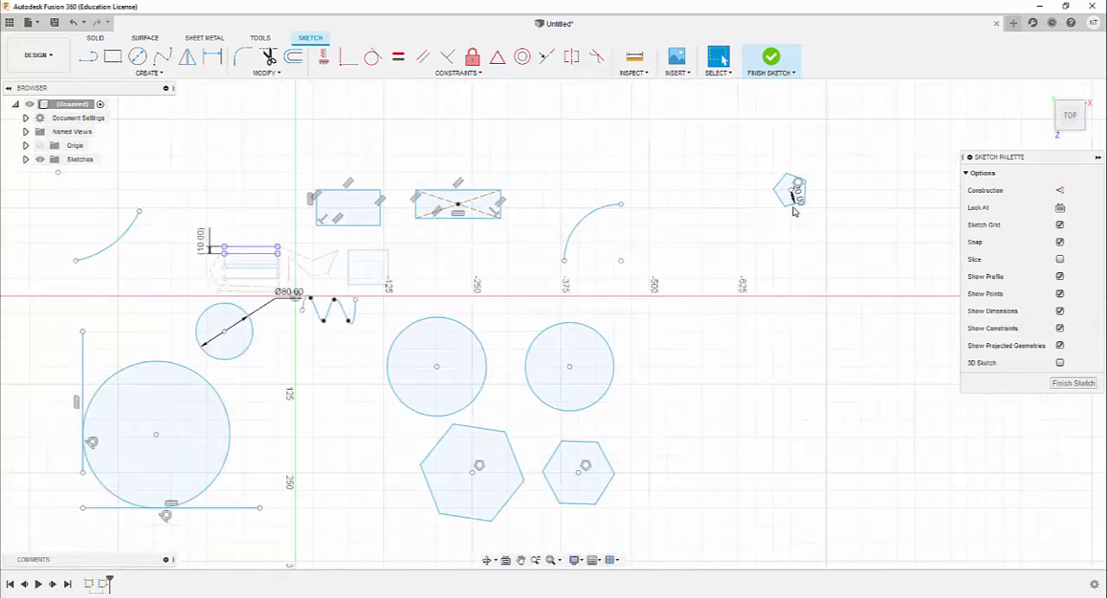
{"action": "scroll", "coordinate": [793, 211], "scroll_direction": "up", "scroll_amount": 8}
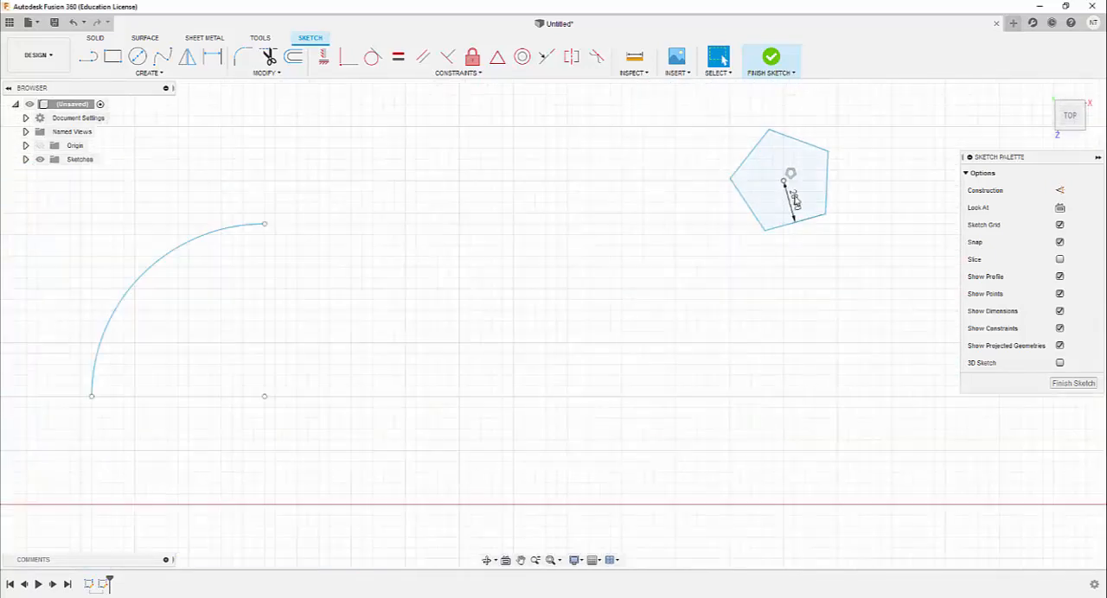
{"action": "scroll", "coordinate": [795, 202], "scroll_direction": "up", "scroll_amount": 2}
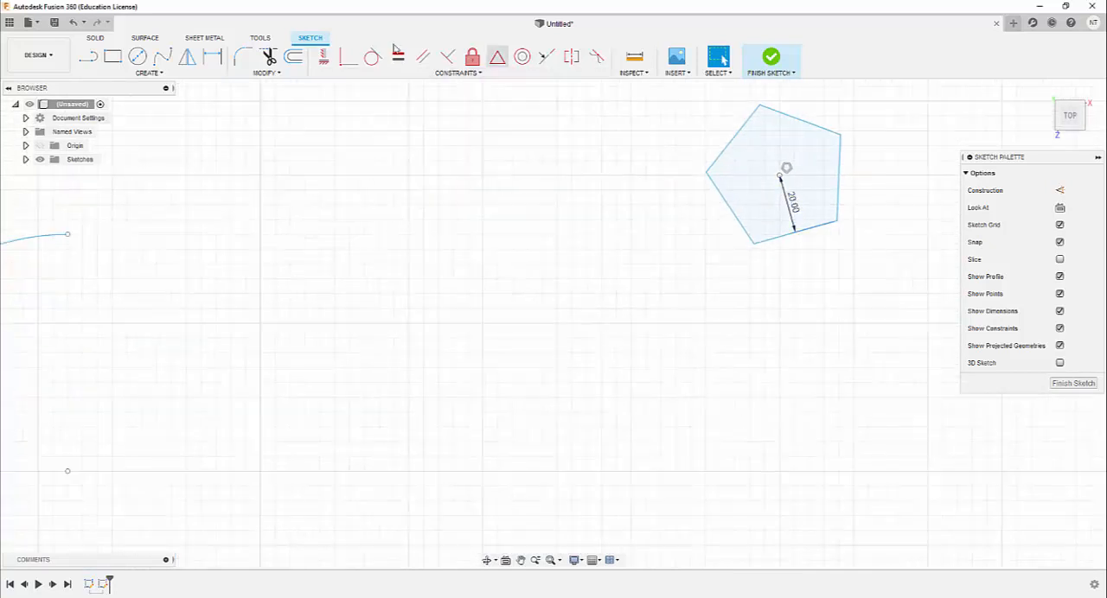
Draw an ellipse with a horizontal major axis of about 126 mm and a minor axis of about 67 mm, between the arc and the pentagon
{"action": "left_click", "coordinate": [152, 73]}
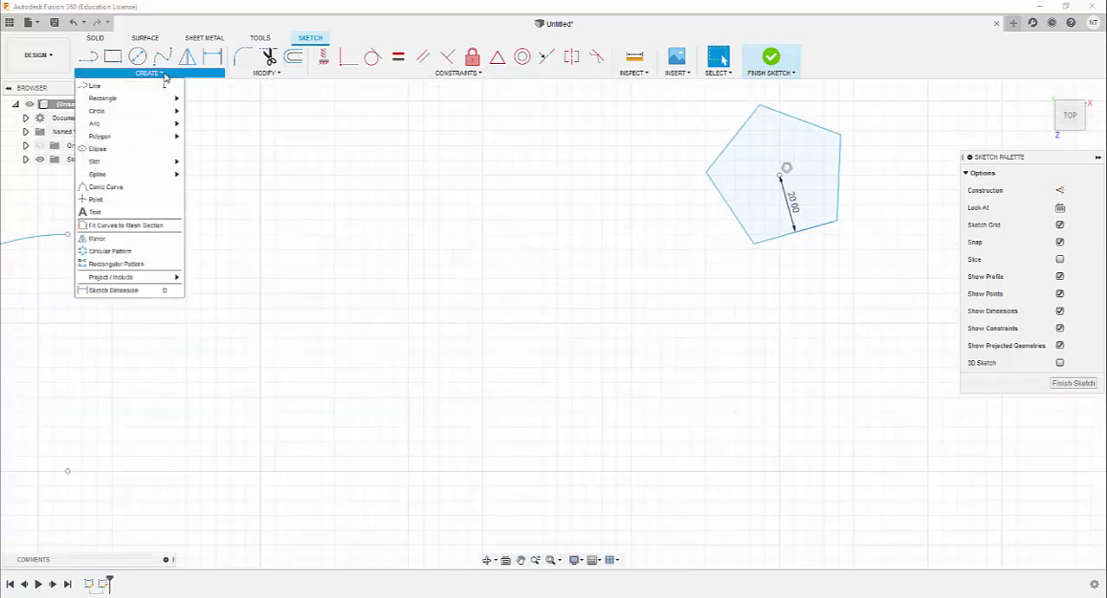
{"action": "left_click", "coordinate": [146, 152]}
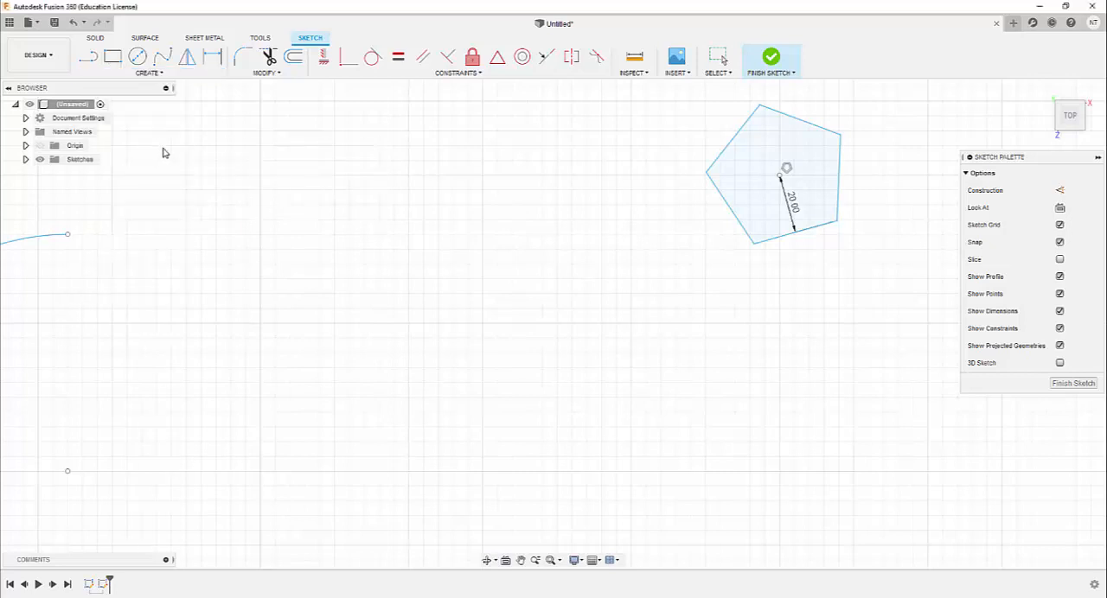
{"action": "left_click", "coordinate": [336, 191]}
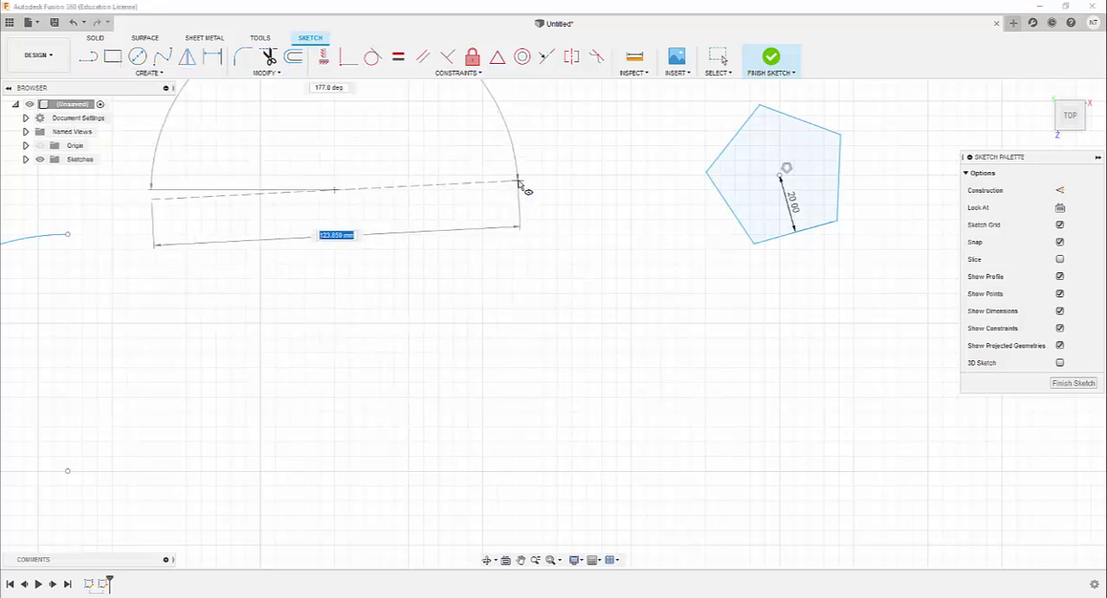
{"action": "left_click", "coordinate": [523, 192]}
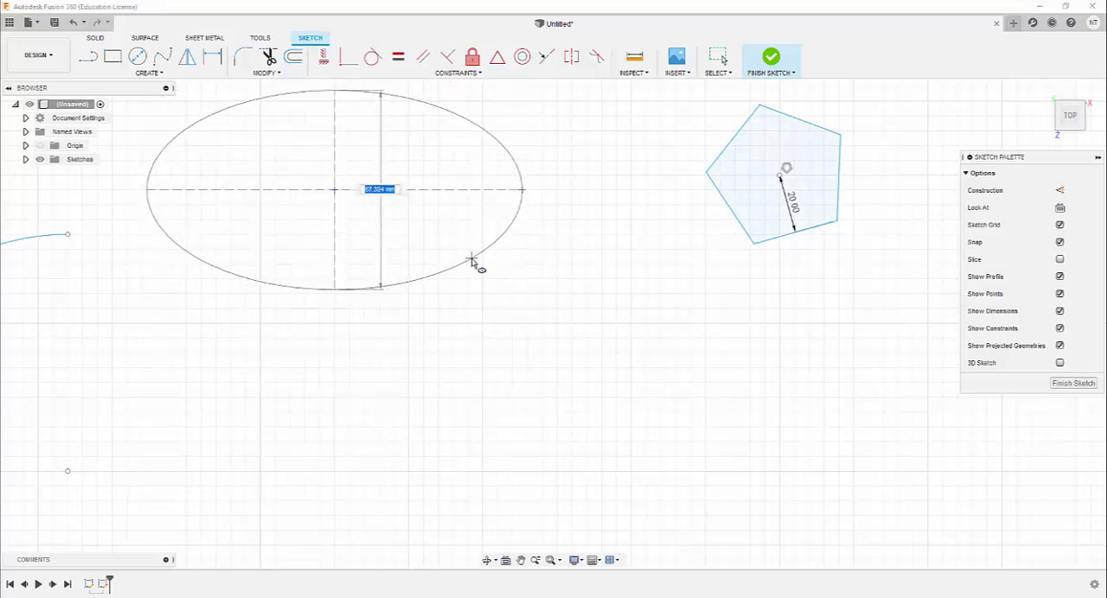
{"action": "left_click", "coordinate": [471, 261]}
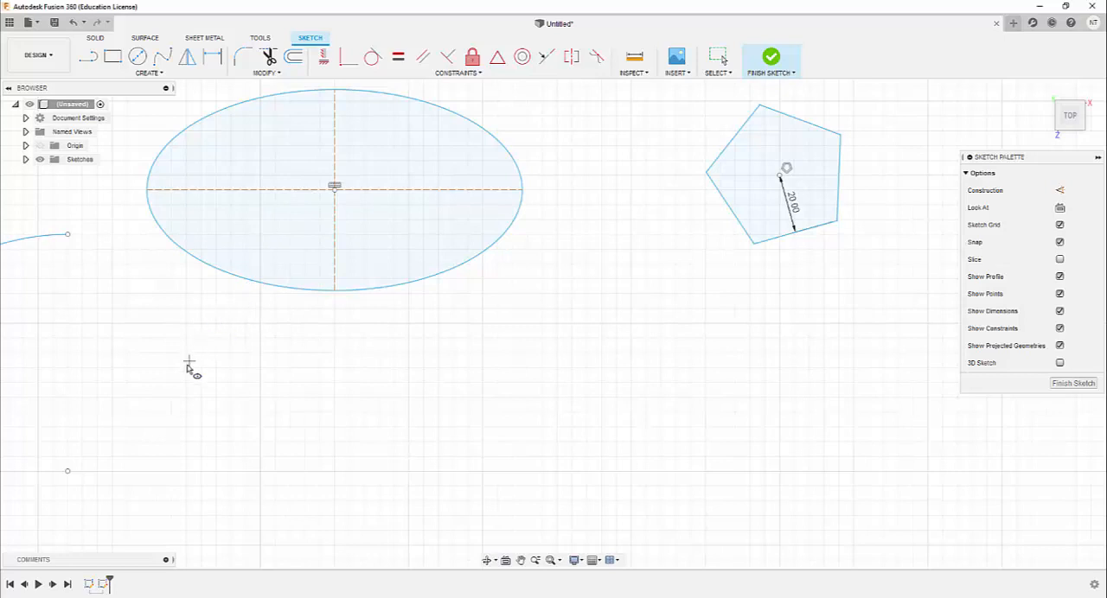
Draw a second horizontal ellipse about 105 mm wide and 47 mm high directly below the first one
{"action": "left_click", "coordinate": [334, 369]}
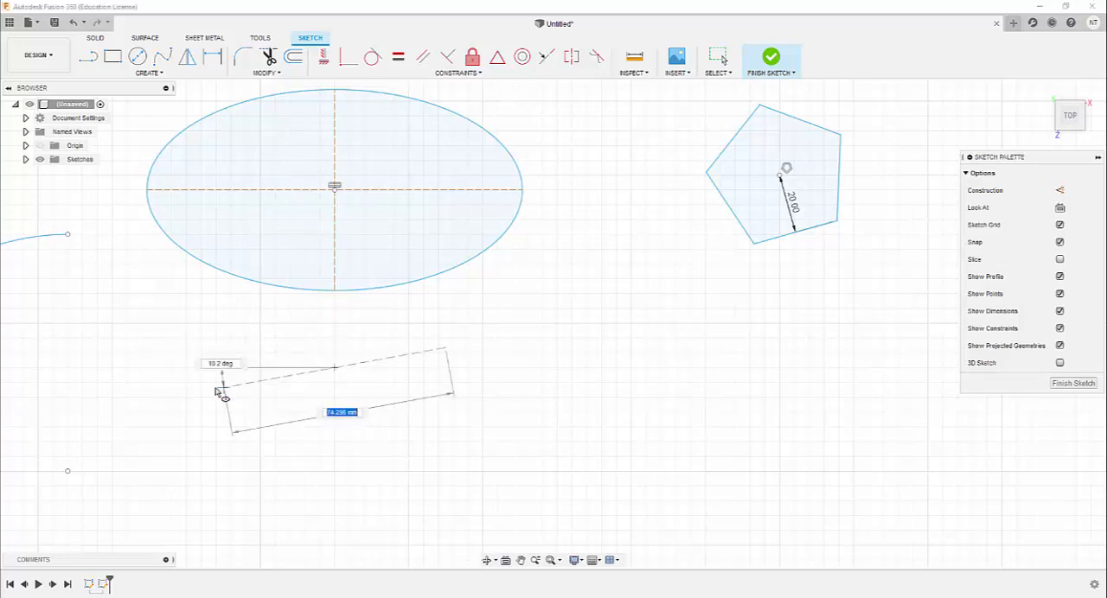
{"action": "left_click", "coordinate": [181, 368]}
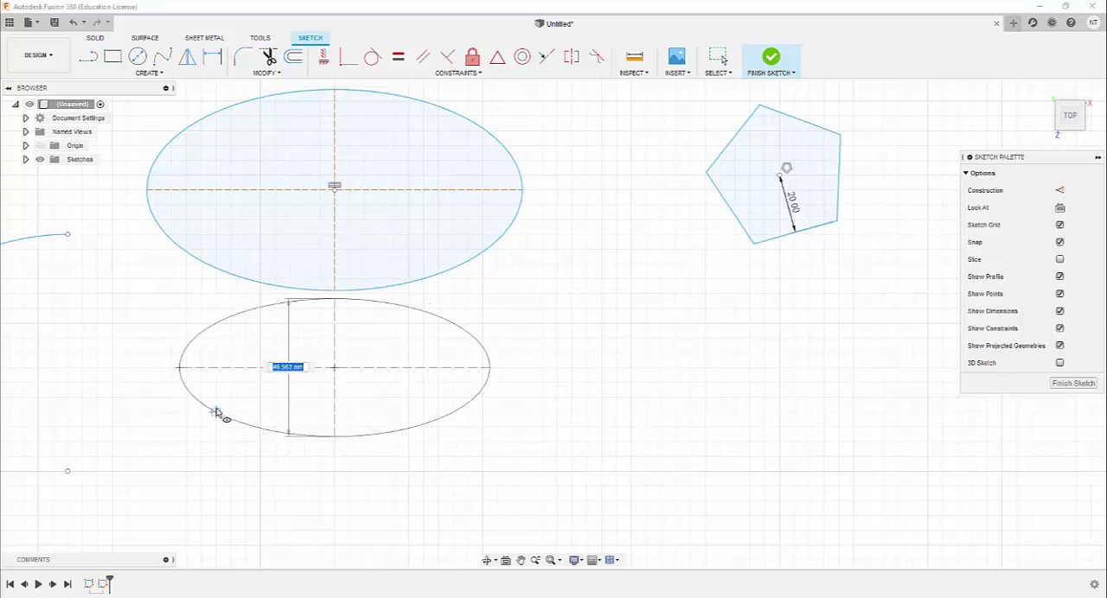
{"action": "left_click", "coordinate": [217, 413]}
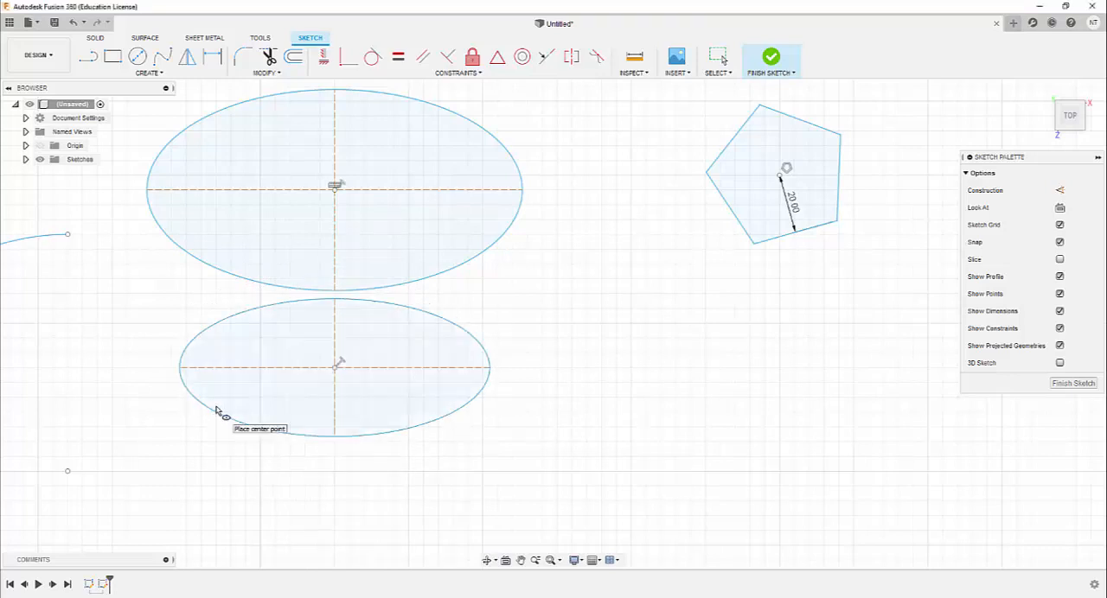
Draw a horizontal center to center slot directly below the pentagon, beside the second ellipse
{"action": "left_click", "coordinate": [149, 73]}
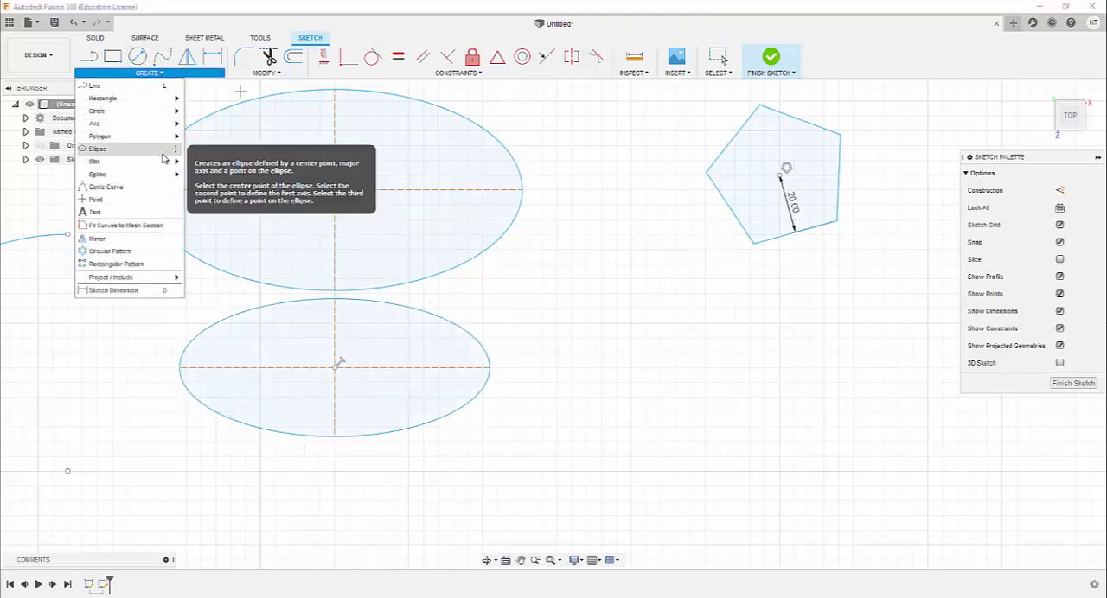
{"action": "mouse_move", "coordinate": [165, 162]}
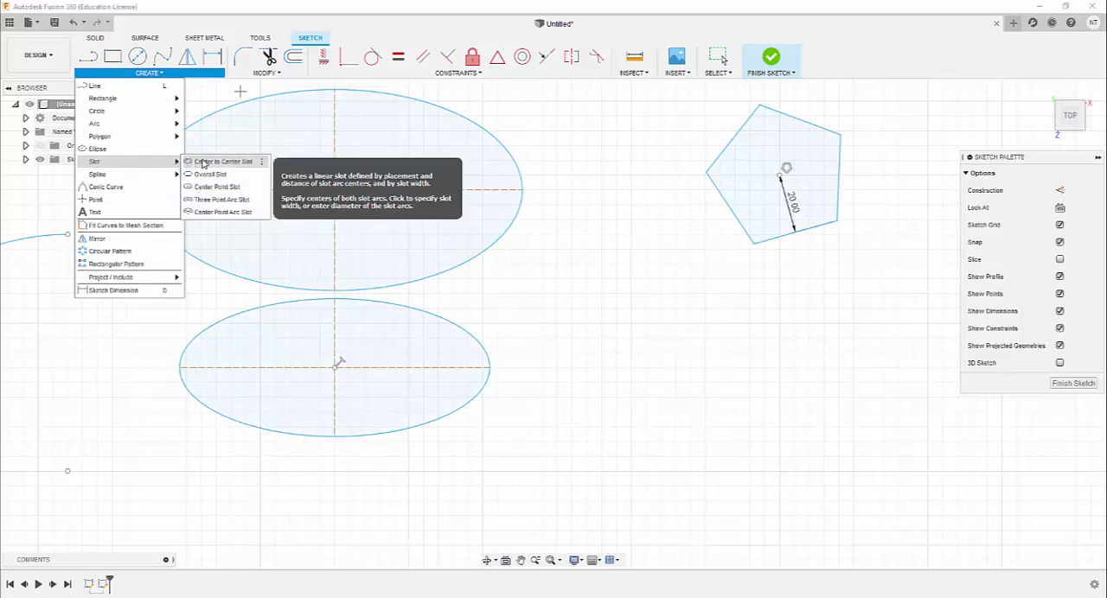
{"action": "left_click", "coordinate": [204, 164]}
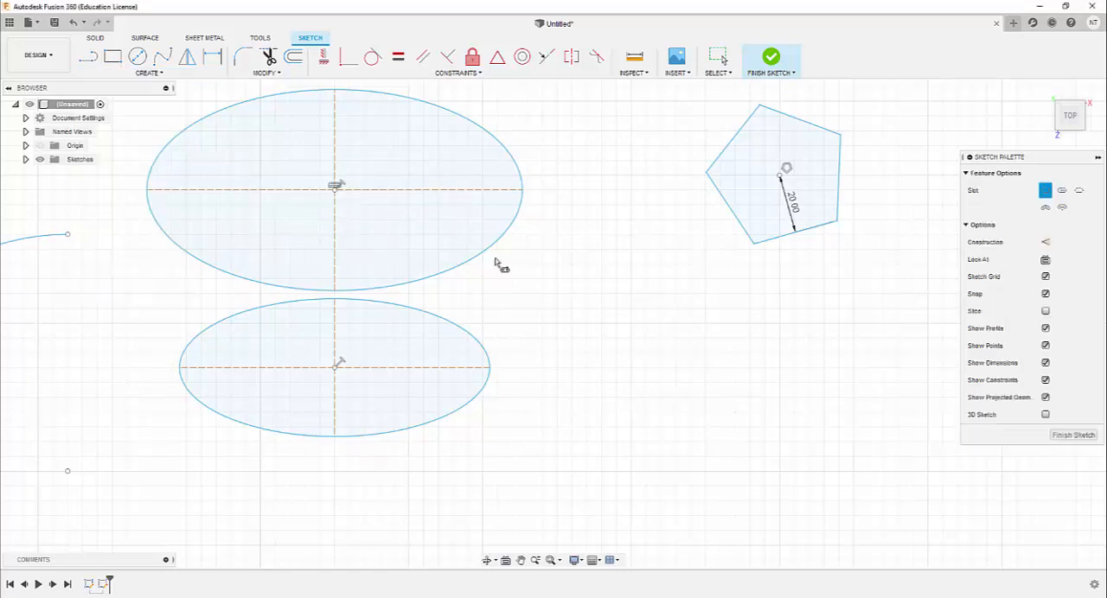
{"action": "left_click", "coordinate": [603, 339]}
{"action": "left_click", "coordinate": [779, 339]}
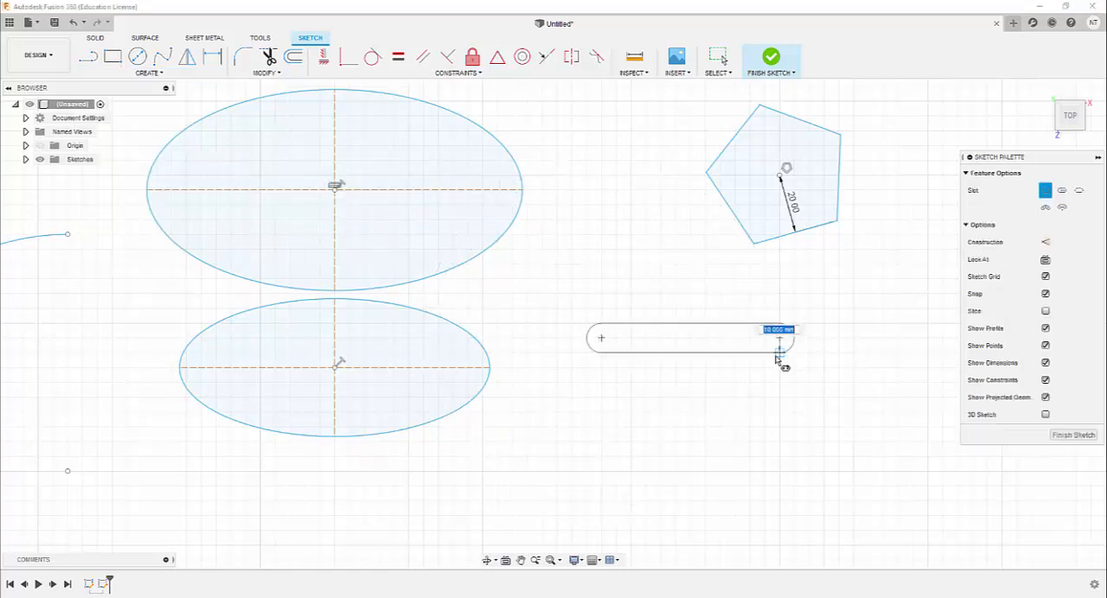
{"action": "left_click", "coordinate": [775, 374]}
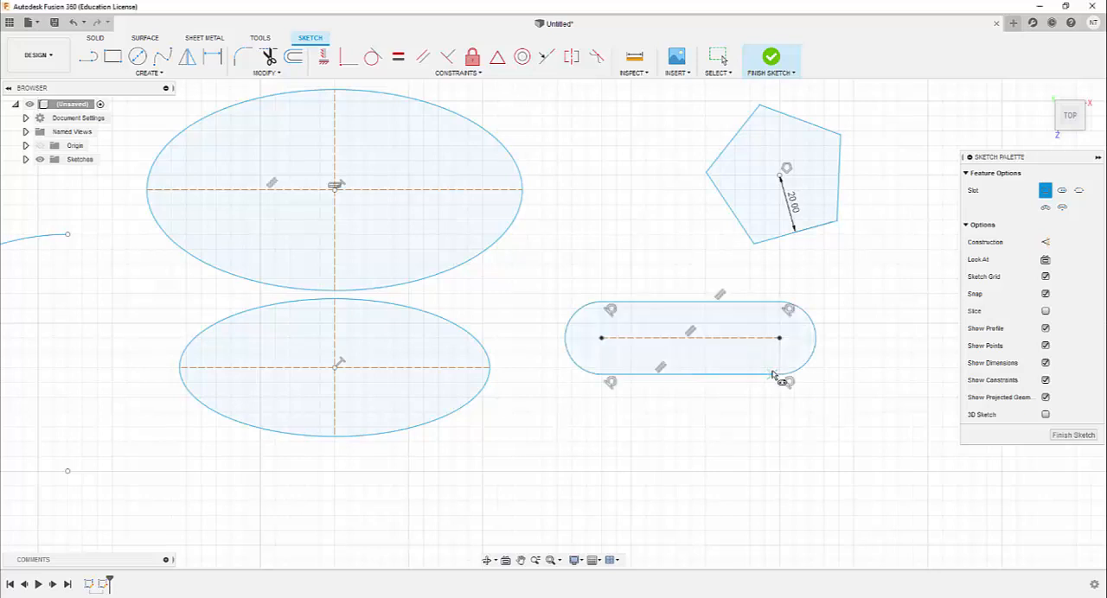
Draw a three point arc slot, arched upward, directly below the straight slot
{"action": "left_click", "coordinate": [152, 74]}
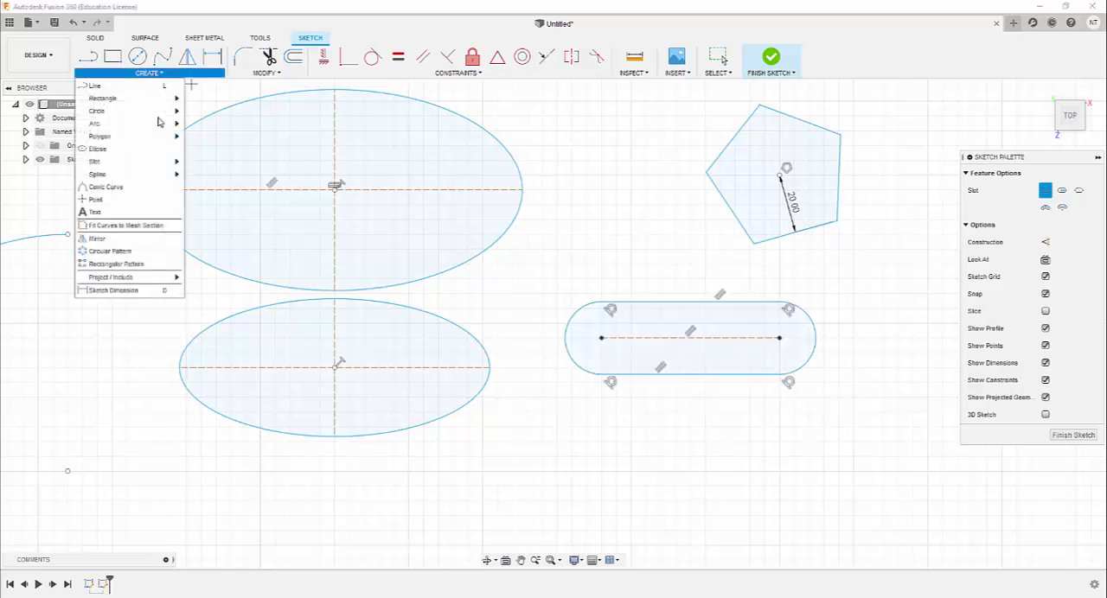
{"action": "mouse_move", "coordinate": [160, 162]}
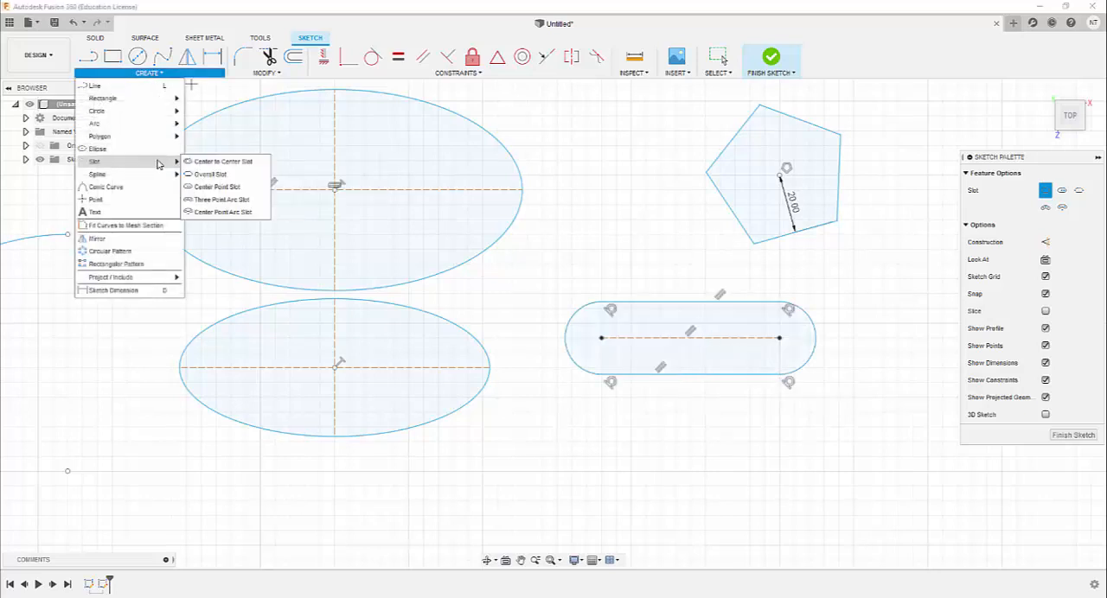
{"action": "left_click", "coordinate": [226, 204]}
{"action": "scroll", "coordinate": [519, 217], "scroll_direction": "up", "scroll_amount": 3}
{"action": "scroll", "coordinate": [496, 276], "scroll_direction": "down", "scroll_amount": 5}
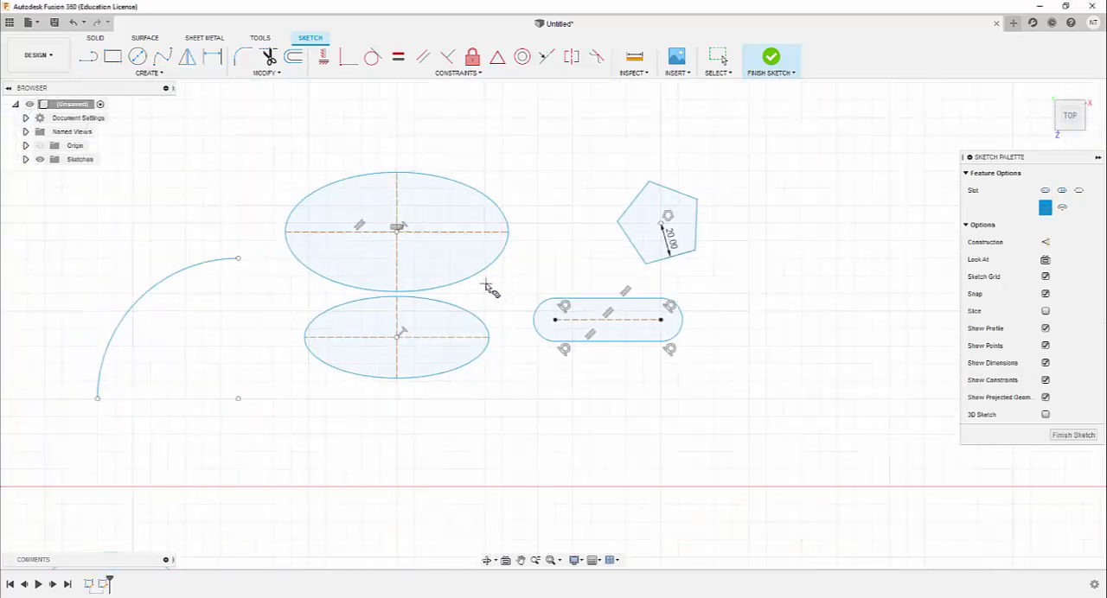
{"action": "left_click", "coordinate": [533, 416]}
{"action": "left_click", "coordinate": [614, 417]}
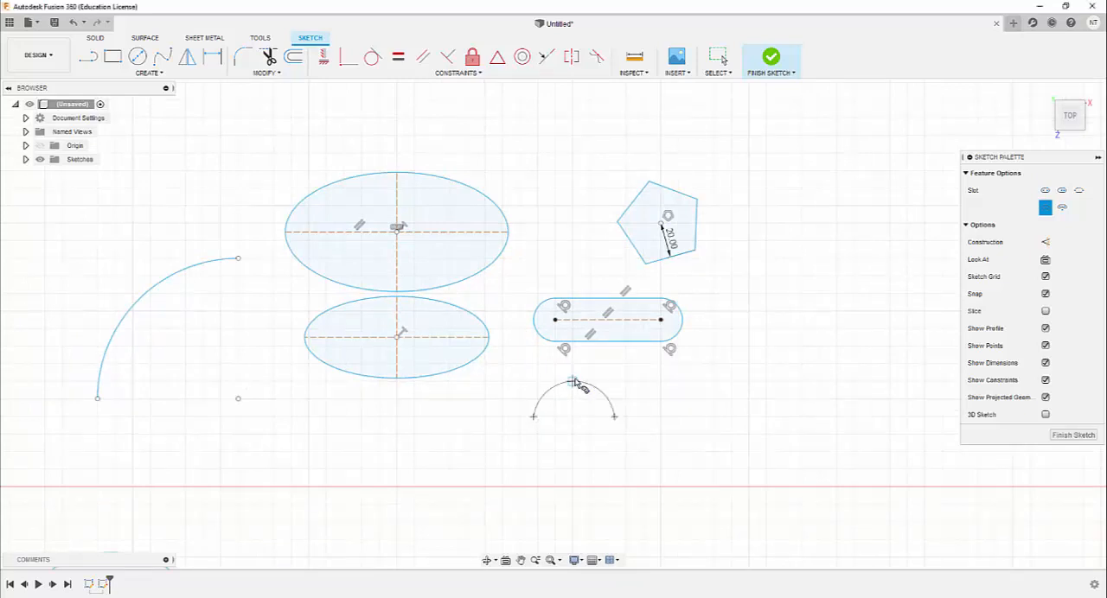
{"action": "left_click", "coordinate": [574, 382]}
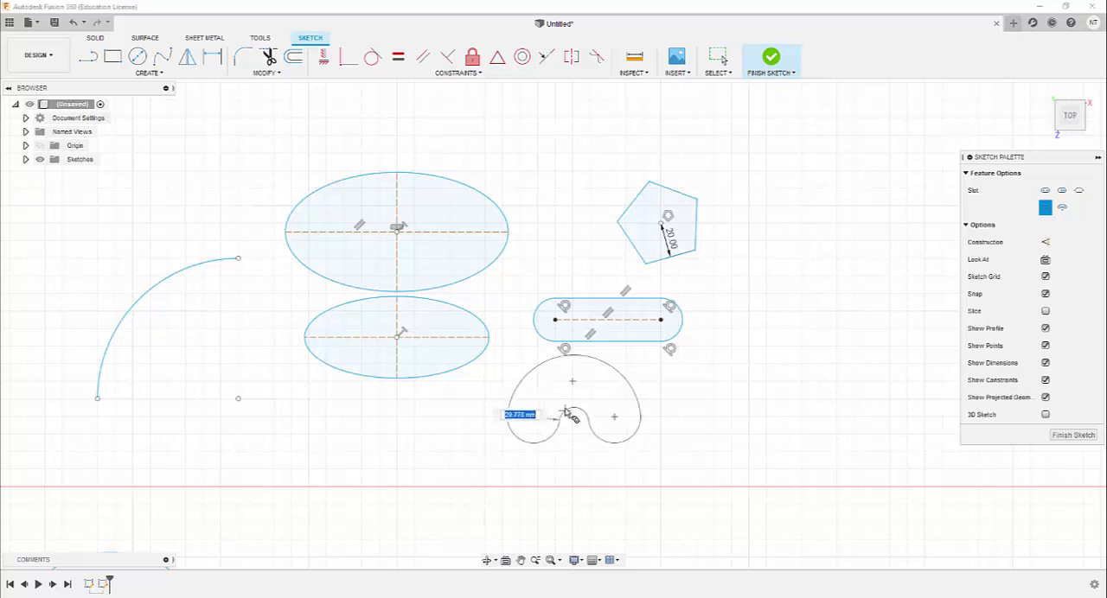
{"action": "left_click", "coordinate": [634, 420]}
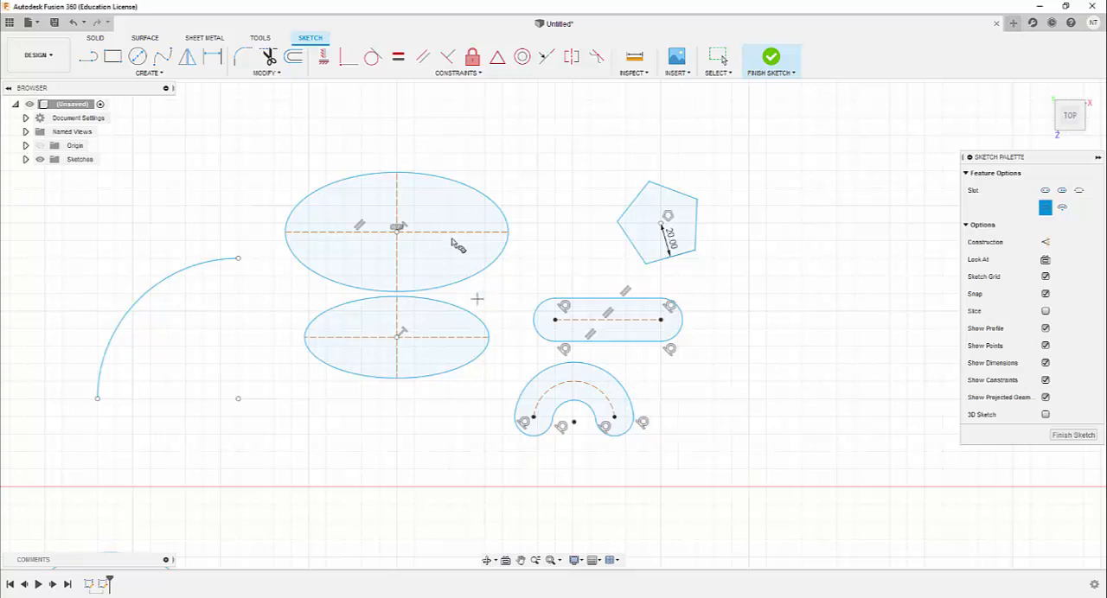
Draw a long horizontal line above the ellipses, reaching from the upper ellipse across to above the pentagon
{"action": "left_click", "coordinate": [149, 73]}
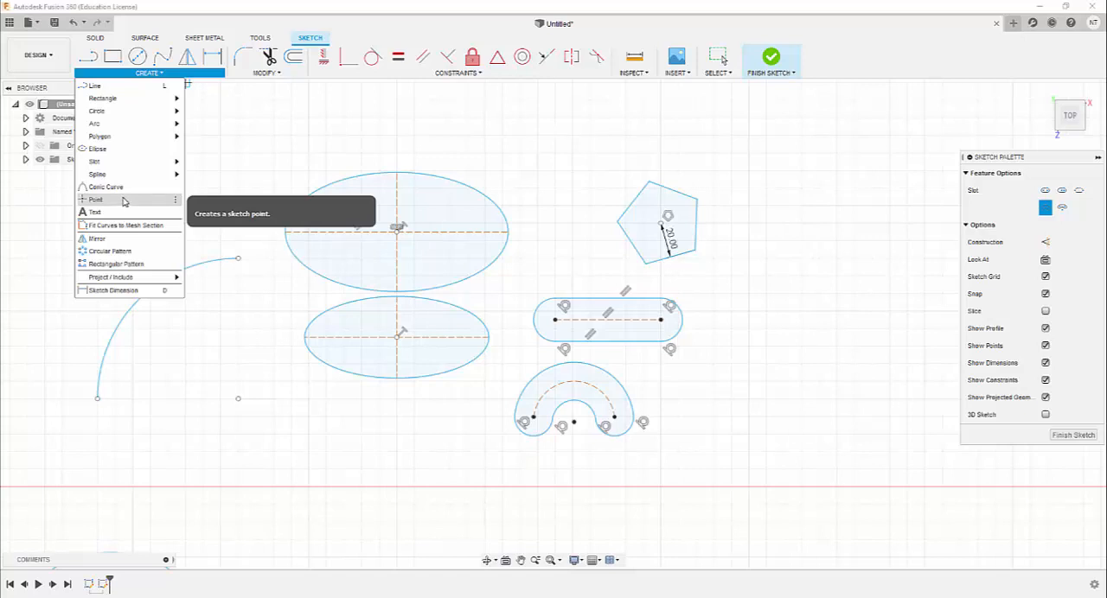
{"action": "left_click", "coordinate": [97, 87]}
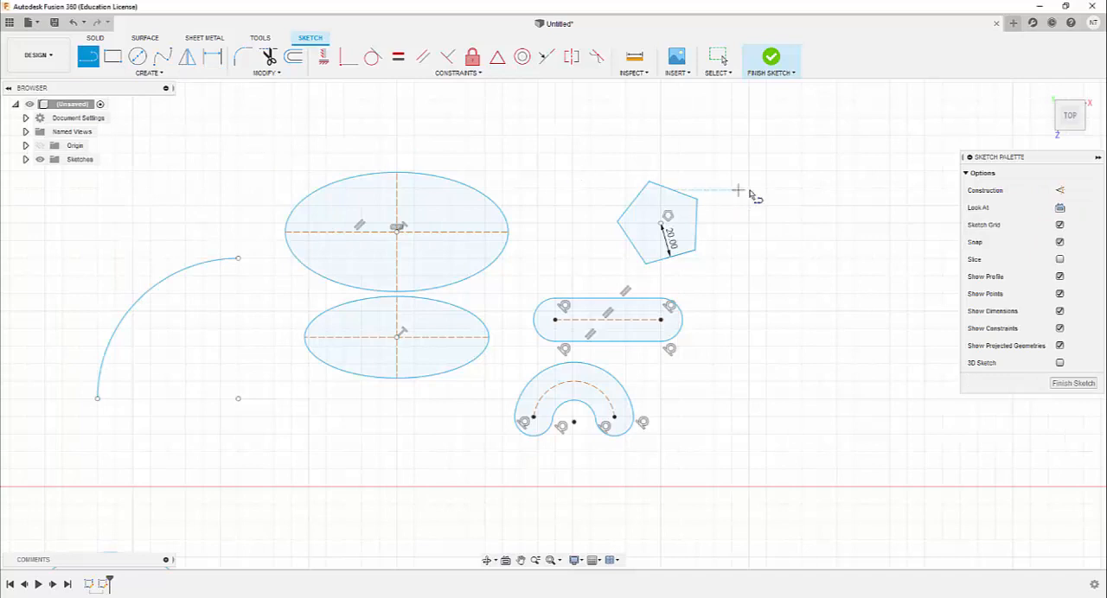
{"action": "left_click", "coordinate": [368, 99]}
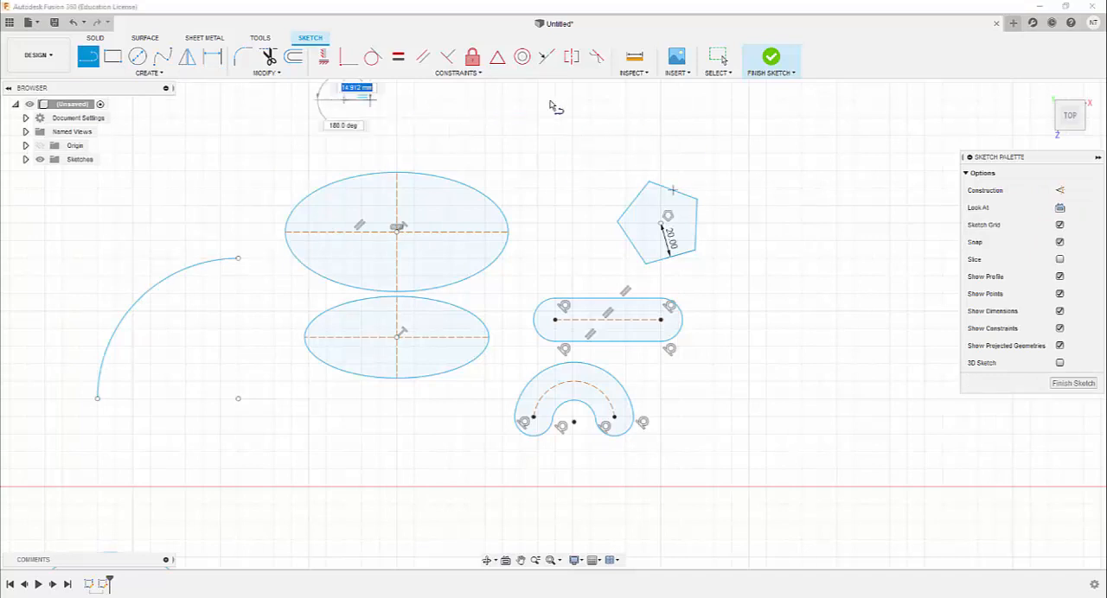
{"action": "left_click", "coordinate": [673, 100]}
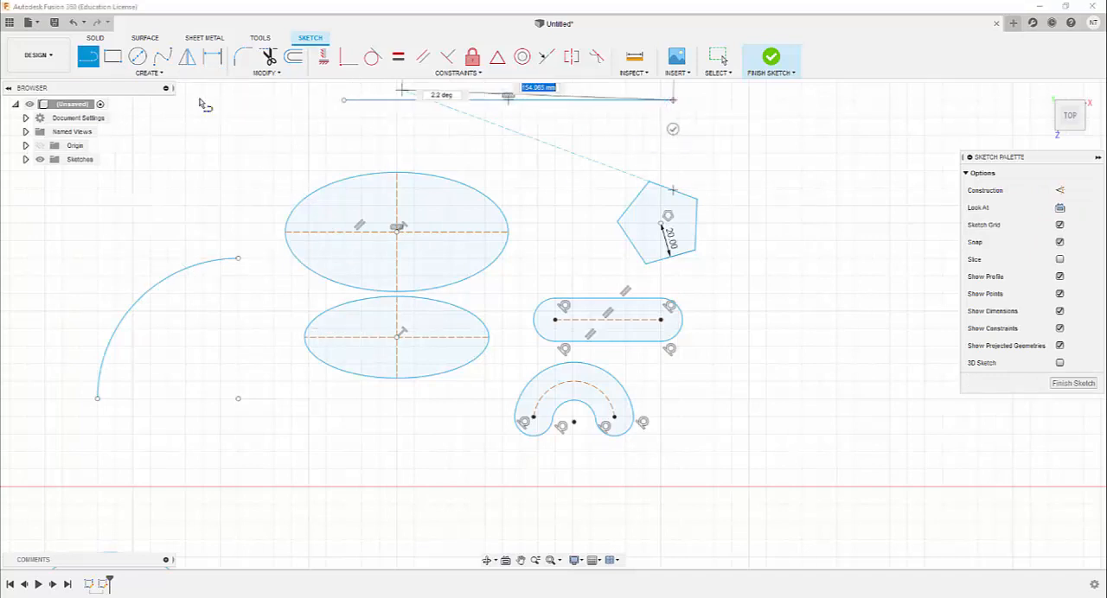
{"action": "key", "text": "Escape"}
{"action": "key", "text": "Escape"}
Place six sketch points at different spots along the horizontal line above the ellipses
{"action": "left_click", "coordinate": [147, 74]}
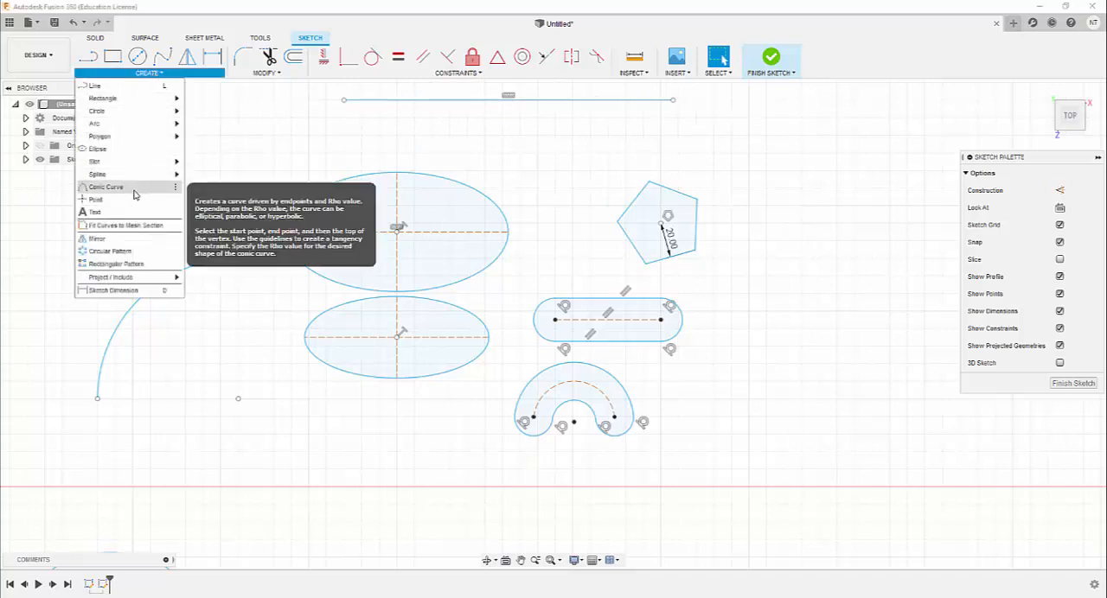
{"action": "left_click", "coordinate": [131, 200]}
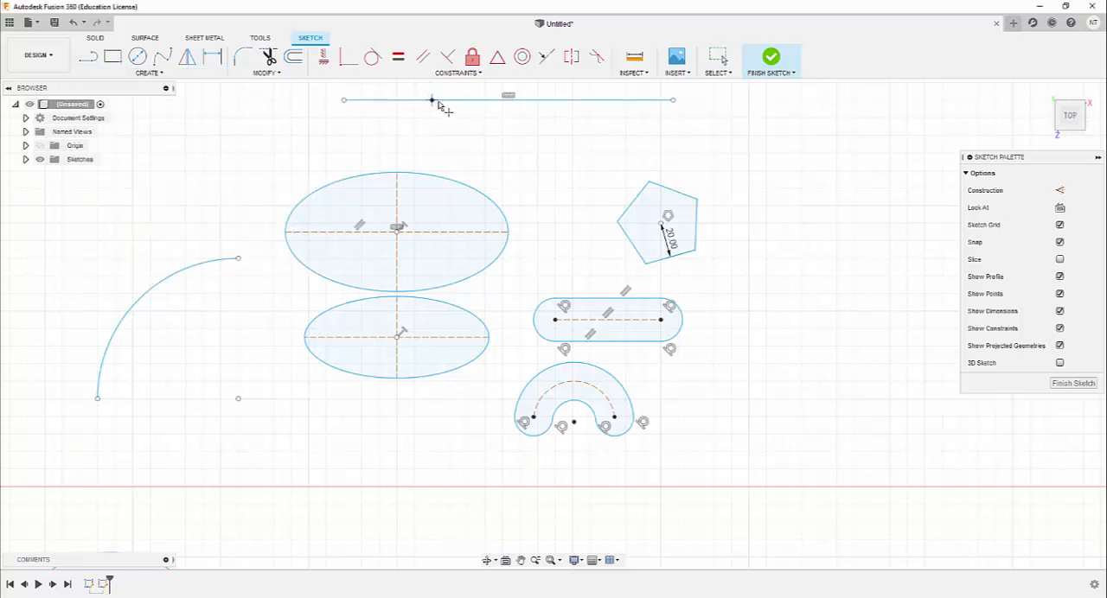
{"action": "left_click", "coordinate": [537, 100]}
{"action": "left_click", "coordinate": [572, 100]}
{"action": "left_click", "coordinate": [507, 102]}
{"action": "left_click", "coordinate": [467, 101]}
{"action": "left_click", "coordinate": [146, 73]}
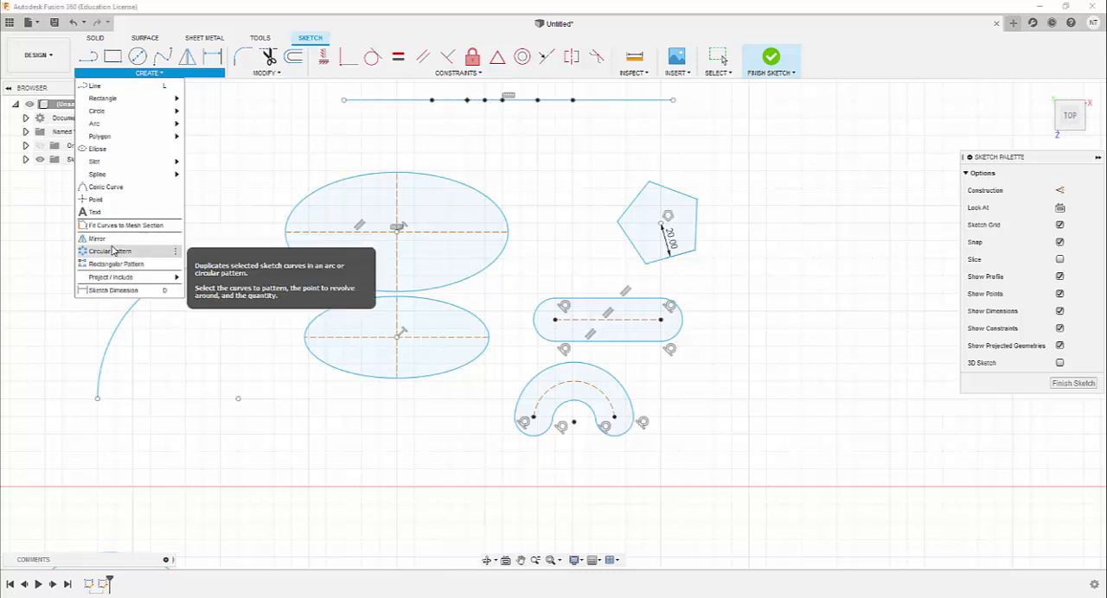
{"action": "left_click", "coordinate": [231, 114]}
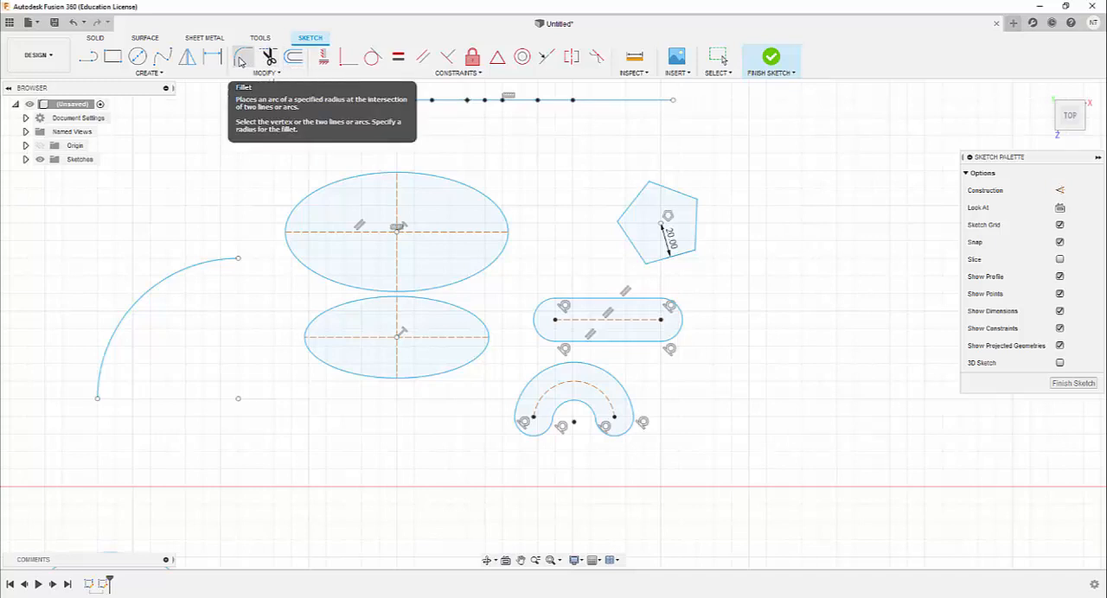
Fillet the upper-left corner of the plain rectangle above the horizontal axis with a 10 mm radius
{"action": "scroll", "coordinate": [357, 134], "scroll_direction": "down", "scroll_amount": 2}
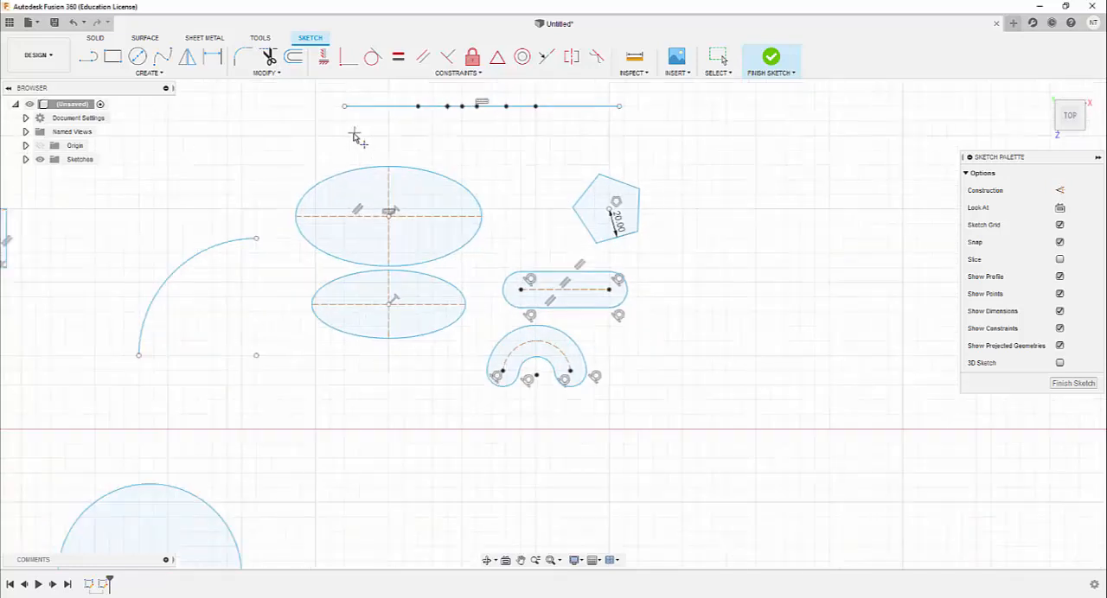
{"action": "scroll", "coordinate": [354, 136], "scroll_direction": "down", "scroll_amount": 2}
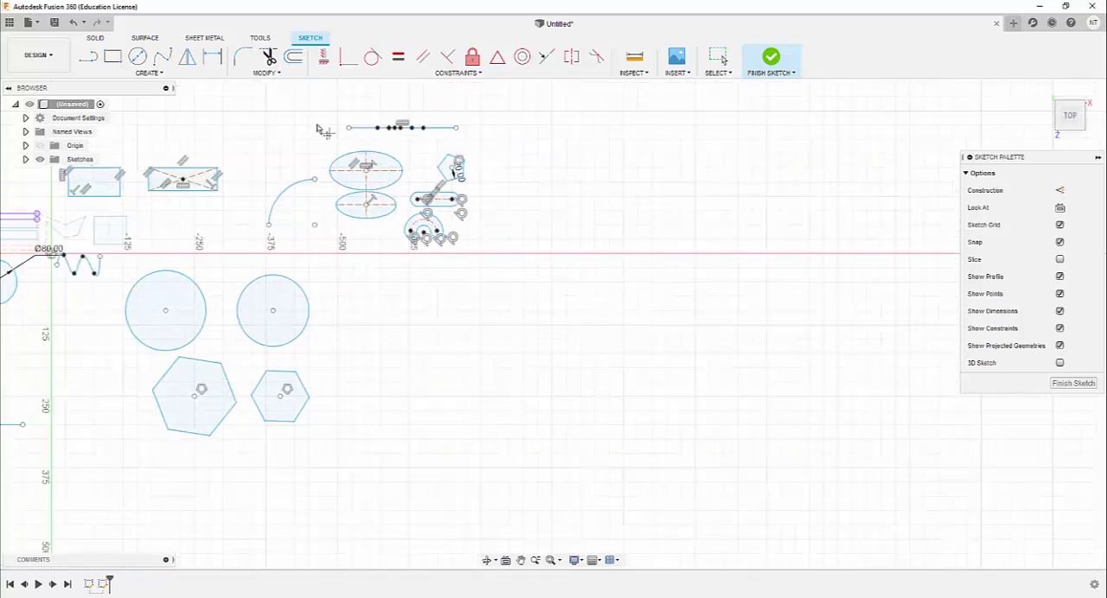
{"action": "scroll", "coordinate": [562, 173], "scroll_direction": "up", "scroll_amount": 1}
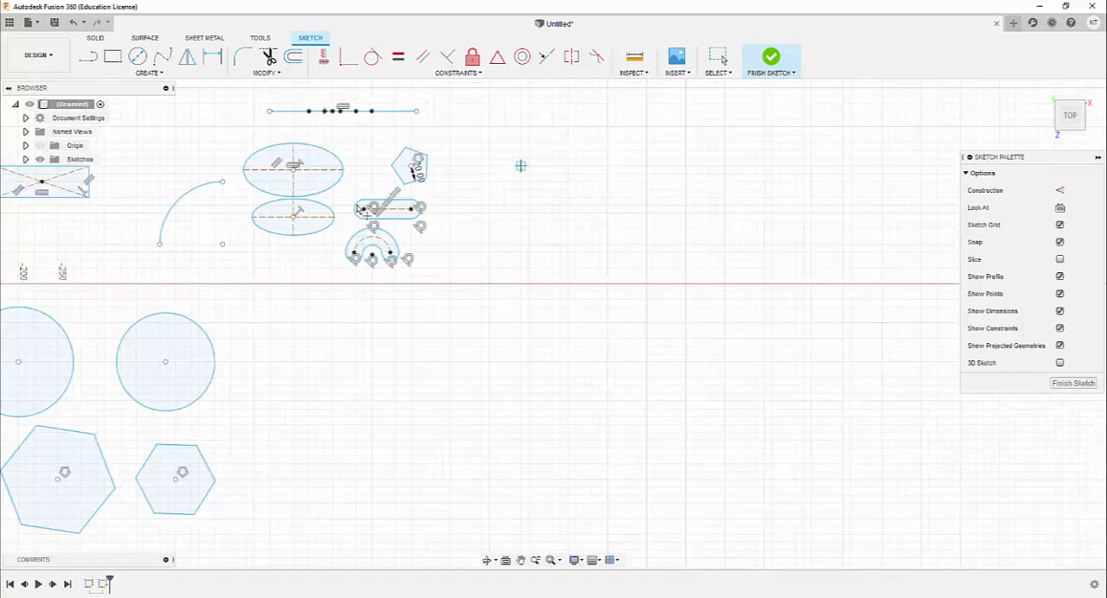
{"action": "scroll", "coordinate": [357, 208], "scroll_direction": "down", "scroll_amount": 3}
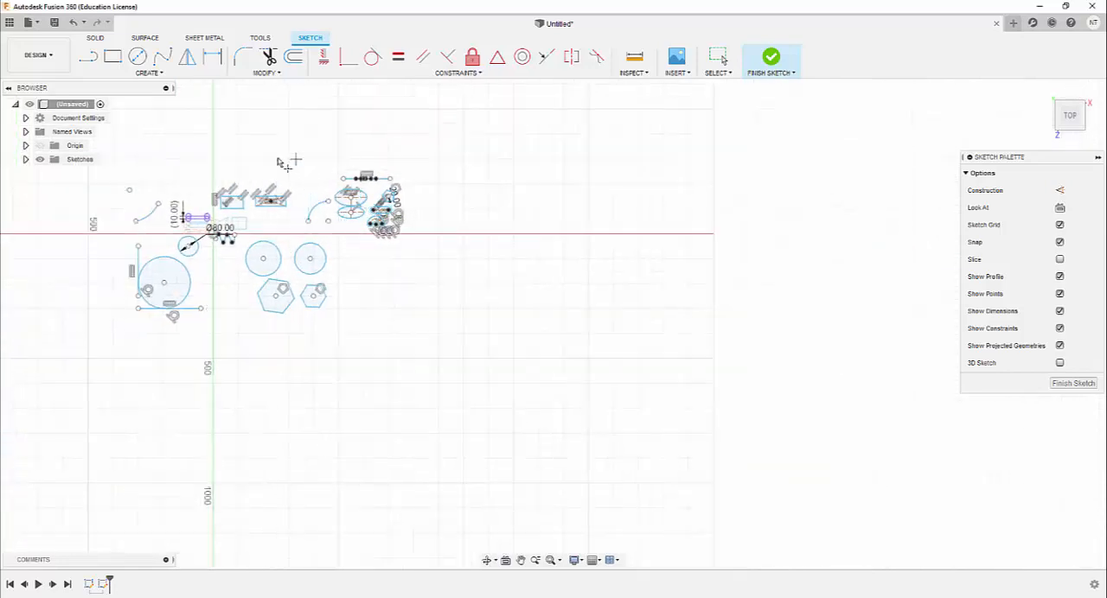
{"action": "scroll", "coordinate": [263, 154], "scroll_direction": "up", "scroll_amount": 3}
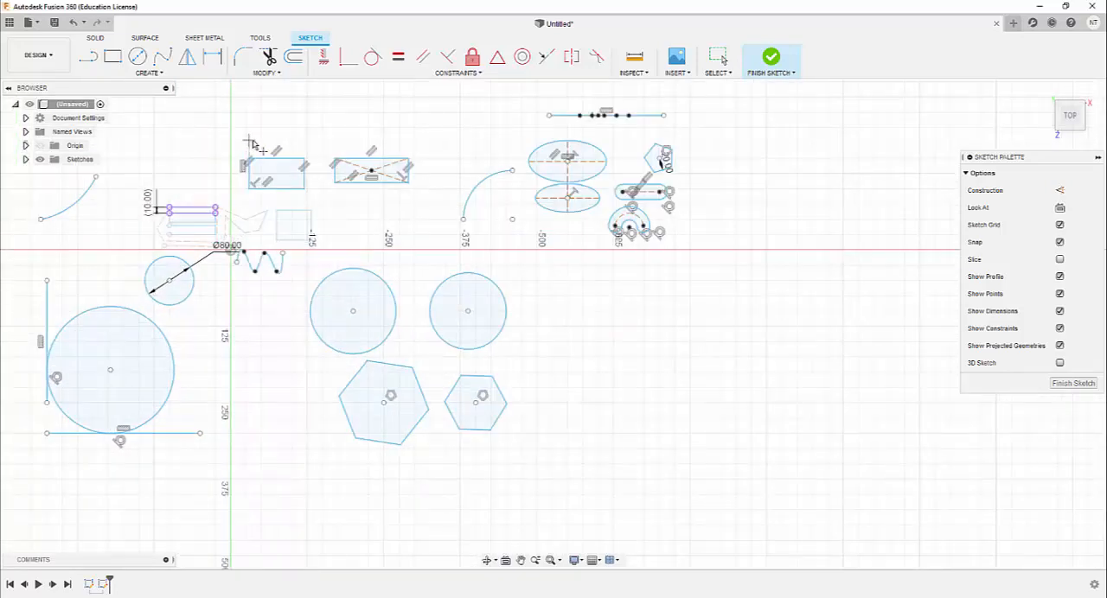
{"action": "scroll", "coordinate": [250, 144], "scroll_direction": "up", "scroll_amount": 5}
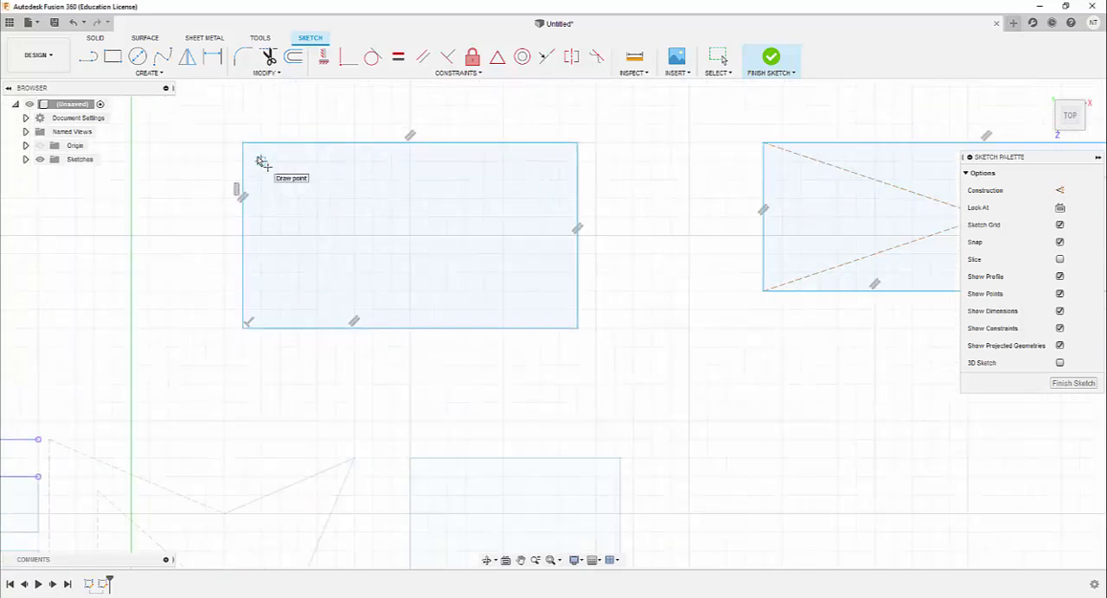
{"action": "scroll", "coordinate": [261, 161], "scroll_direction": "up", "scroll_amount": 1}
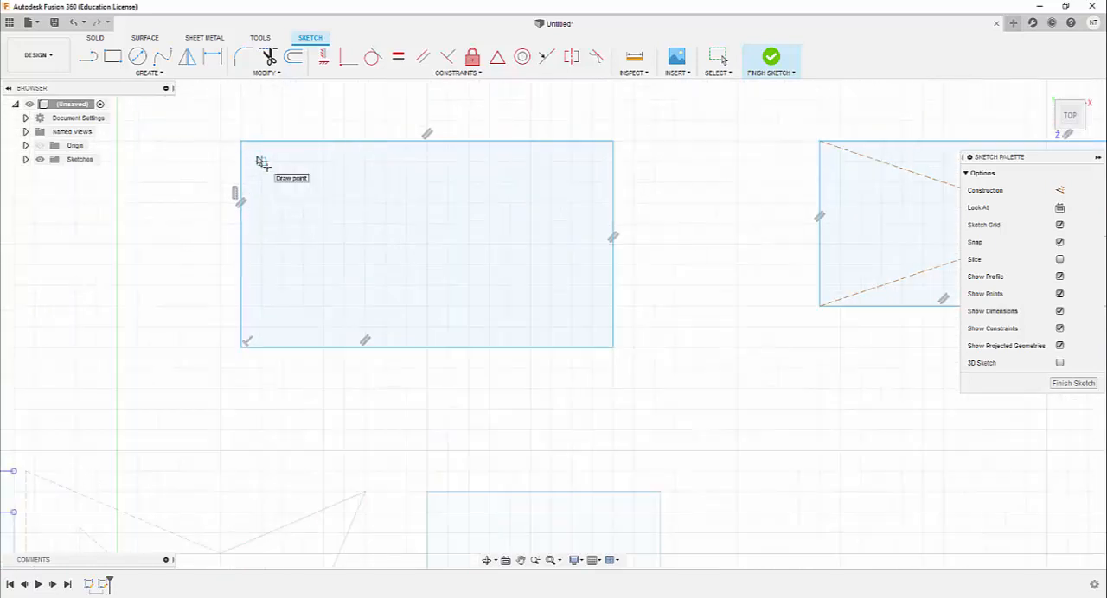
{"action": "left_click", "coordinate": [243, 58]}
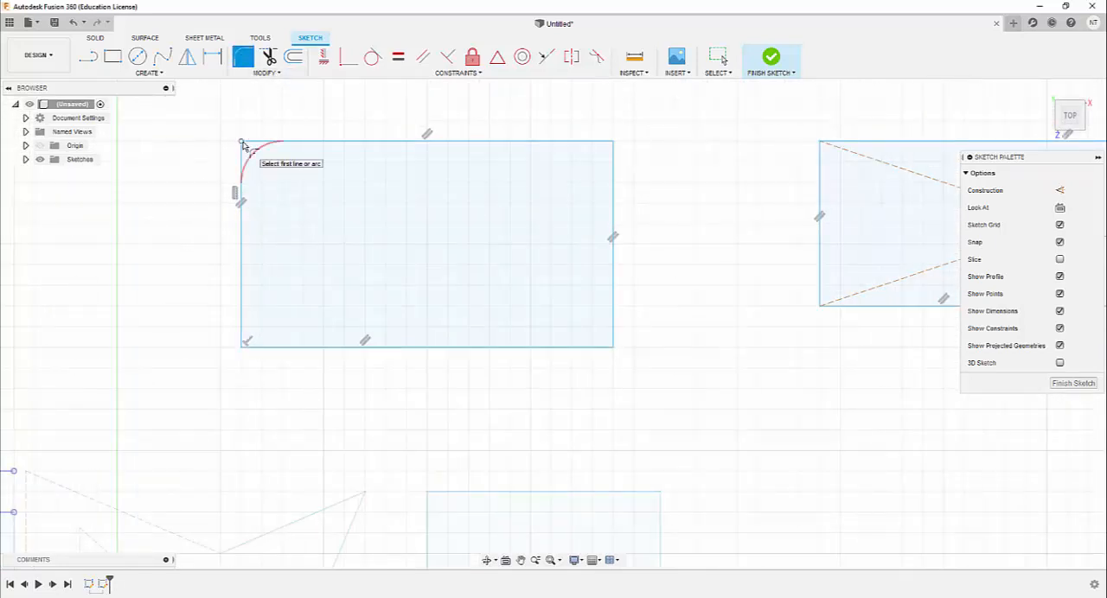
{"action": "left_click", "coordinate": [243, 145]}
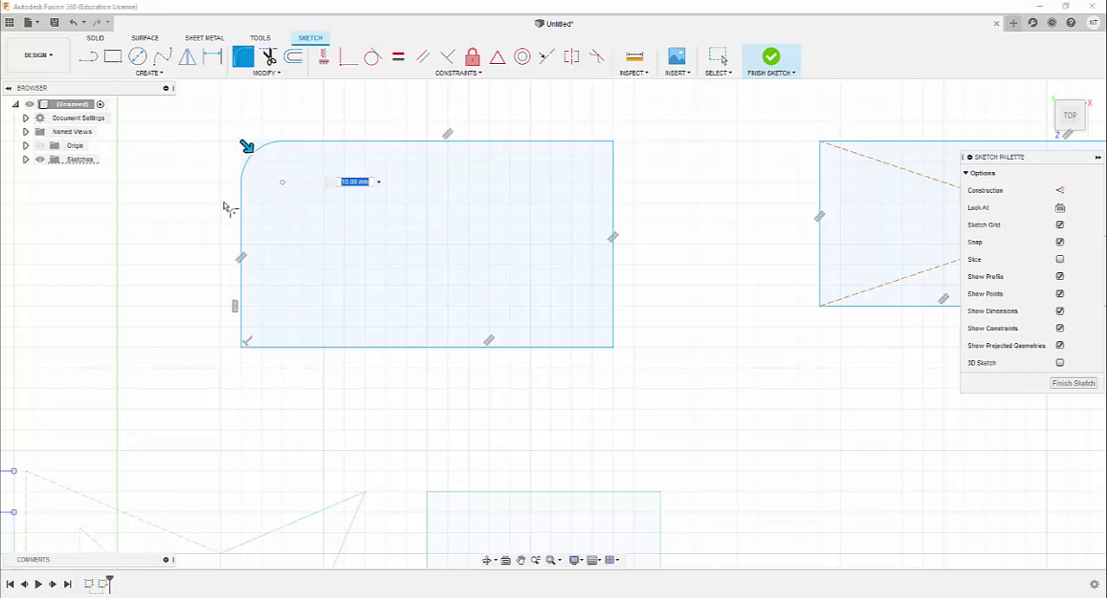
{"action": "left_click", "coordinate": [243, 59]}
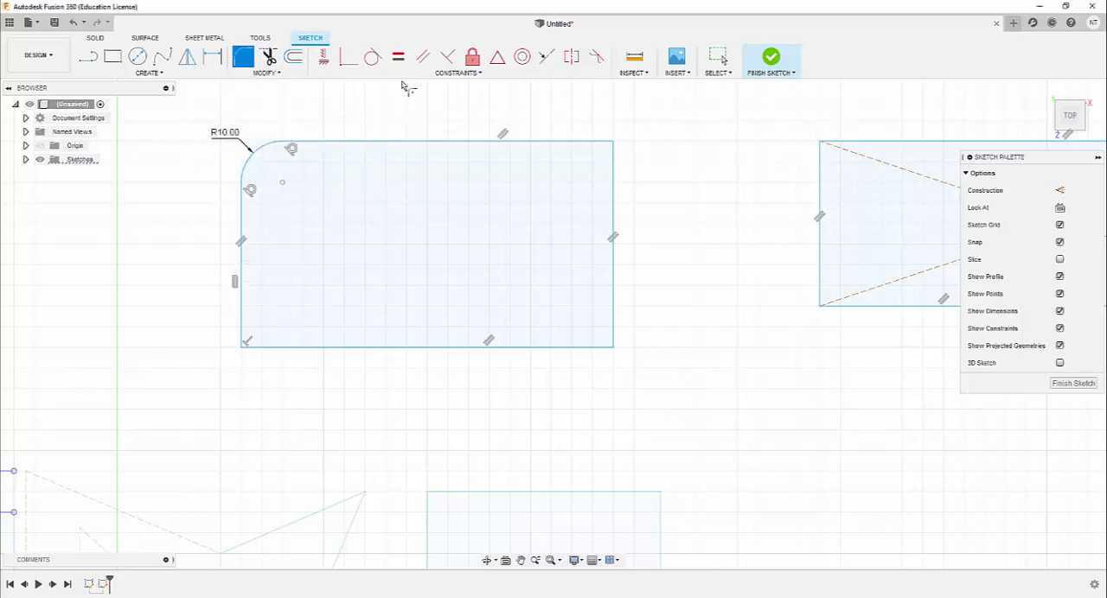
Fillet the same rectangle's upper-right and lower-right corners with a 10 mm radius and start the Trim tool
{"action": "left_click", "coordinate": [606, 143]}
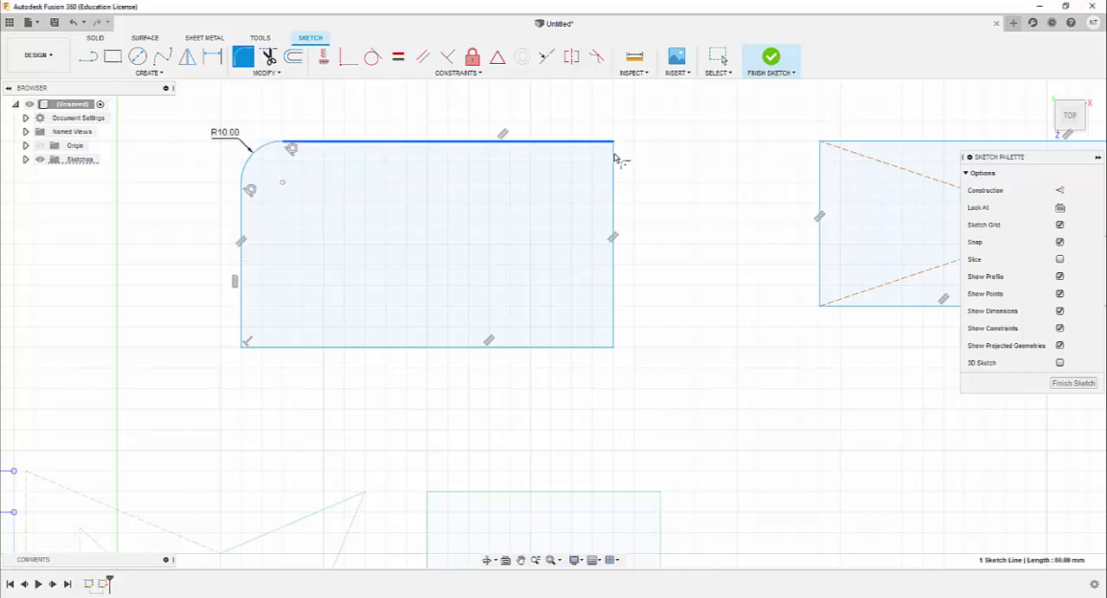
{"action": "left_click", "coordinate": [612, 169]}
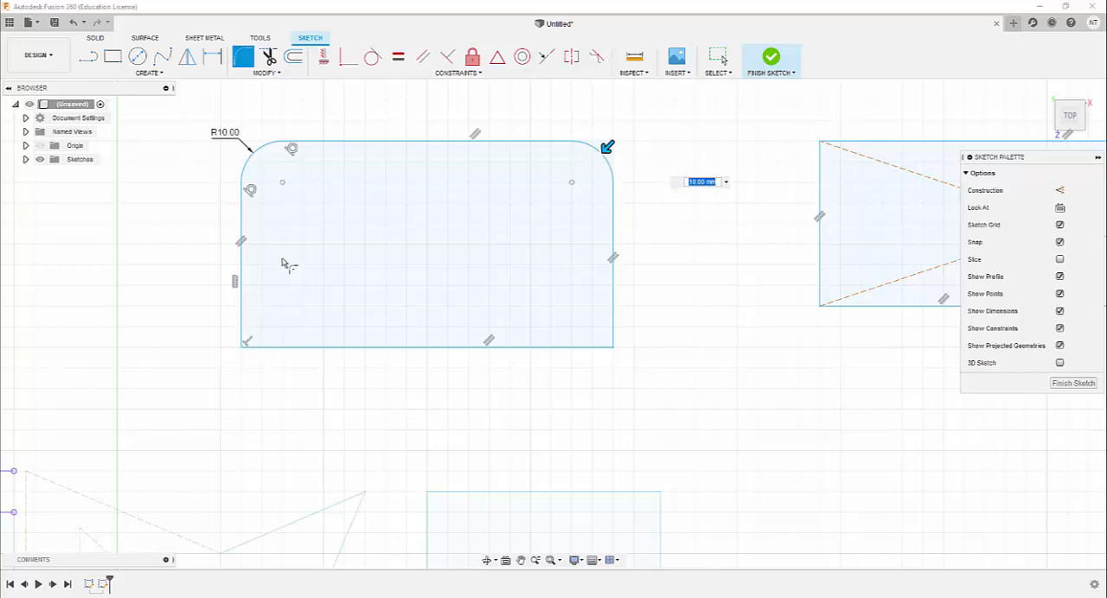
{"action": "left_click", "coordinate": [614, 327]}
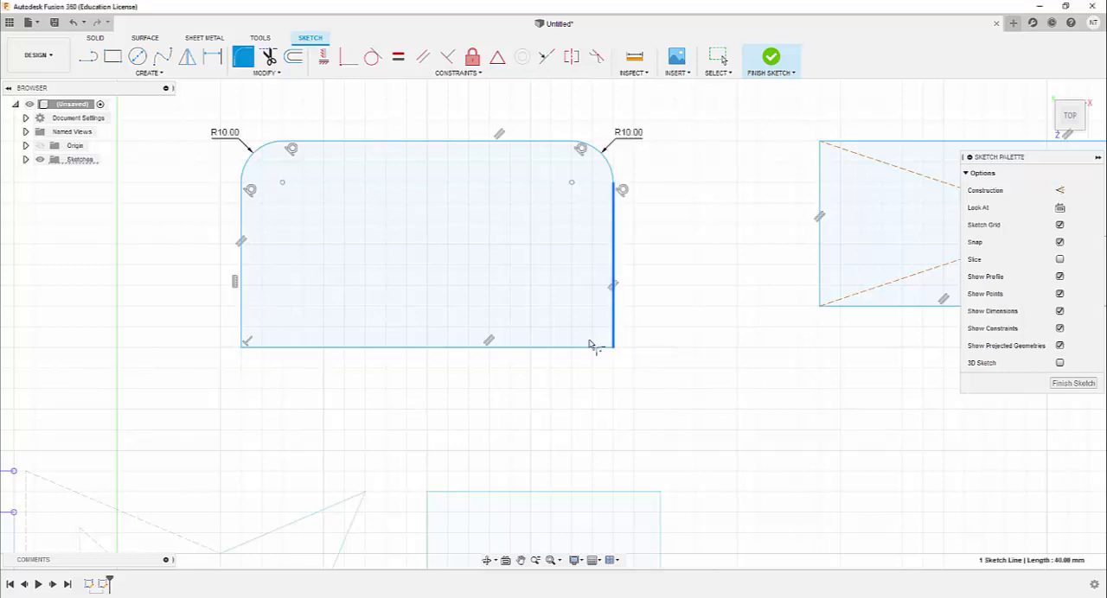
{"action": "left_click", "coordinate": [581, 348]}
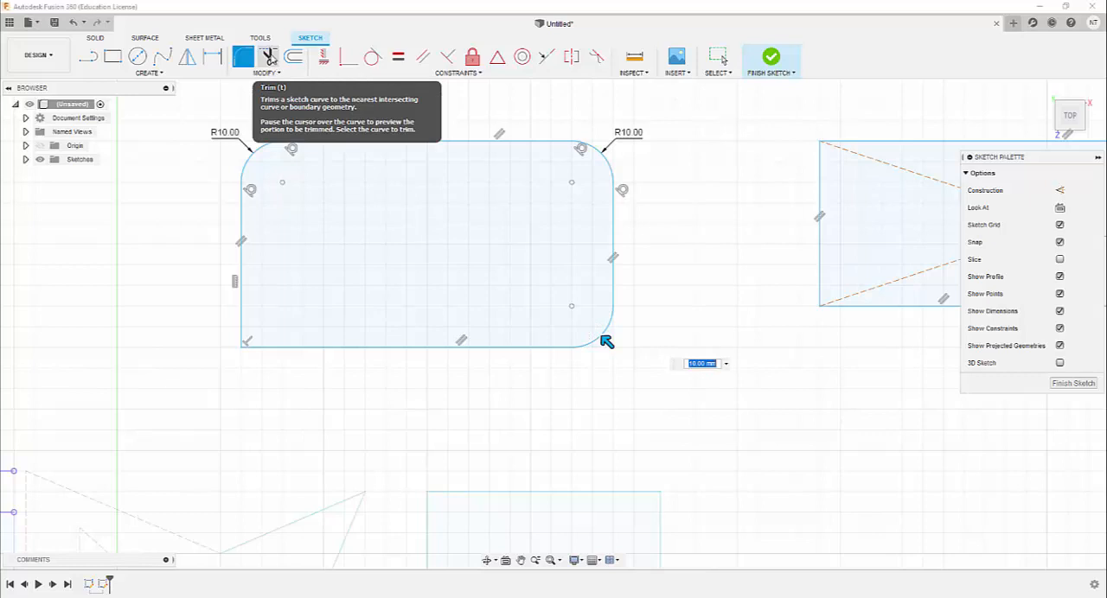
{"action": "left_click", "coordinate": [268, 58]}
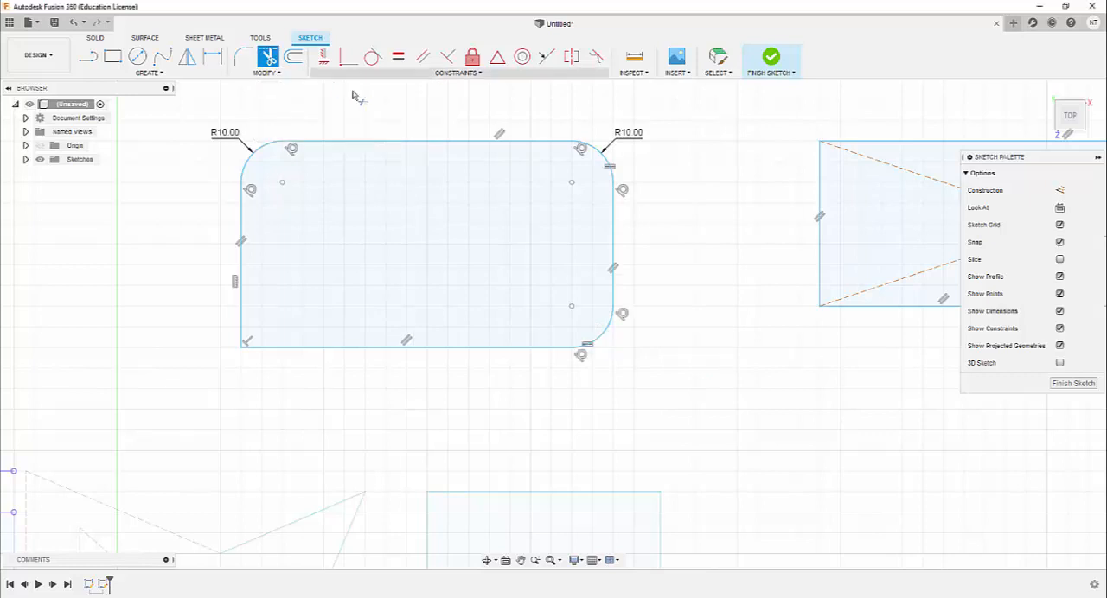
Trim away every edge and corner arc of the filleted rectangle above the horizontal axis, removing the whole shape
{"action": "left_click", "coordinate": [414, 149]}
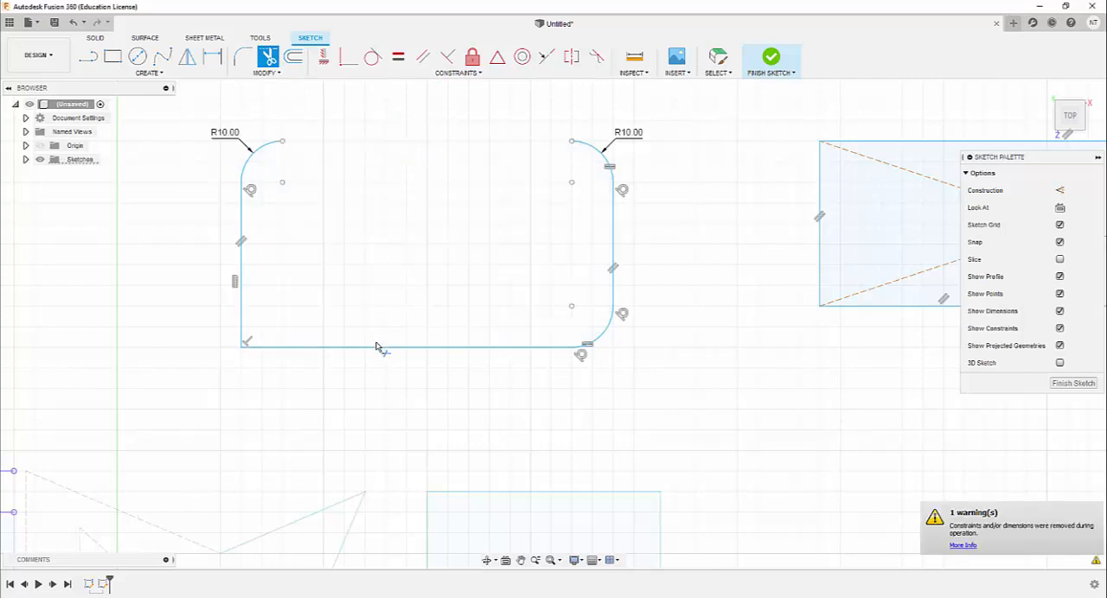
{"action": "left_click", "coordinate": [381, 348]}
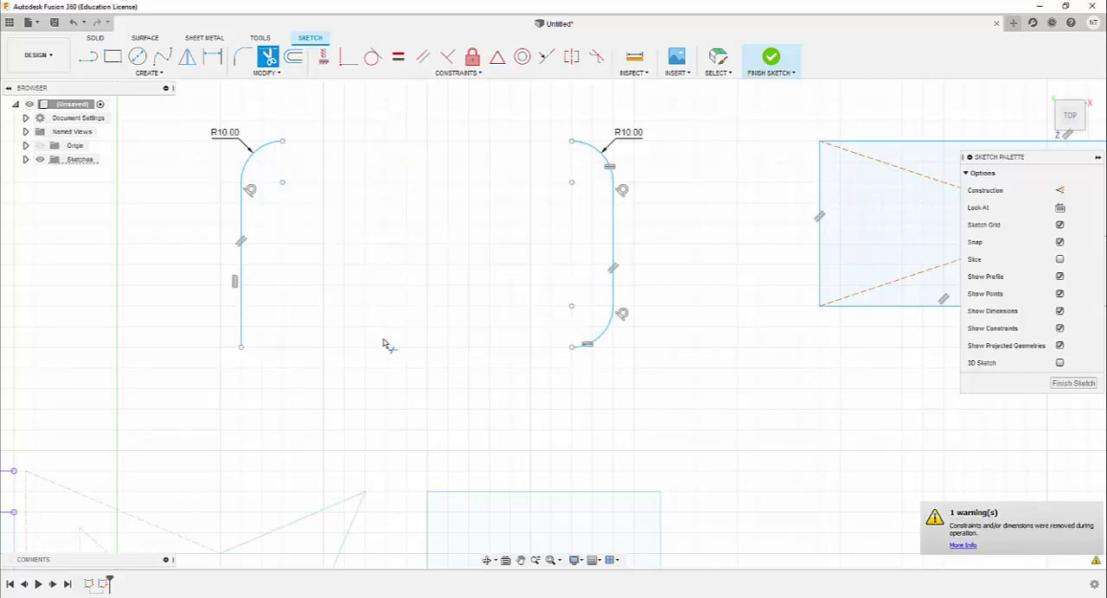
{"action": "left_click", "coordinate": [241, 228]}
{"action": "left_click", "coordinate": [257, 156]}
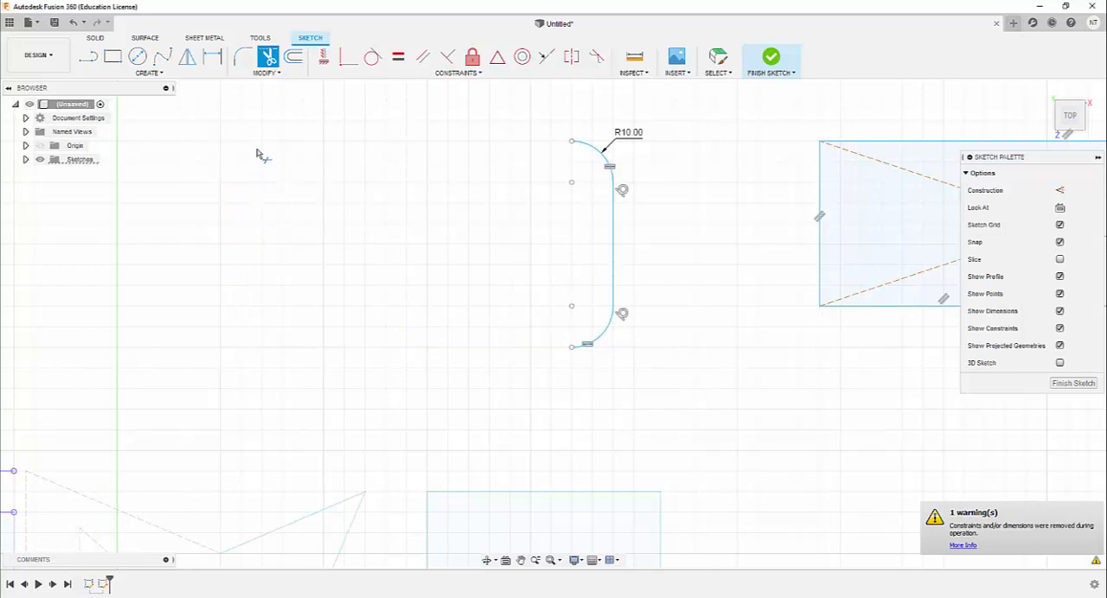
{"action": "left_click", "coordinate": [606, 155]}
{"action": "left_click", "coordinate": [615, 251]}
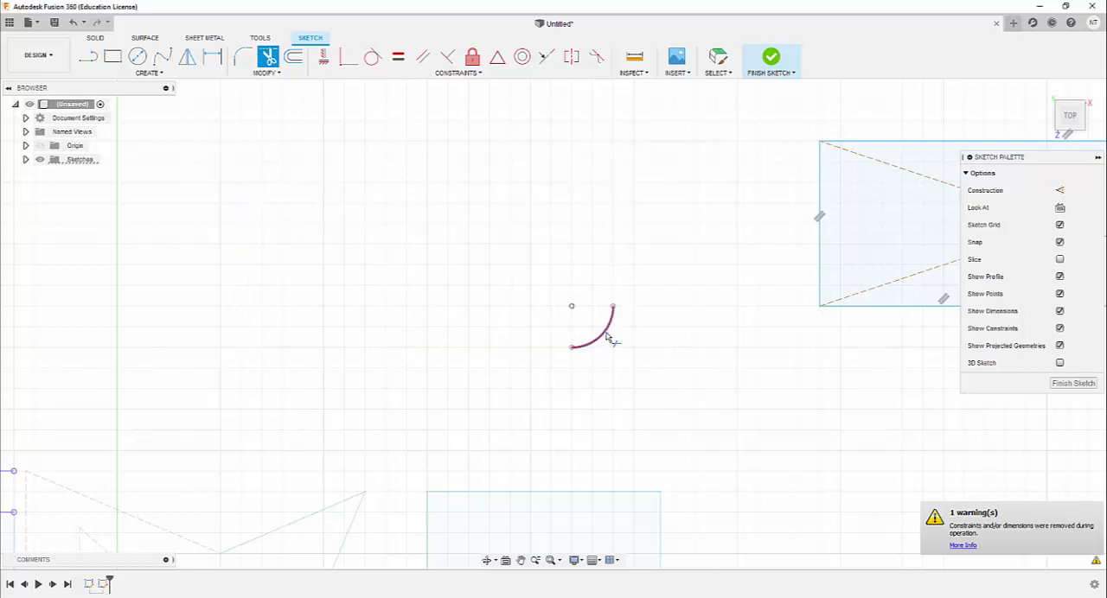
{"action": "left_click", "coordinate": [603, 334]}
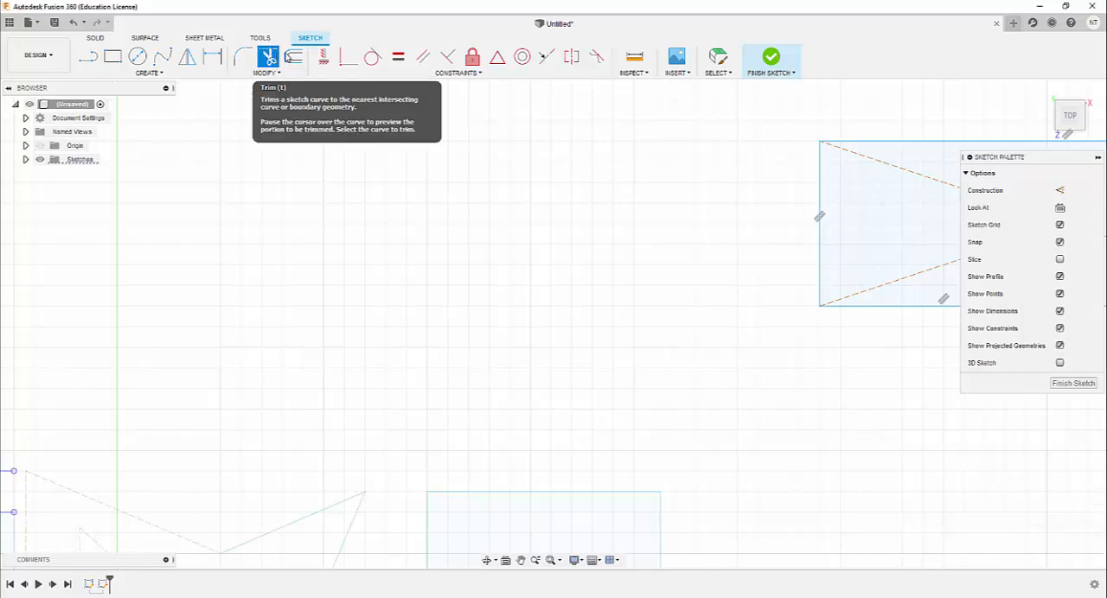
Start an offset of the center rectangle's complete outline with chain selection and an outward distance of 5 mm
{"action": "scroll", "coordinate": [519, 236], "scroll_direction": "up", "scroll_amount": 1}
{"action": "scroll", "coordinate": [481, 300], "scroll_direction": "down", "scroll_amount": 4}
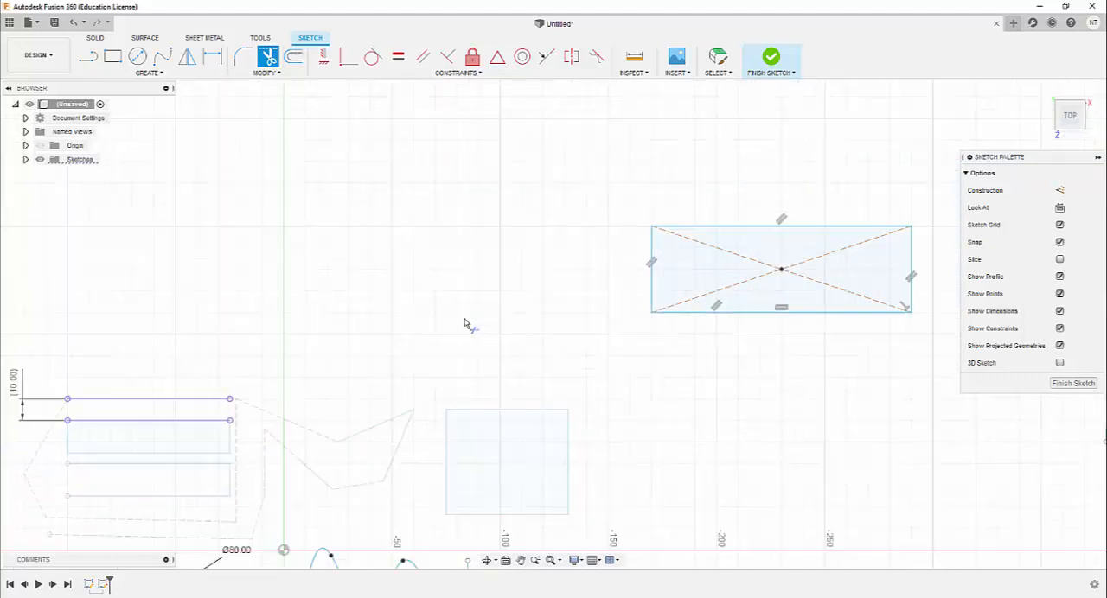
{"action": "scroll", "coordinate": [474, 313], "scroll_direction": "down", "scroll_amount": 2}
{"action": "scroll", "coordinate": [681, 303], "scroll_direction": "up", "scroll_amount": 3}
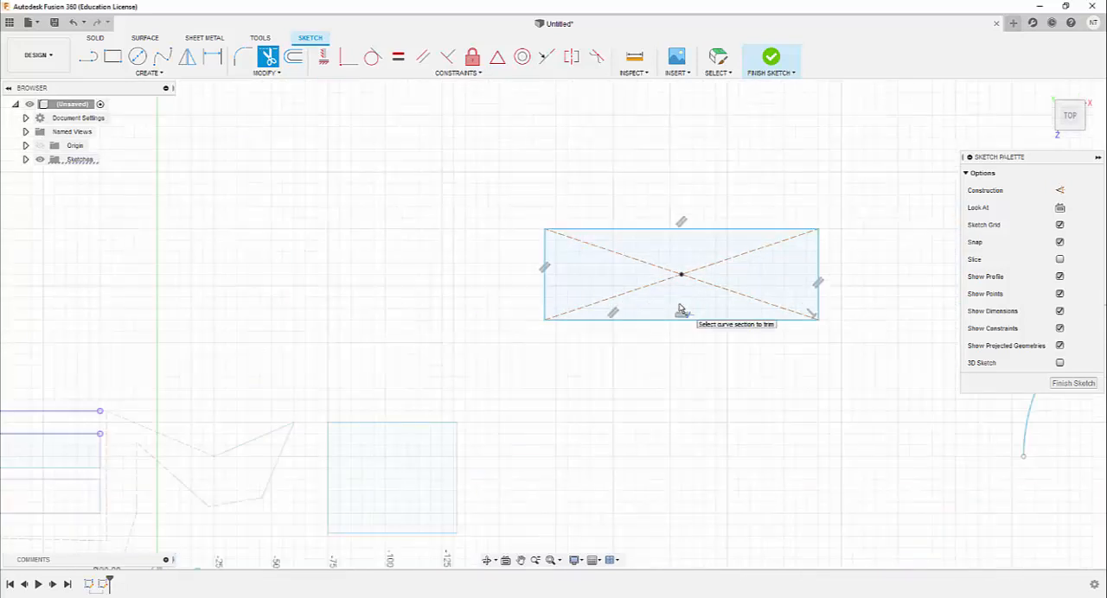
{"action": "scroll", "coordinate": [680, 309], "scroll_direction": "up", "scroll_amount": 3}
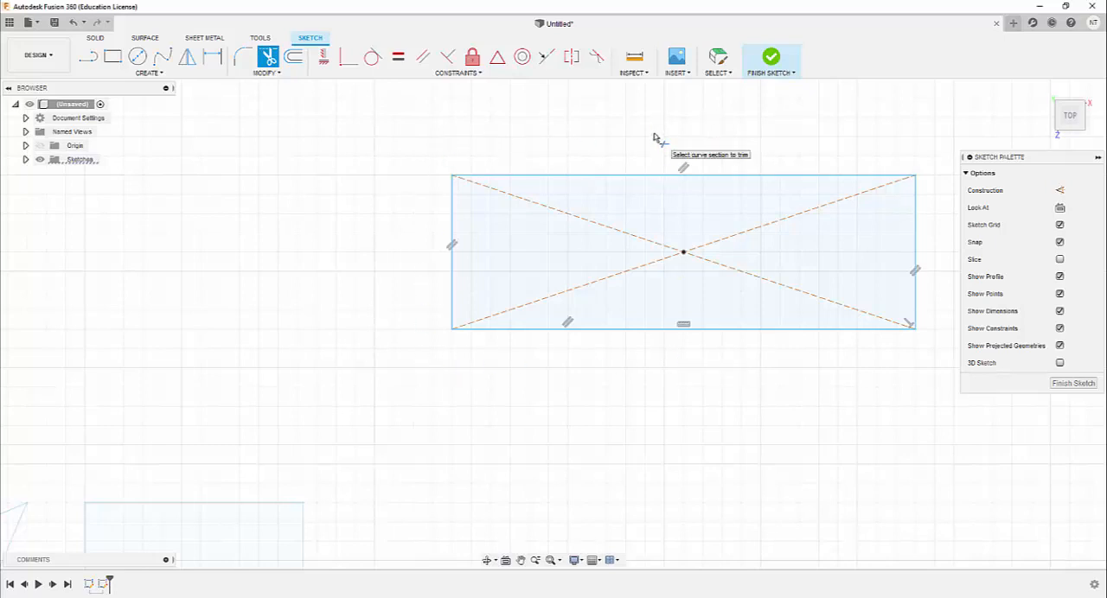
{"action": "left_click", "coordinate": [294, 58]}
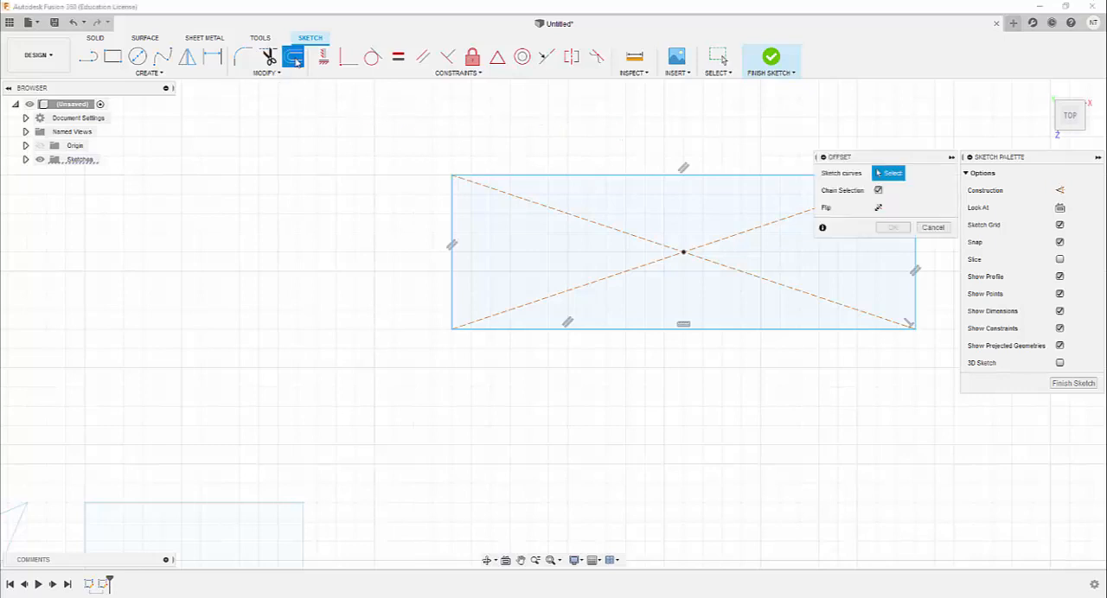
{"action": "left_click", "coordinate": [637, 176]}
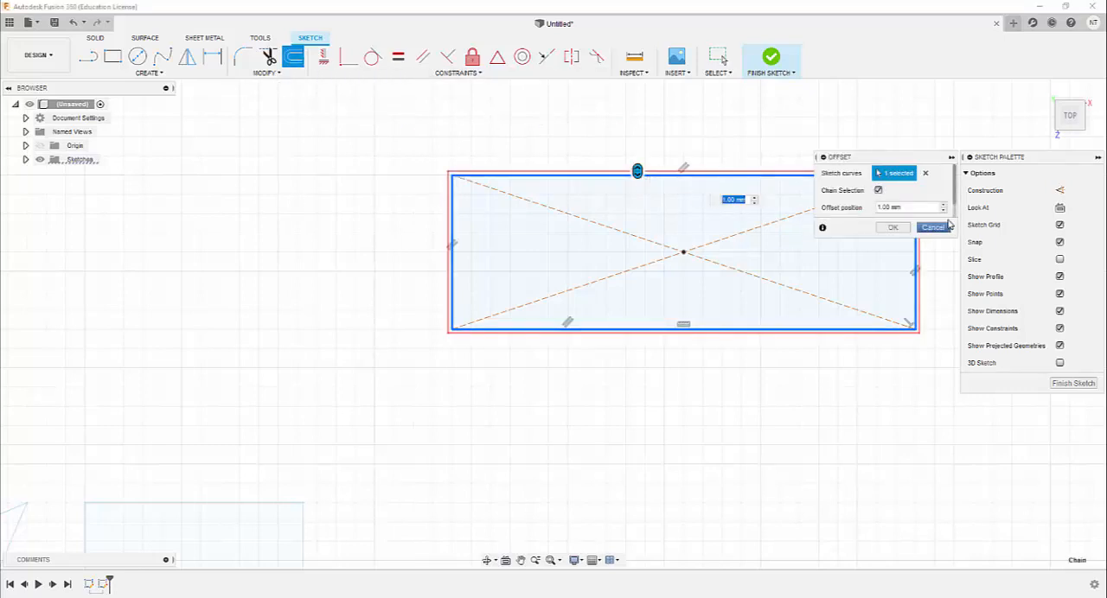
{"action": "left_click", "coordinate": [881, 208]}
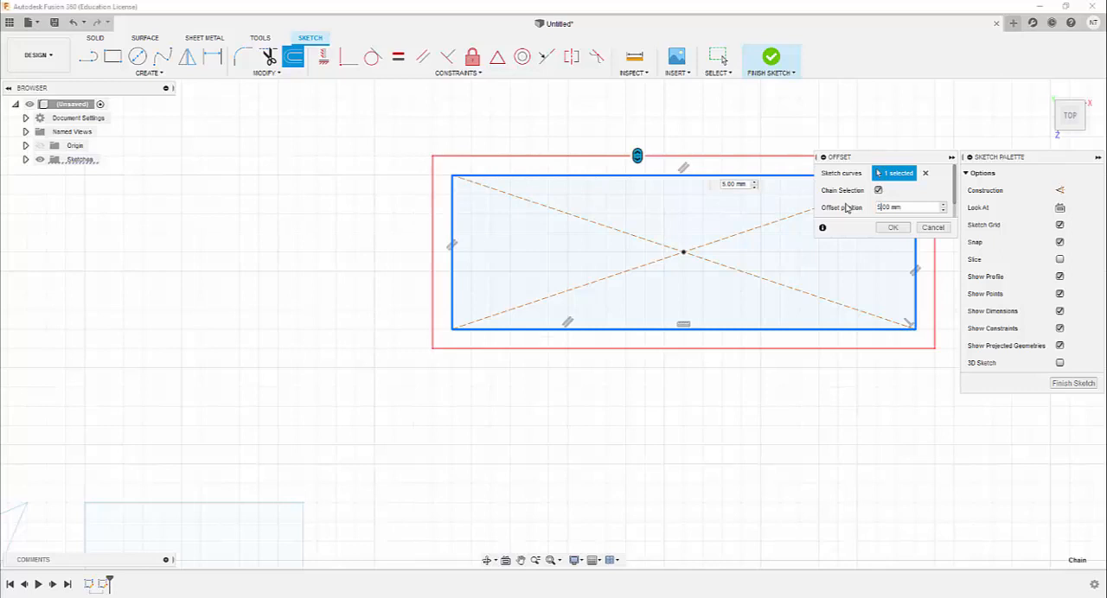
{"action": "mouse_move", "coordinate": [862, 161]}
{"action": "left_mouse_down"}
{"action": "mouse_move", "coordinate": [862, 240]}
{"action": "mouse_move", "coordinate": [664, 453]}
{"action": "left_mouse_up"}
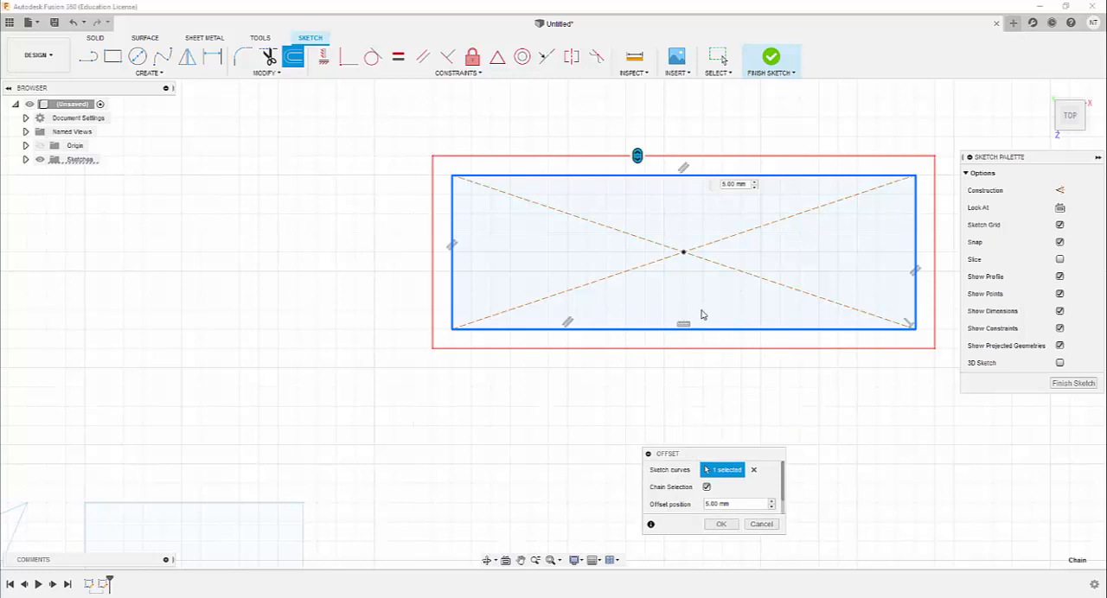
{"action": "mouse_move", "coordinate": [713, 458]}
{"action": "left_mouse_down"}
{"action": "mouse_move", "coordinate": [830, 349]}
{"action": "mouse_move", "coordinate": [794, 375]}
{"action": "left_mouse_up"}
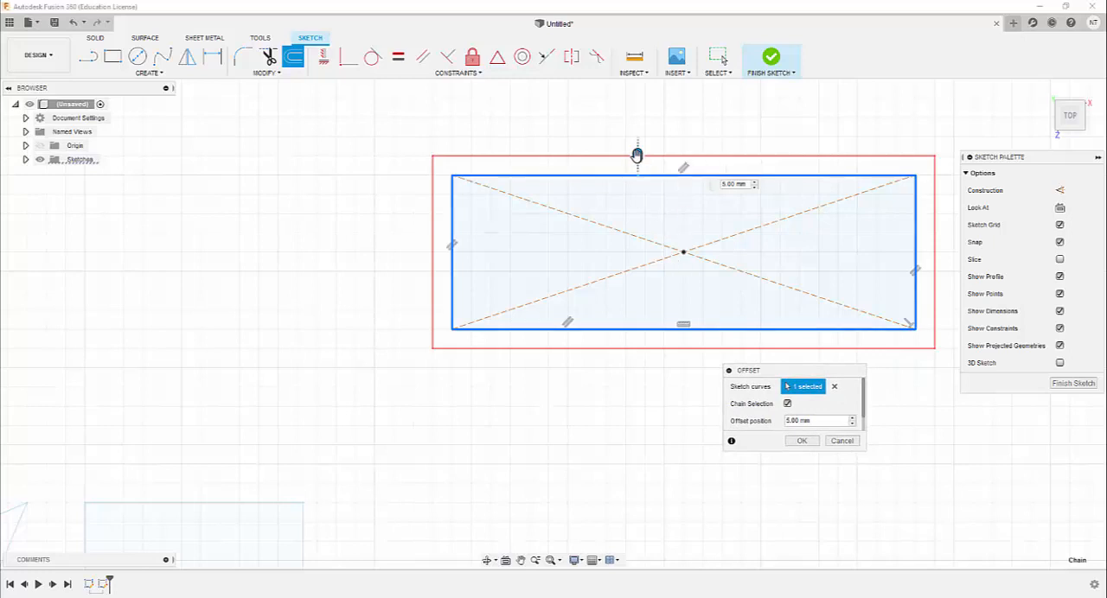
Try the offset inside and outside the center rectangle, set its distance to -5 mm and create the inner outline
{"action": "left_click_drag", "start_coordinate": [636, 156], "coordinate": [637, 196]}
{"action": "left_click_drag", "start_coordinate": [636, 191], "coordinate": [637, 162]}
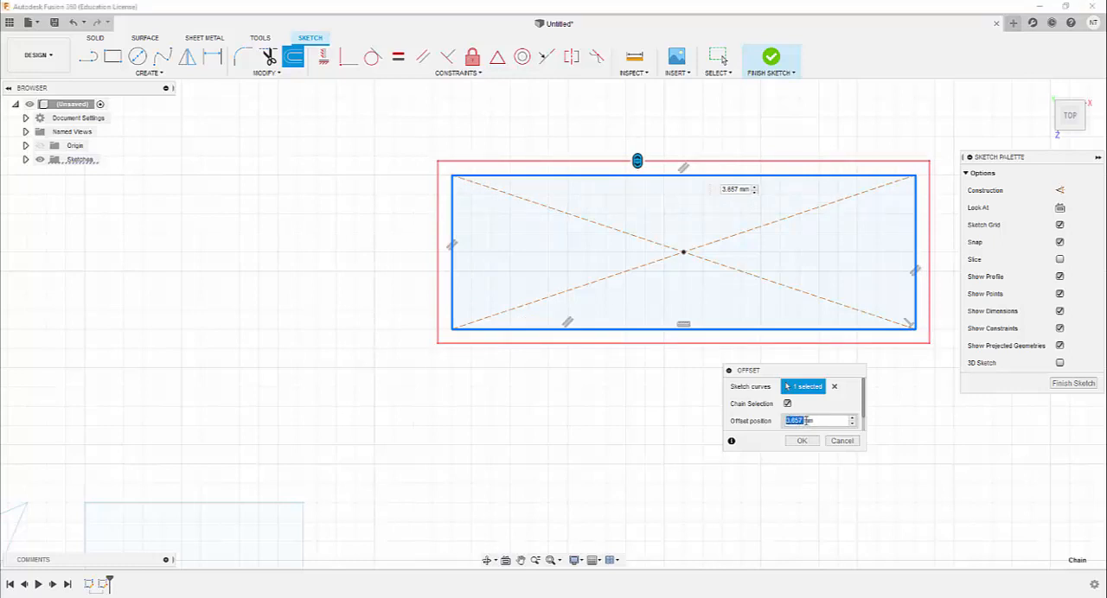
{"action": "type", "text": "5"}
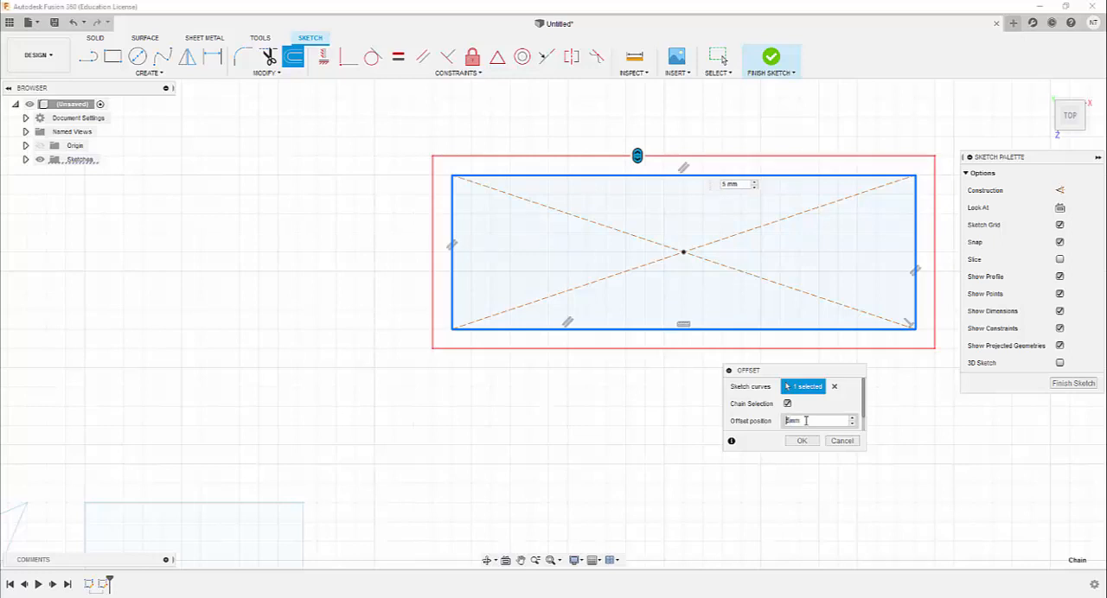
{"action": "type", "text": "-"}
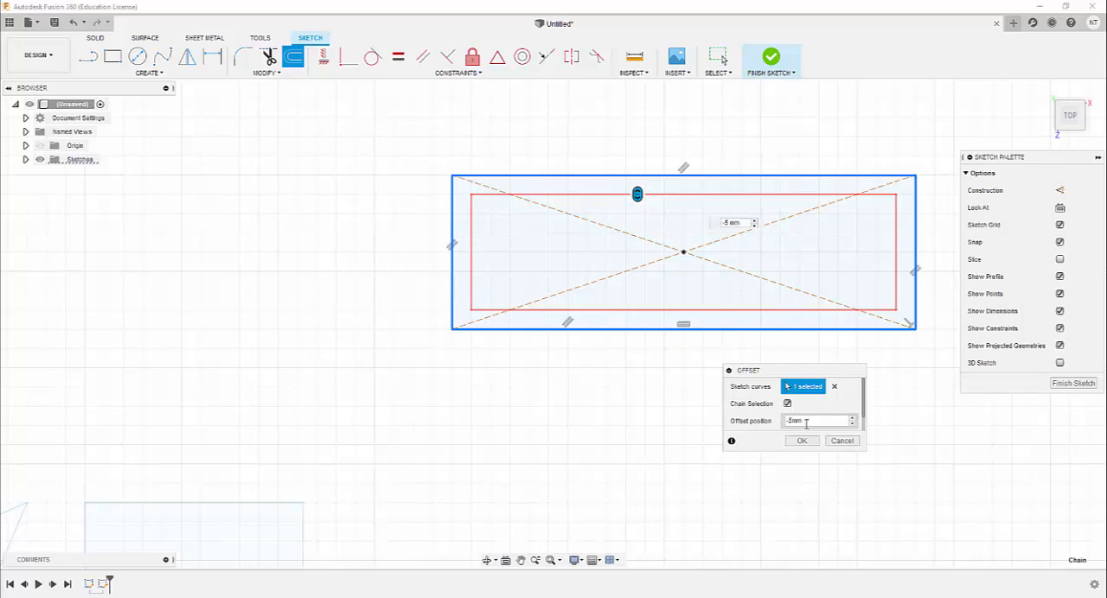
{"action": "left_click", "coordinate": [801, 441]}
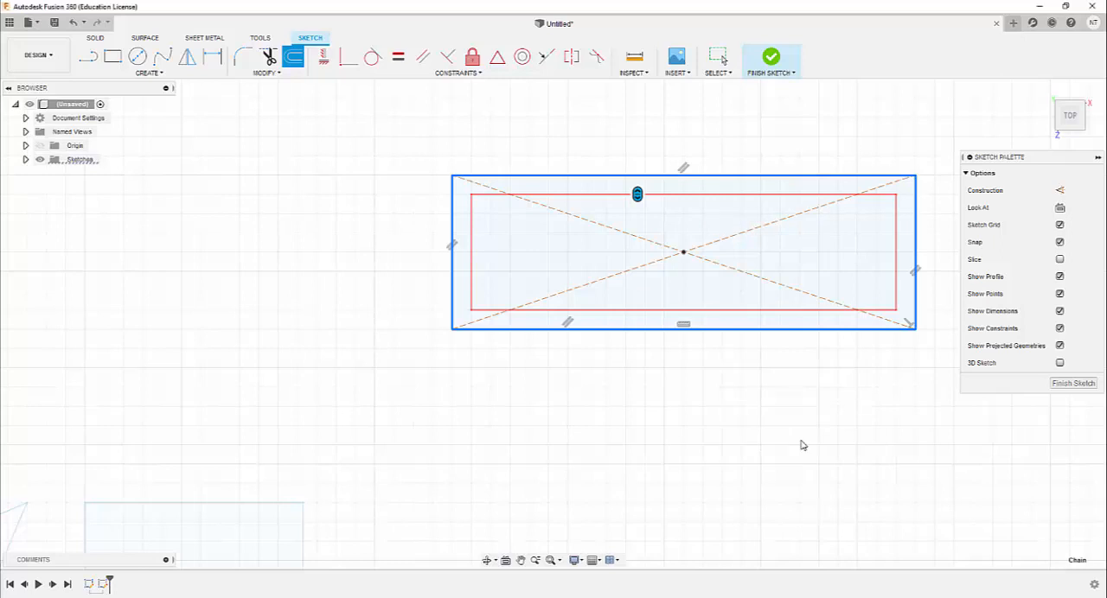
Finish the sketch and return to the solid modelling environment
{"action": "left_click", "coordinate": [275, 73]}
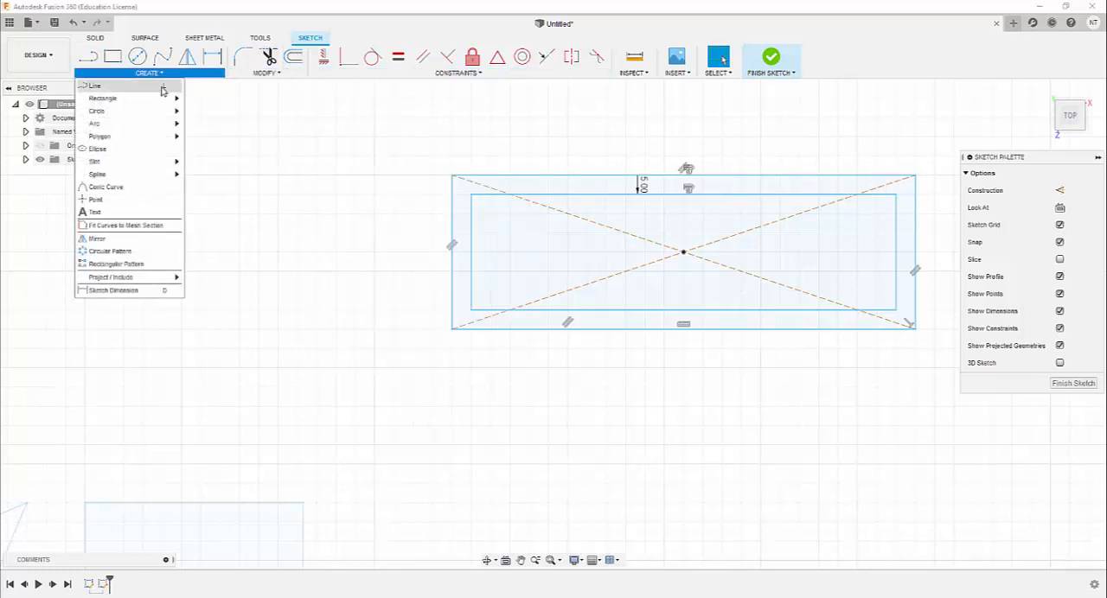
{"action": "left_click", "coordinate": [769, 60]}
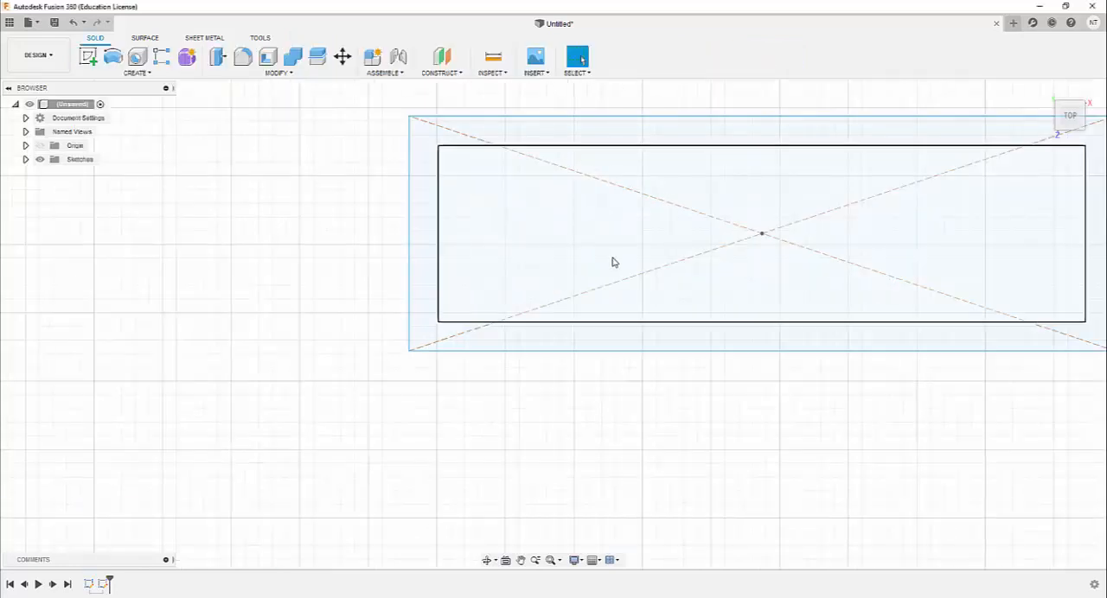
{"action": "scroll", "coordinate": [597, 277], "scroll_direction": "down", "scroll_amount": 8}
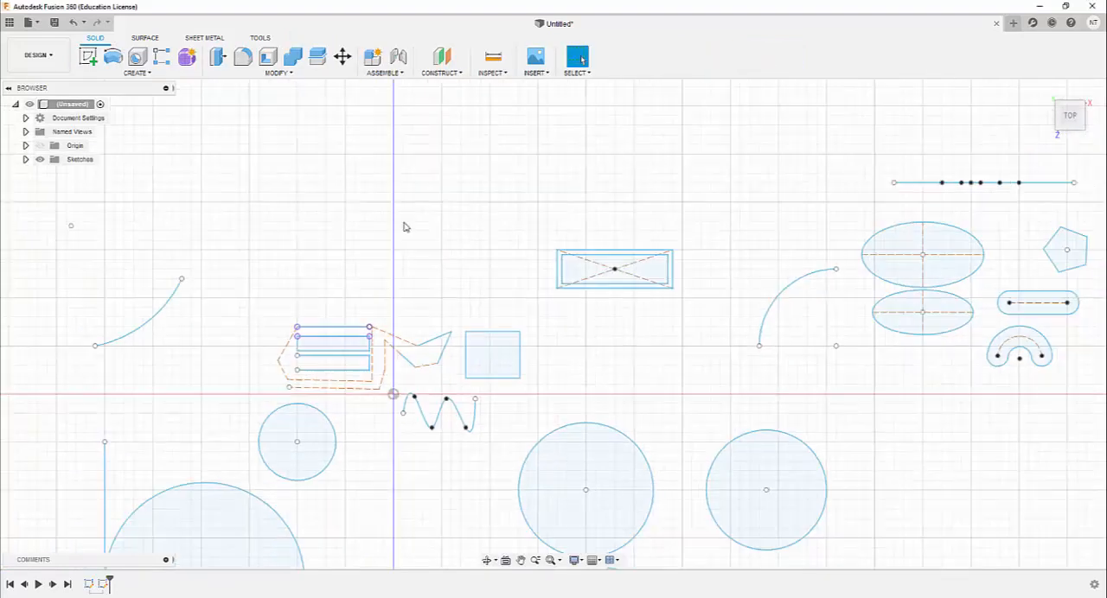
{"action": "scroll", "coordinate": [430, 235], "scroll_direction": "down", "scroll_amount": 4}
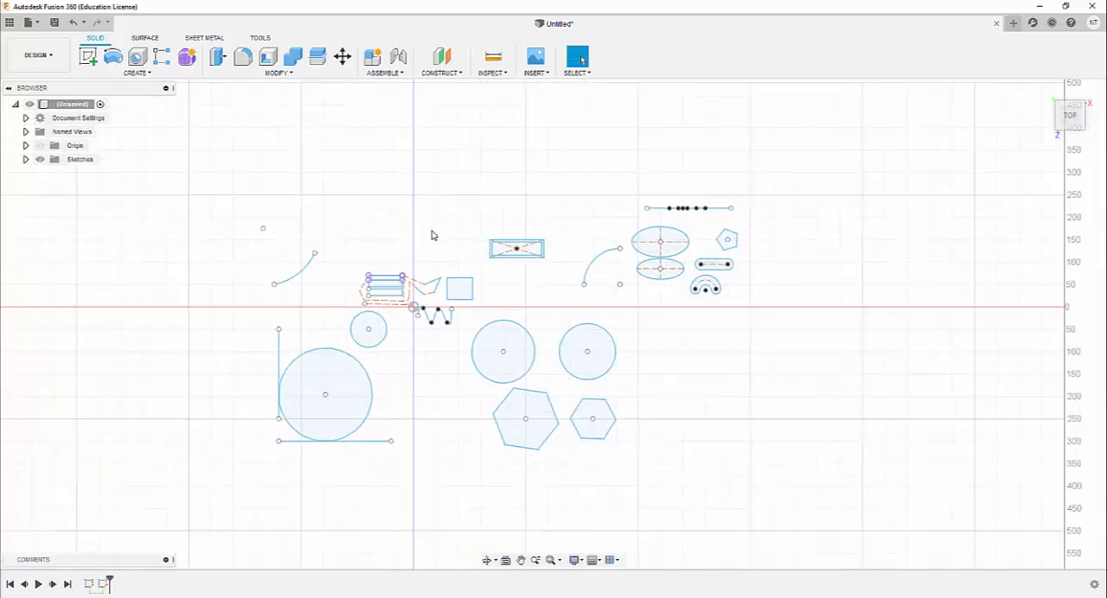